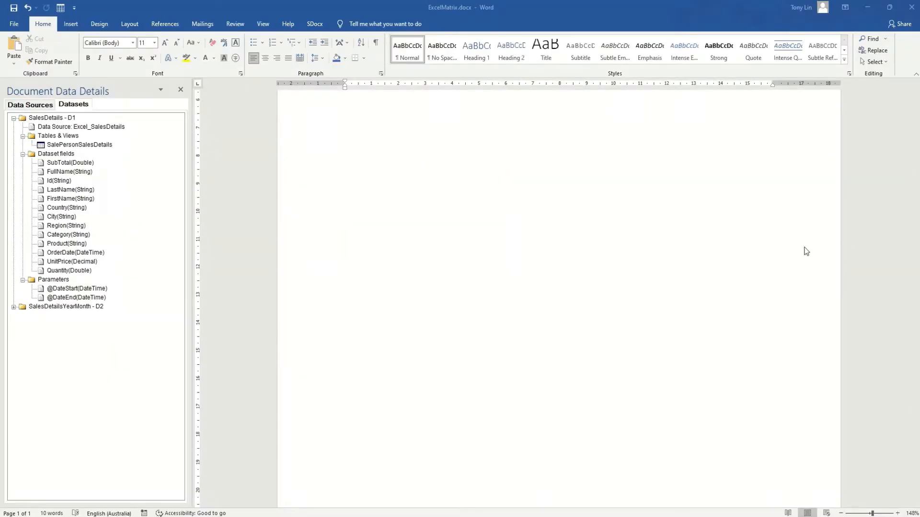
Switch to the SDocx ribbon tab in the new blank Document1.
{"action": "left_click", "coordinate": [313, 23]}
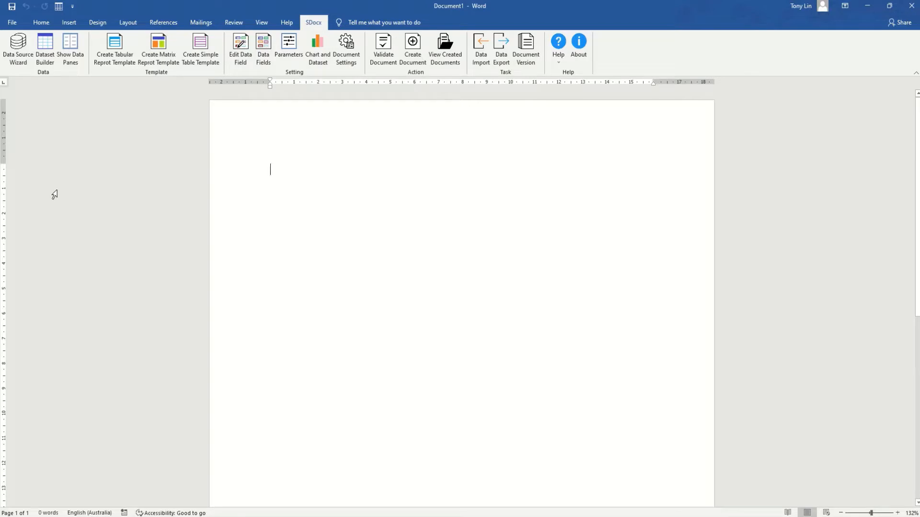
Launch the Data Source Wizard, saving the document as 'Document Template' in temp2.
{"action": "left_click", "coordinate": [17, 58]}
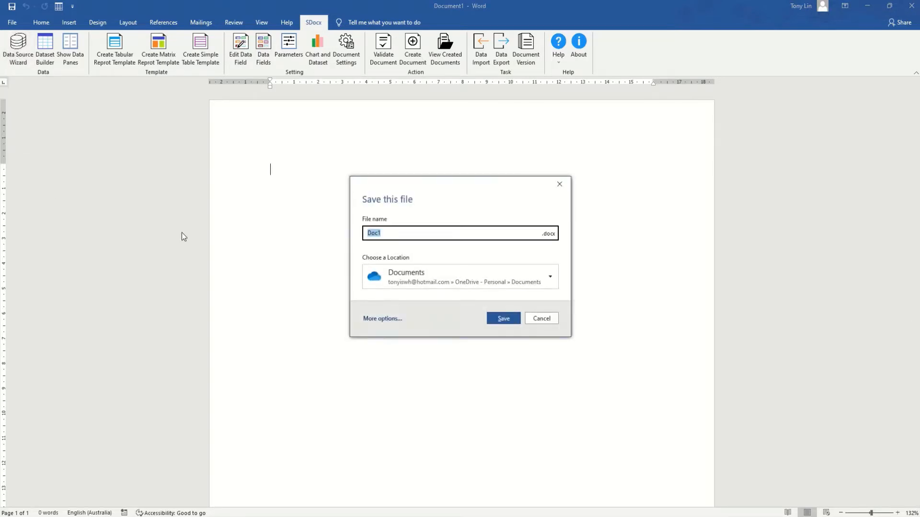
{"action": "left_click", "coordinate": [381, 321]}
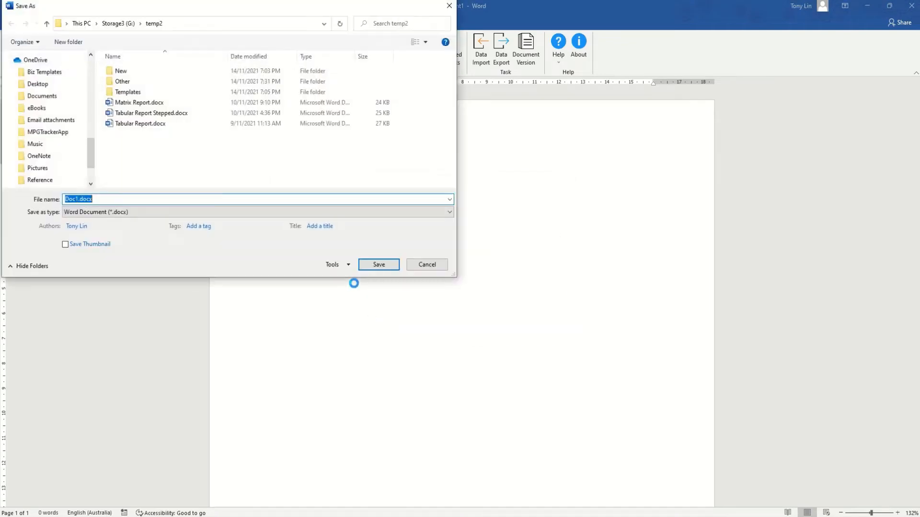
{"action": "type", "text": "Do"}
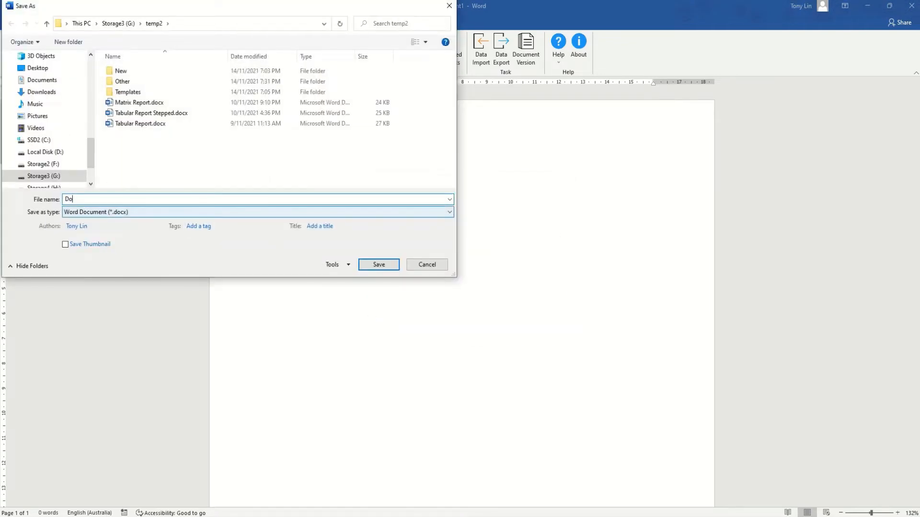
{"action": "type", "text": "cument Template"}
{"action": "left_click", "coordinate": [369, 264]}
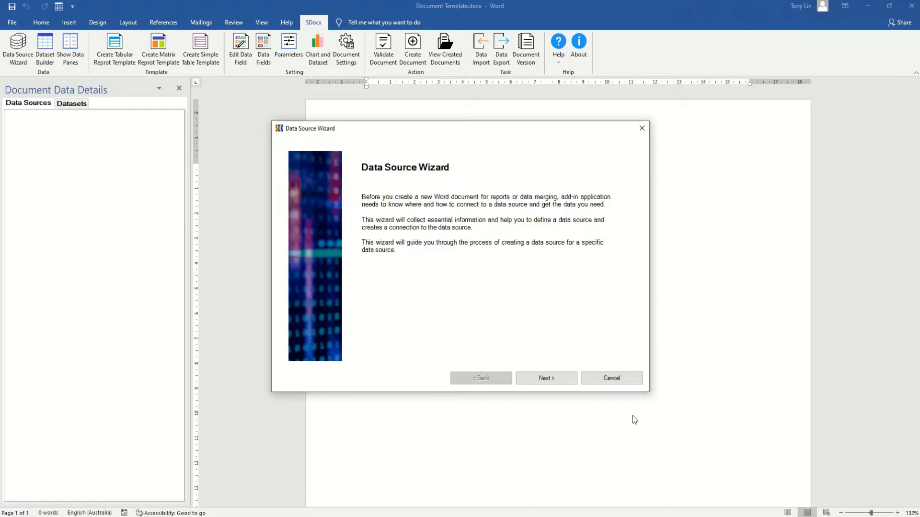
Choose Create New Data Source with Excel as the data source type.
{"action": "left_click", "coordinate": [547, 379]}
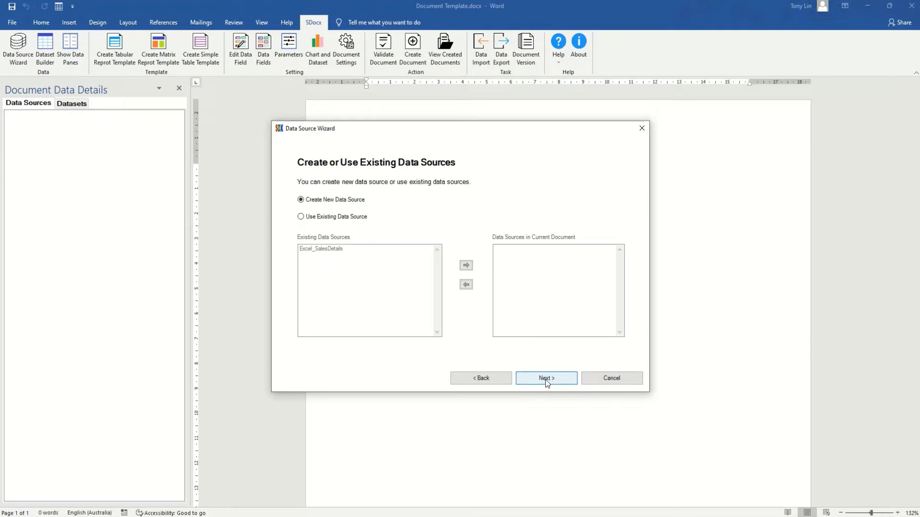
{"action": "left_click", "coordinate": [545, 380]}
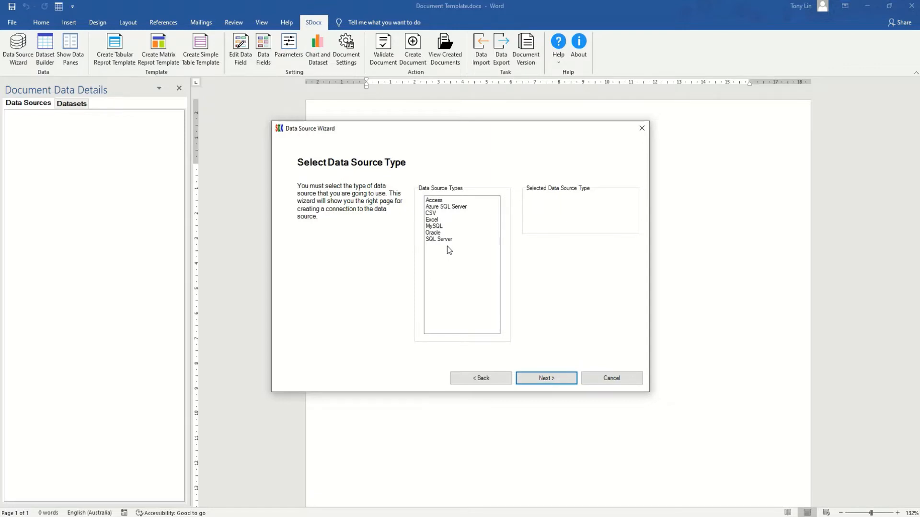
{"action": "left_click", "coordinate": [430, 221]}
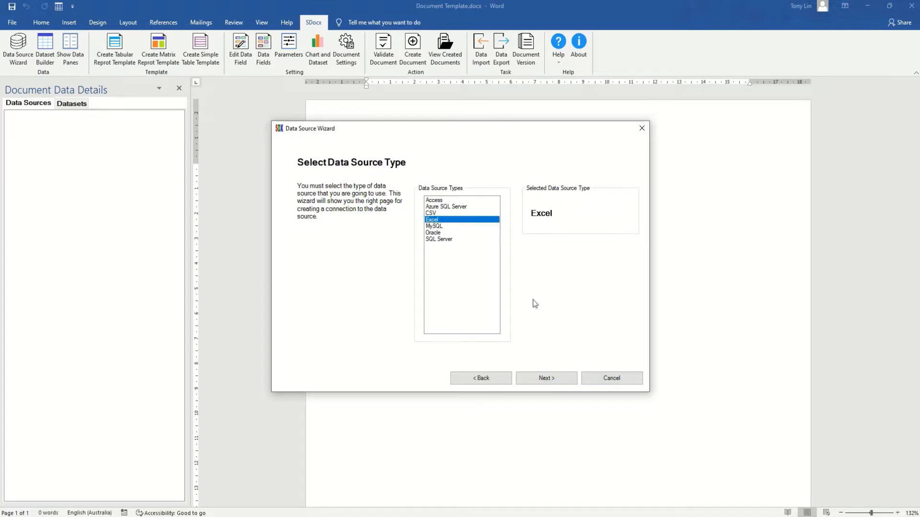
{"action": "left_click", "coordinate": [551, 378]}
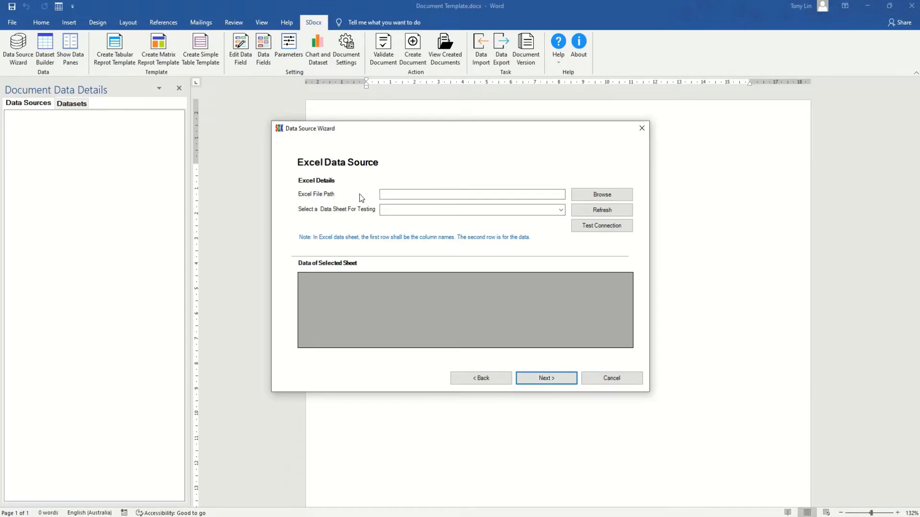
Select Invoices.xlsx as the Excel file and test the connection on its Customer sheet.
{"action": "left_click", "coordinate": [595, 198]}
{"action": "left_click", "coordinate": [402, 230]}
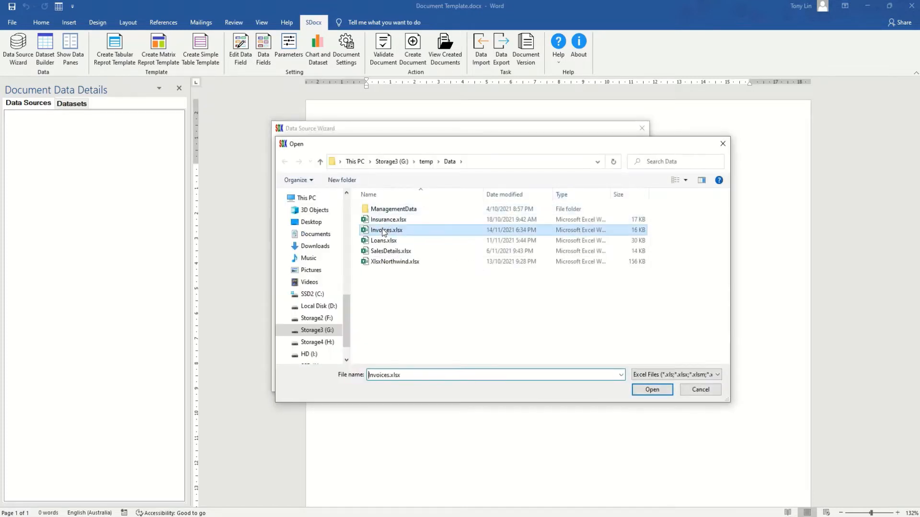
{"action": "left_click", "coordinate": [654, 391]}
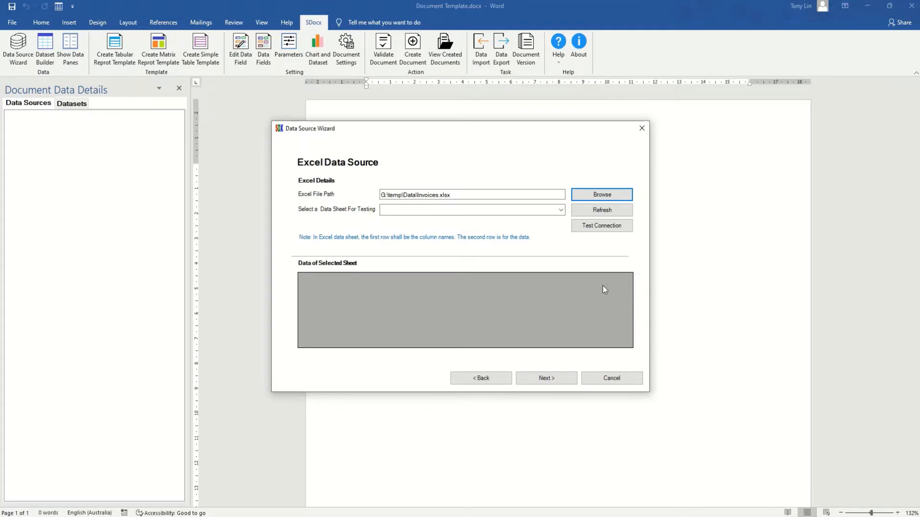
{"action": "left_click", "coordinate": [561, 211]}
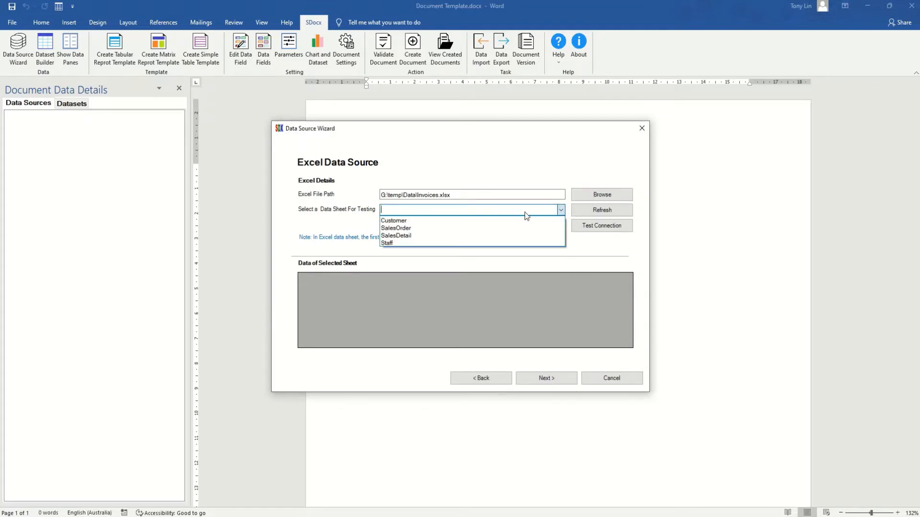
{"action": "left_click", "coordinate": [446, 221]}
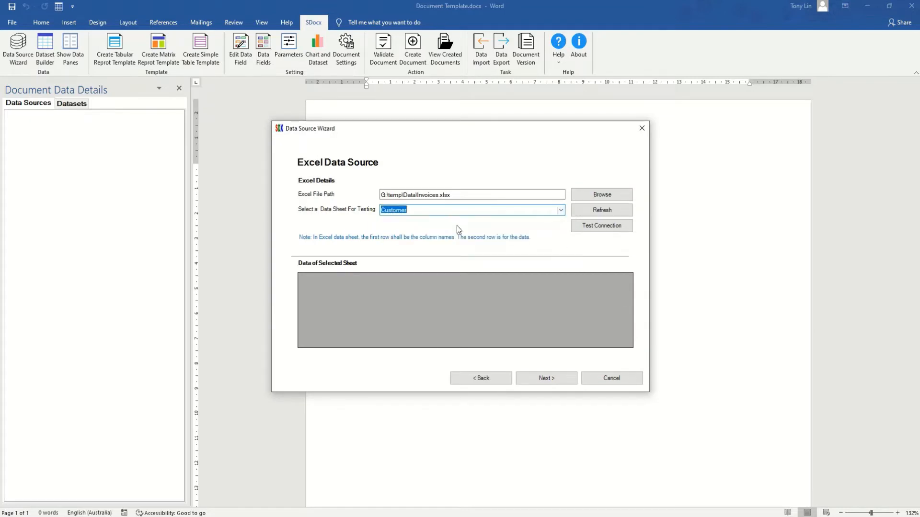
{"action": "left_click", "coordinate": [599, 228]}
{"action": "left_click_drag", "start_coordinate": [433, 344], "coordinate": [381, 329]}
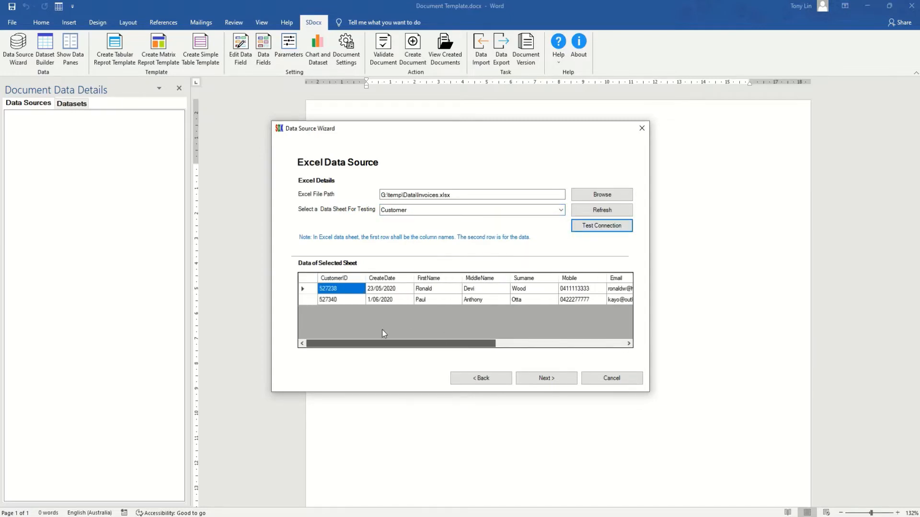
Name the data source 'Invoices' and finish the wizard.
{"action": "left_click", "coordinate": [548, 379]}
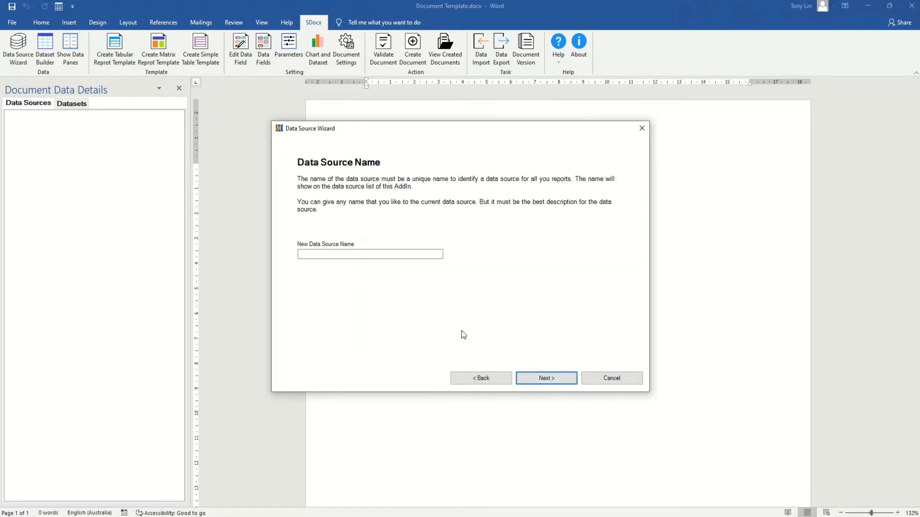
{"action": "left_click", "coordinate": [364, 257]}
{"action": "type", "text": "In"}
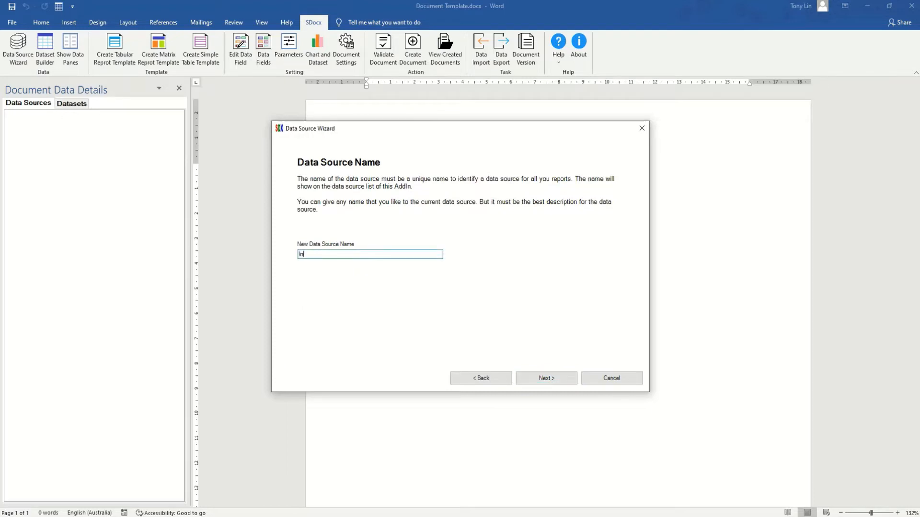
{"action": "type", "text": "voices"}
{"action": "left_click", "coordinate": [548, 377]}
{"action": "left_click", "coordinate": [548, 378]}
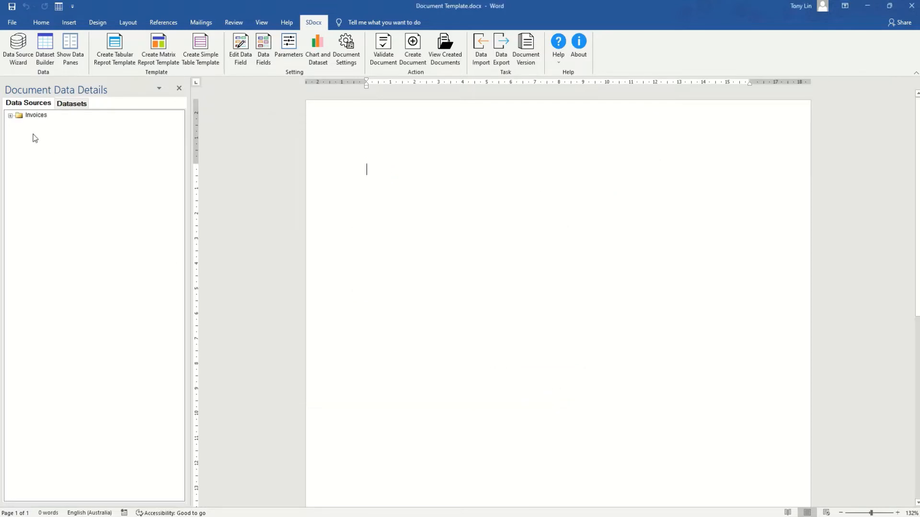
Expand the Invoices data source details, then show the empty Datasets list.
{"action": "left_click", "coordinate": [10, 115]}
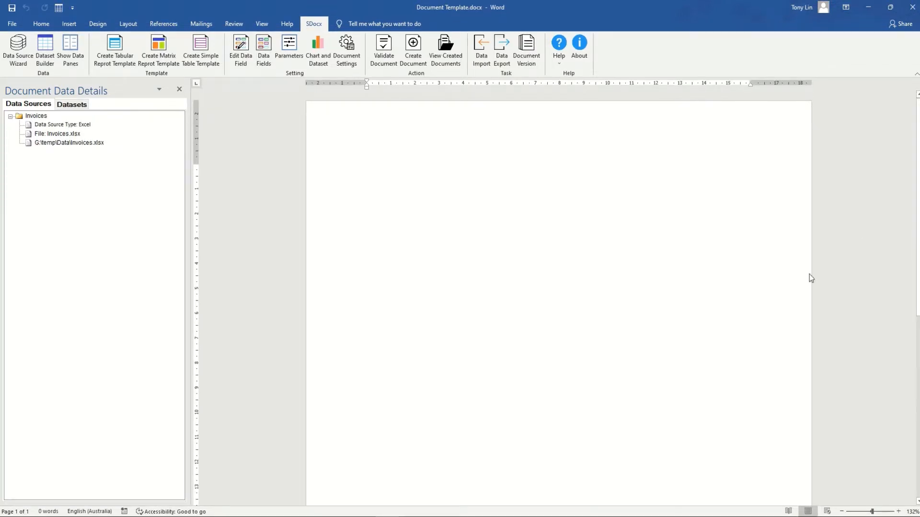
{"action": "left_click", "coordinate": [67, 108]}
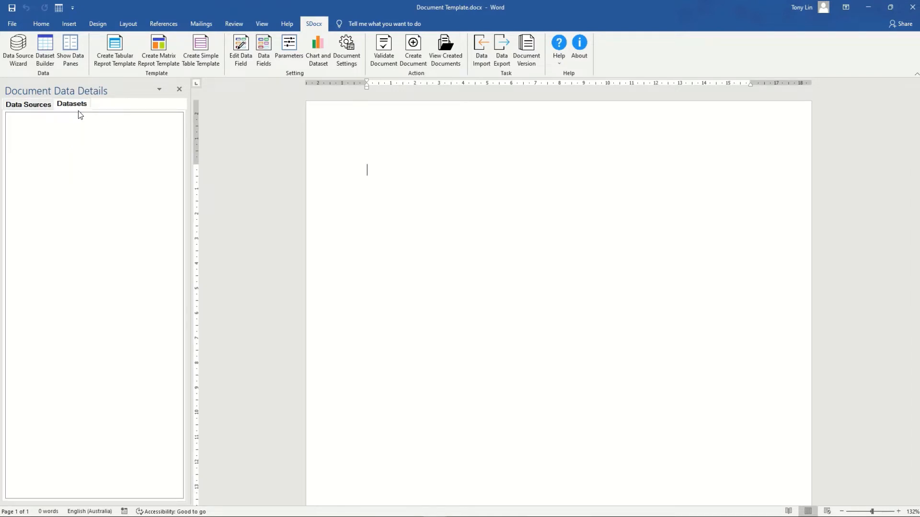
Start a Dataset Builder dataset on the Invoices source, named 'Customer'.
{"action": "left_click", "coordinate": [43, 61]}
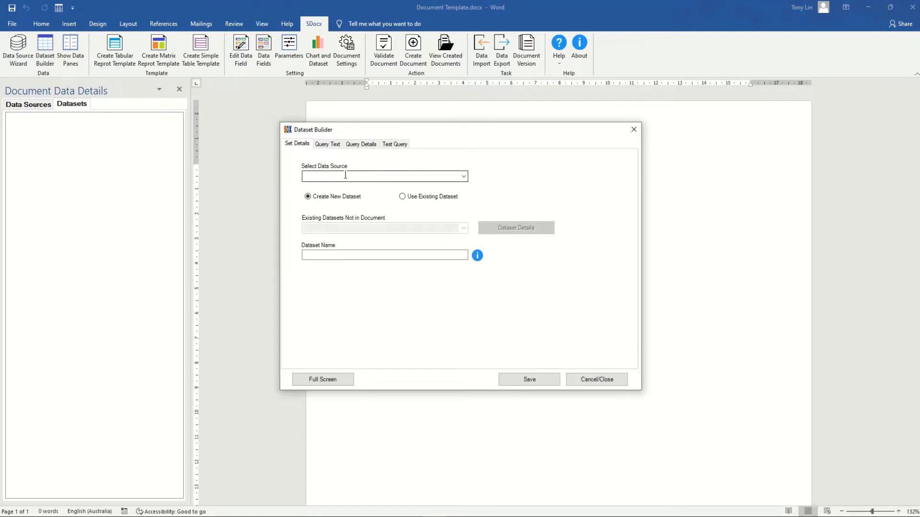
{"action": "left_click", "coordinate": [465, 177]}
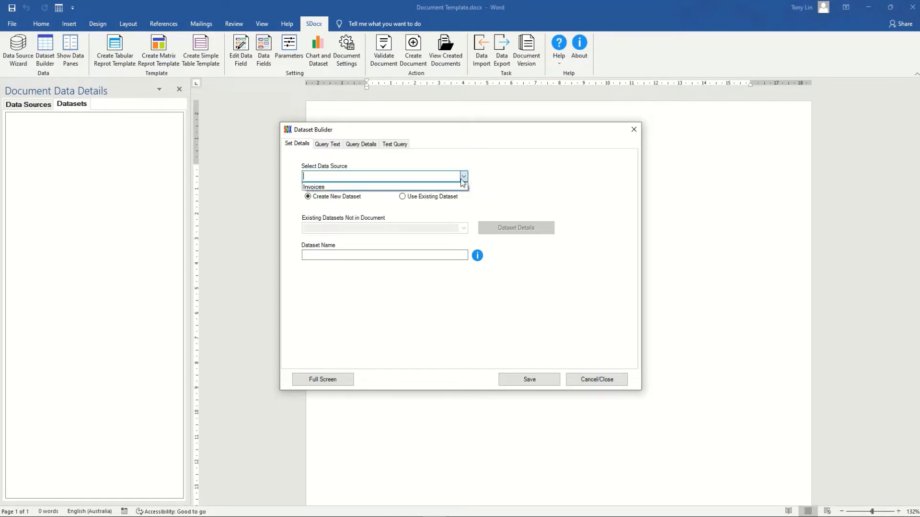
{"action": "left_click", "coordinate": [349, 187]}
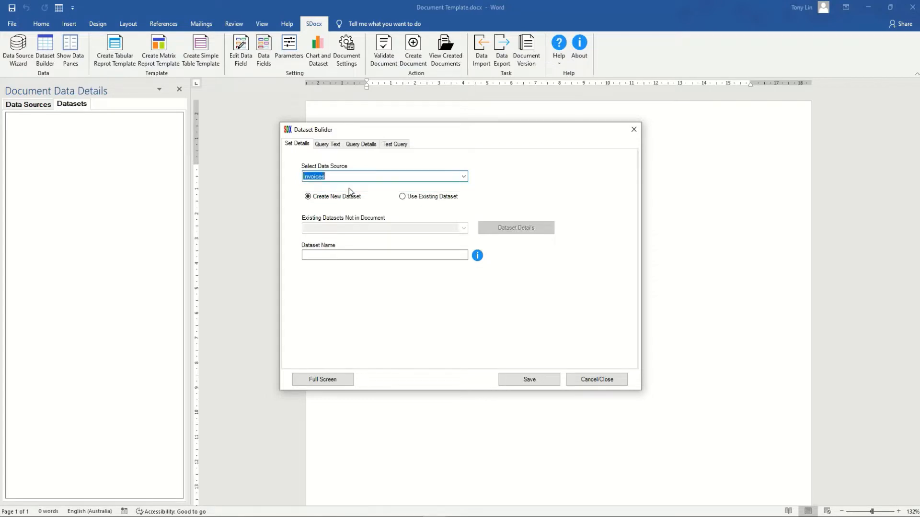
{"action": "left_click", "coordinate": [337, 256]}
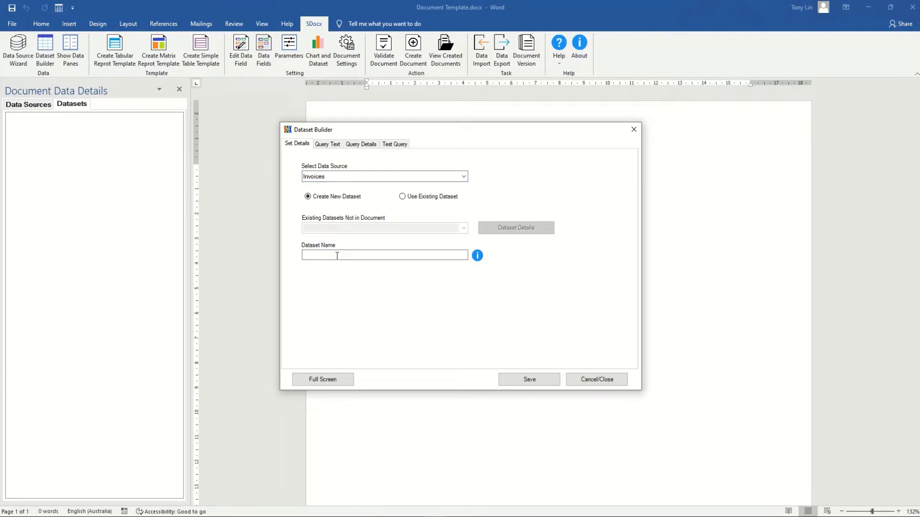
{"action": "type", "text": "Customer"}
{"action": "left_click", "coordinate": [327, 144]}
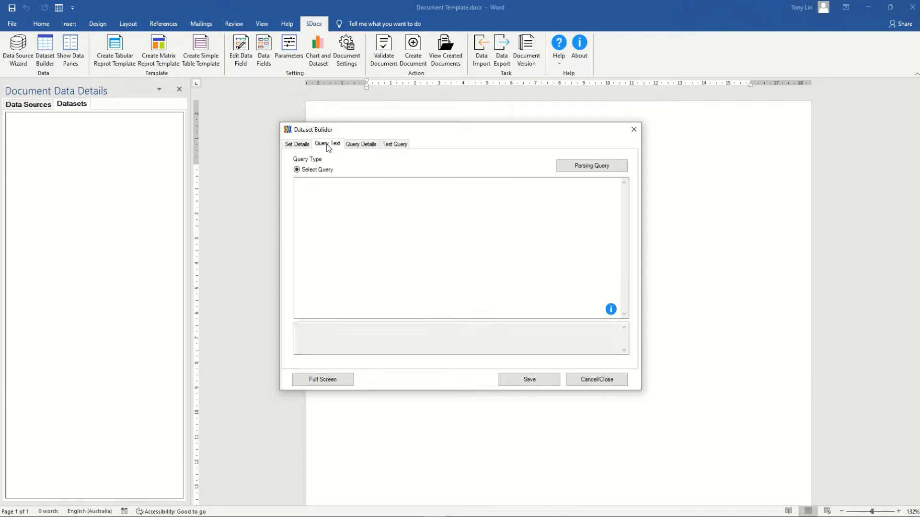
{"action": "left_click", "coordinate": [335, 189]}
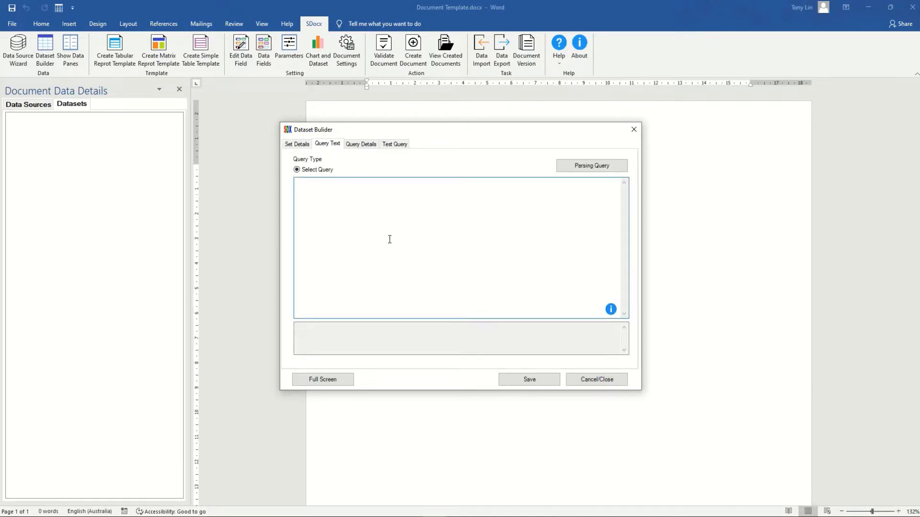
{"action": "type", "text": "Select * from [Customer$] Where CustomerID = @CustomerID"}
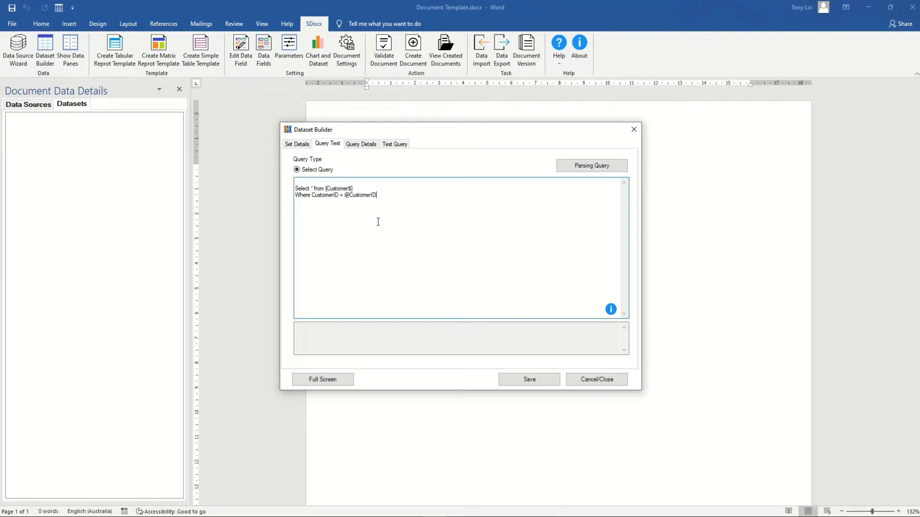
{"action": "left_click", "coordinate": [303, 184]}
{"action": "key", "text": "Delete"}
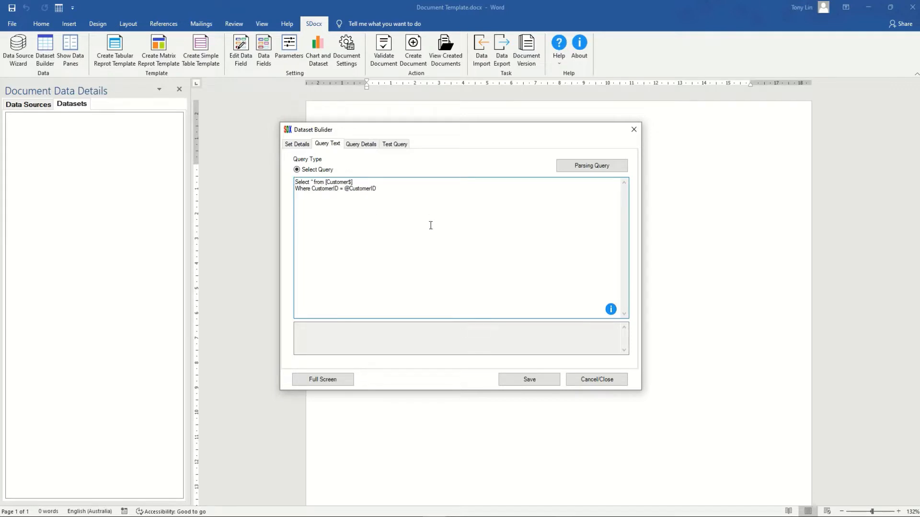
{"action": "left_click", "coordinate": [420, 214]}
{"action": "left_click", "coordinate": [592, 165]}
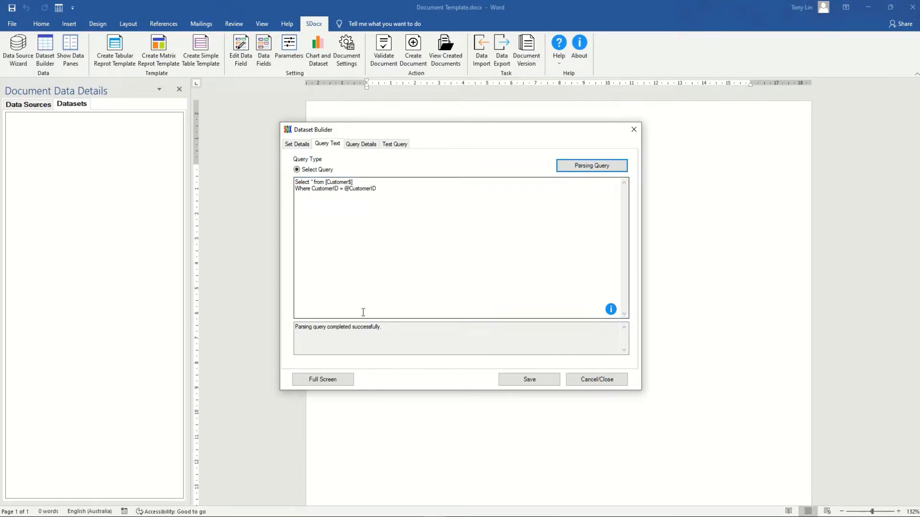
{"action": "left_click", "coordinate": [311, 334]}
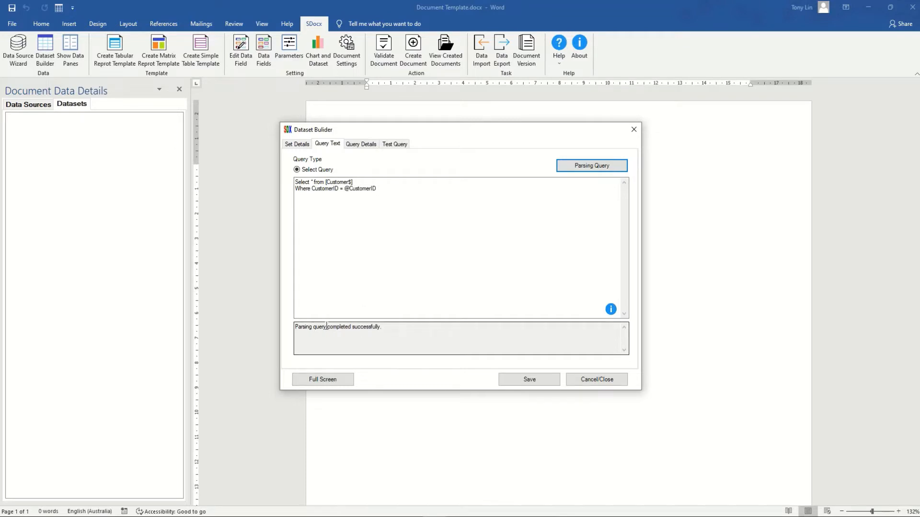
{"action": "left_click", "coordinate": [357, 145]}
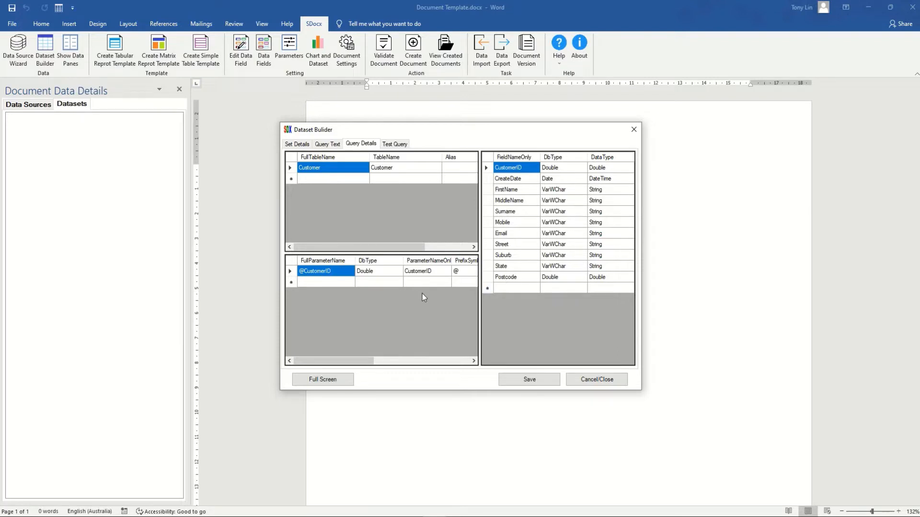
{"action": "left_click", "coordinate": [396, 146]}
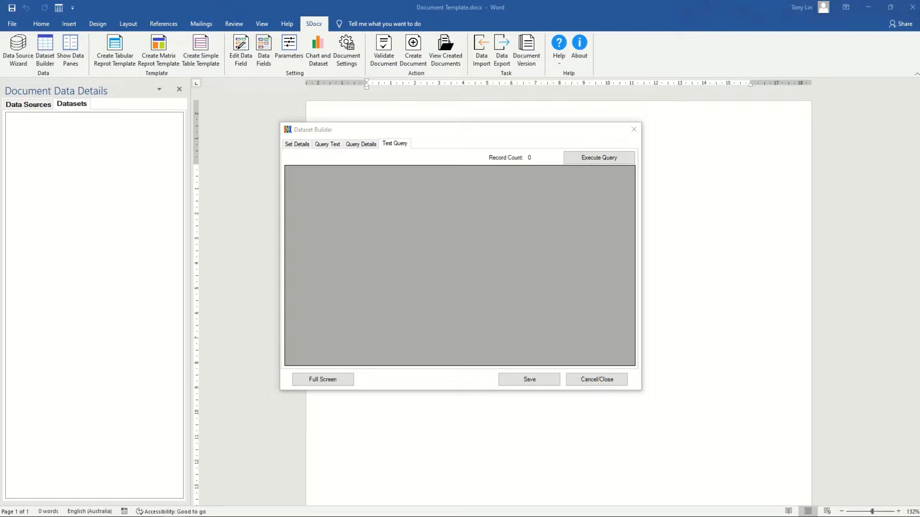
{"action": "left_click", "coordinate": [600, 158]}
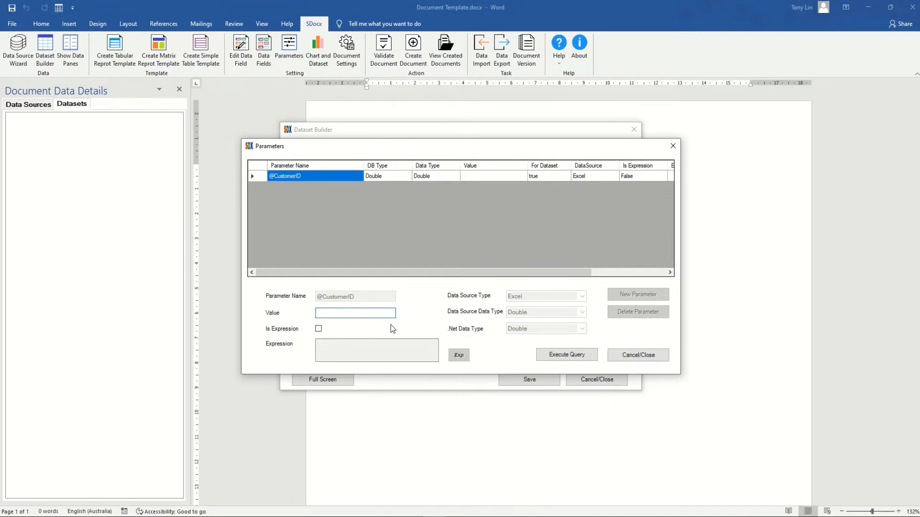
{"action": "type", "text": "527238"}
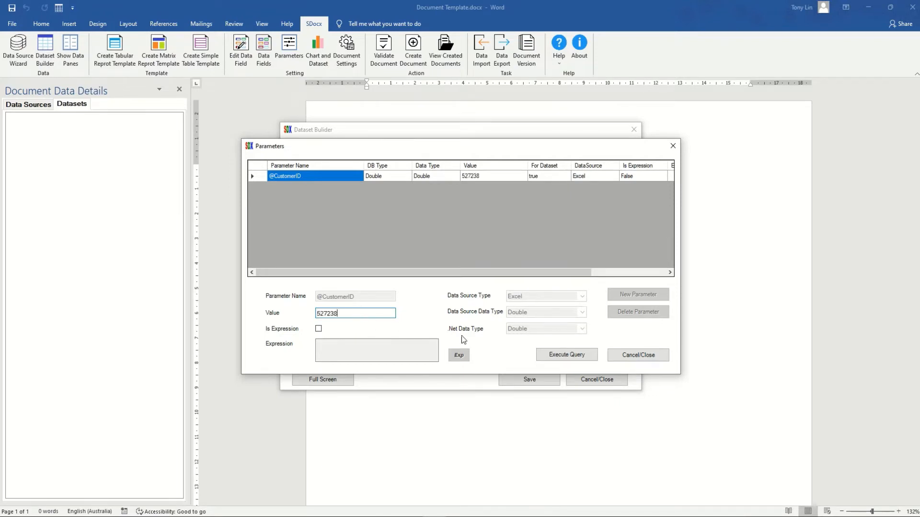
{"action": "left_click", "coordinate": [567, 356]}
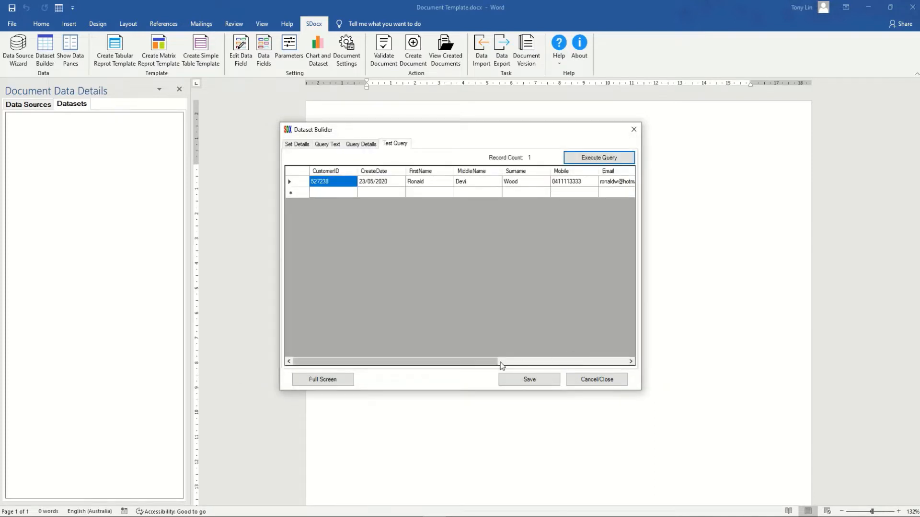
{"action": "left_click_drag", "start_coordinate": [483, 364], "coordinate": [421, 351]}
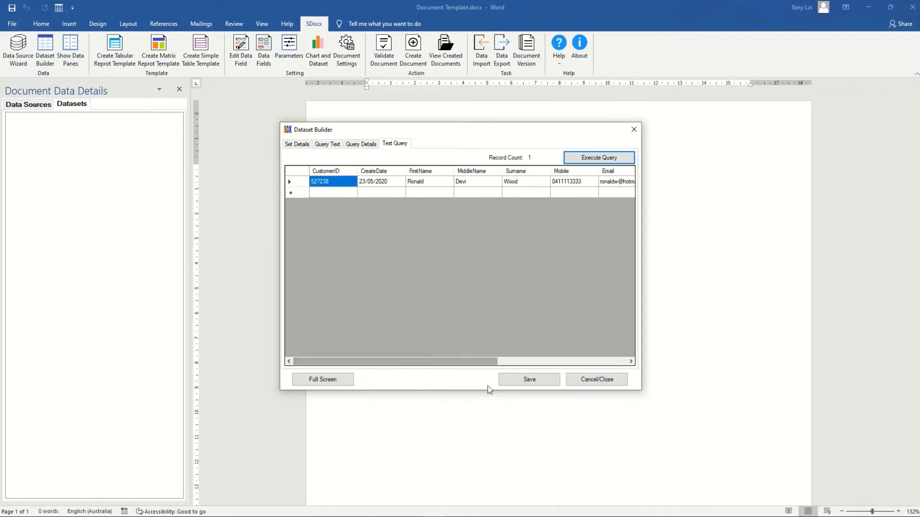
{"action": "left_click", "coordinate": [530, 381]}
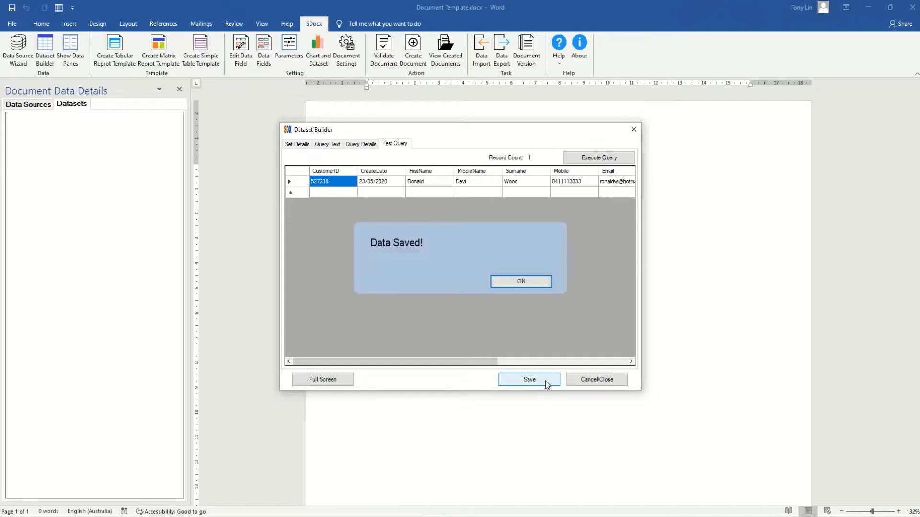
Close the Dataset Builder and expand Customer - D1's tables, dataset fields and parameters.
{"action": "left_click", "coordinate": [590, 382]}
{"action": "left_click", "coordinate": [12, 118]}
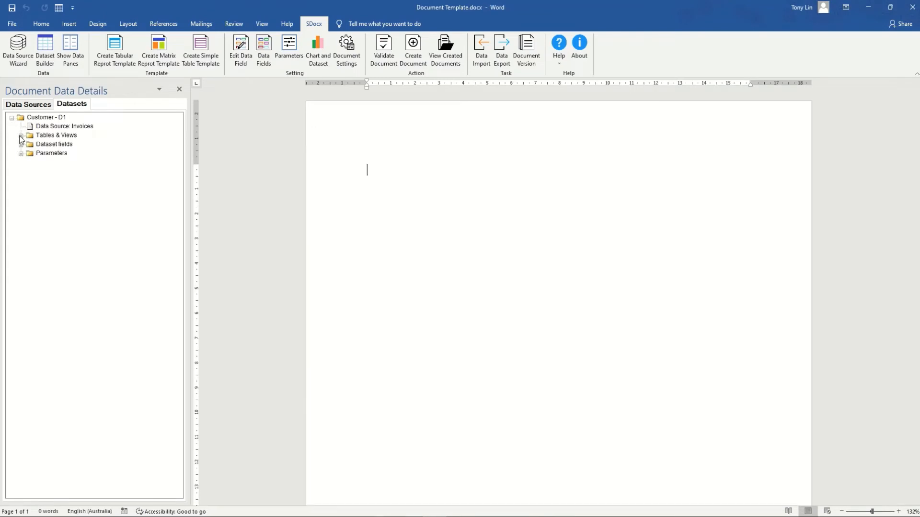
{"action": "left_click", "coordinate": [20, 135]}
{"action": "left_click", "coordinate": [21, 153]}
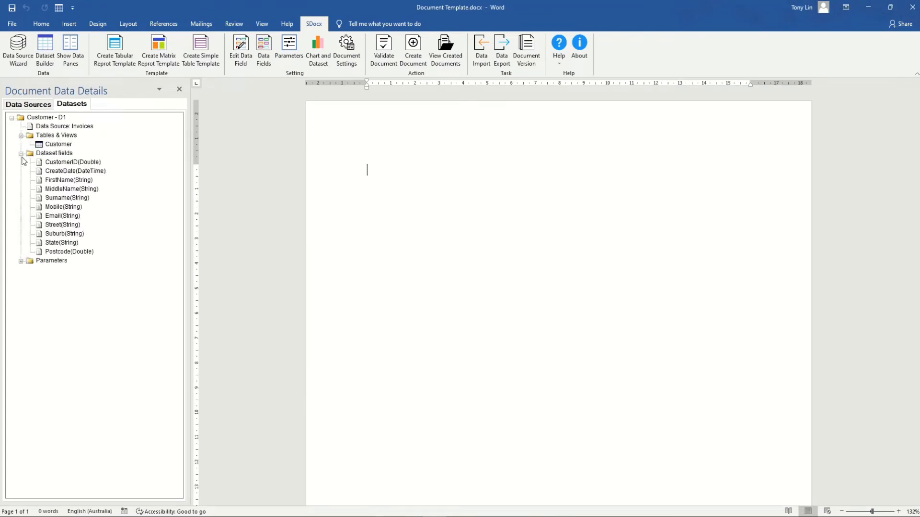
{"action": "left_click", "coordinate": [21, 261]}
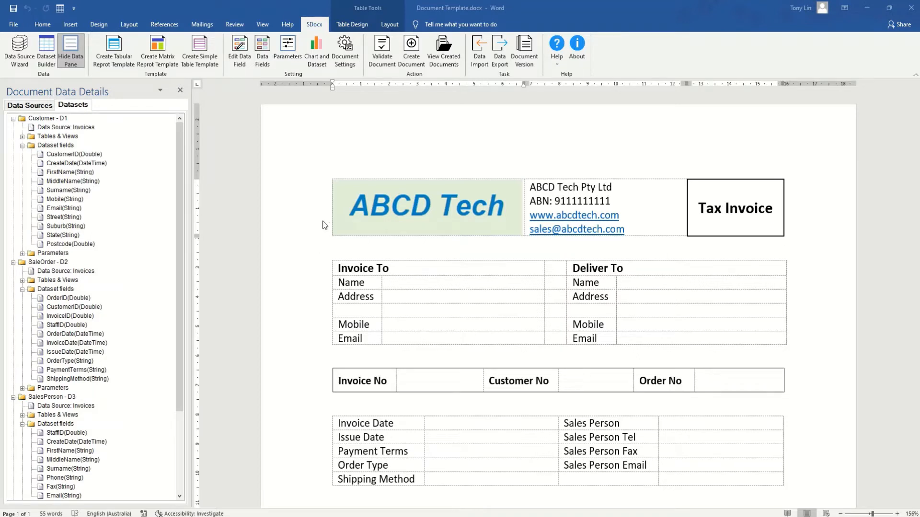
Fill the Invoice To Name cell with FirstName, MiddleName and Surname fields, space-separated.
{"action": "left_click", "coordinate": [394, 282]}
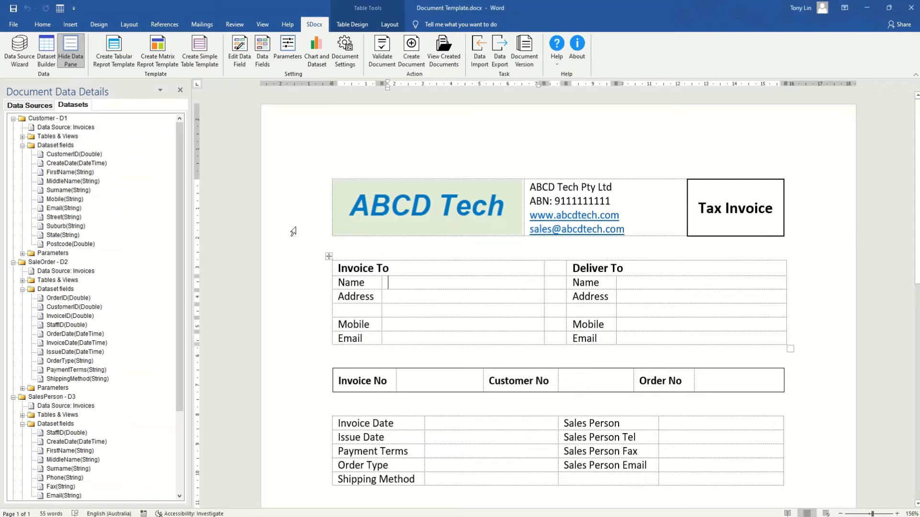
{"action": "right_click", "coordinate": [64, 173]}
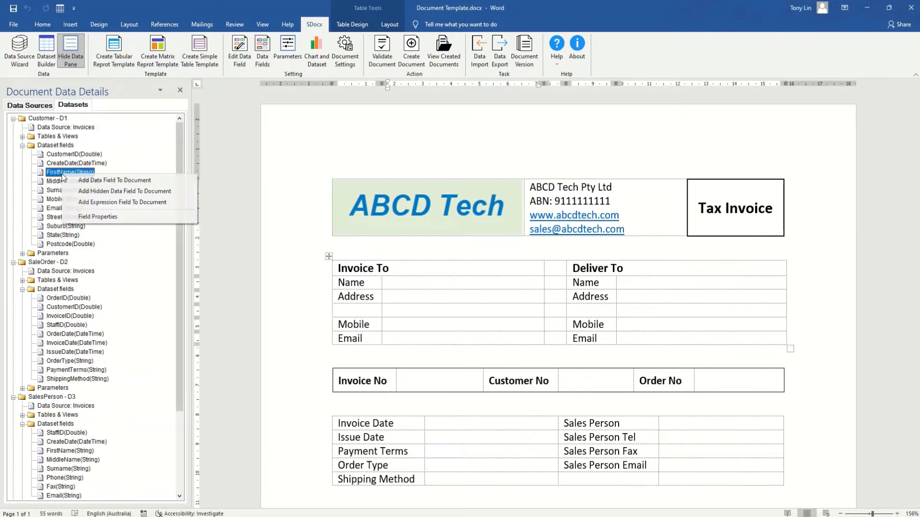
{"action": "left_click", "coordinate": [123, 192]}
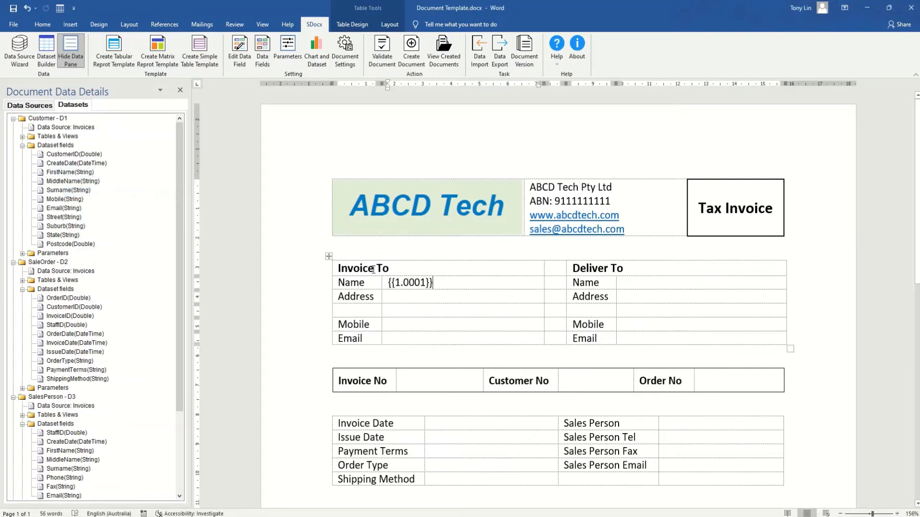
{"action": "right_click", "coordinate": [60, 181]}
{"action": "left_click", "coordinate": [105, 199]}
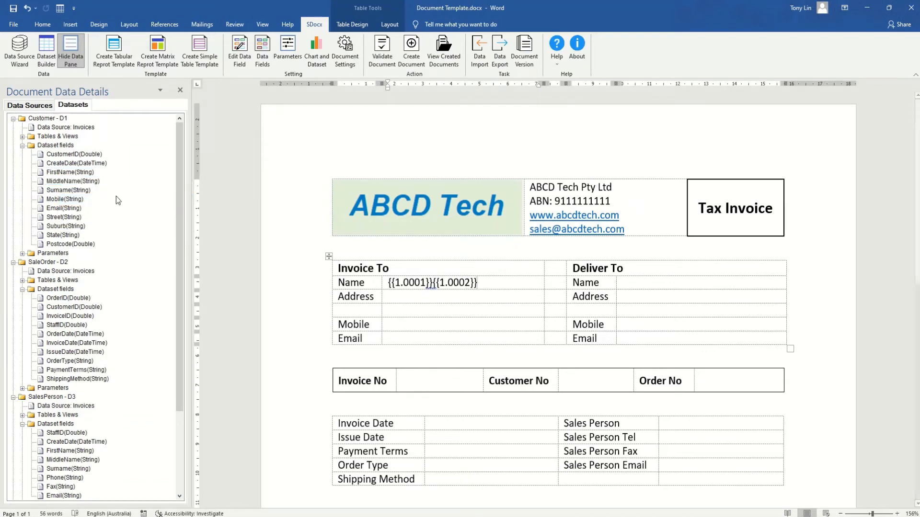
{"action": "right_click", "coordinate": [57, 191]}
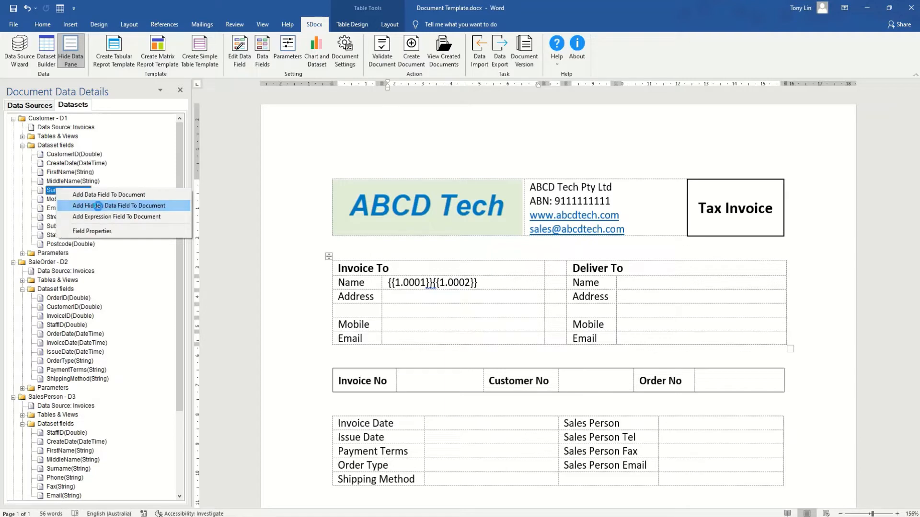
{"action": "left_click", "coordinate": [88, 205]}
{"action": "left_click", "coordinate": [481, 292]}
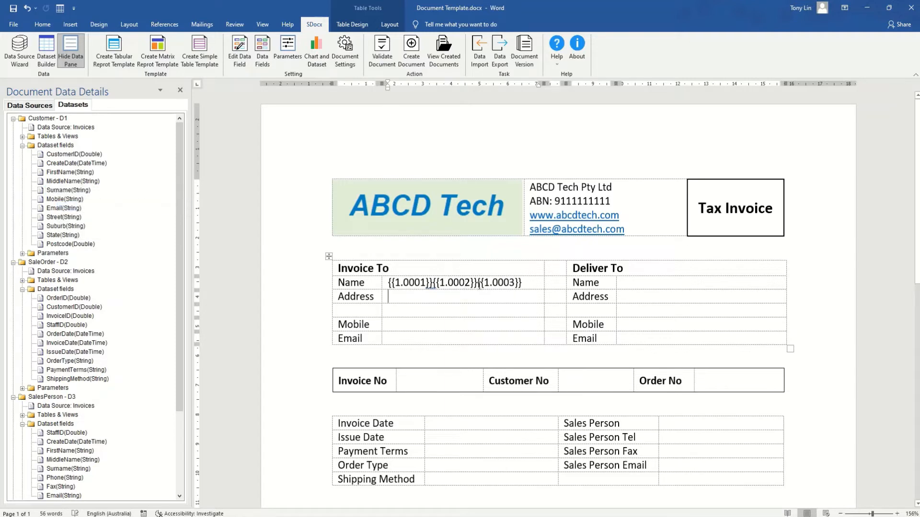
{"action": "left_click", "coordinate": [478, 286]}
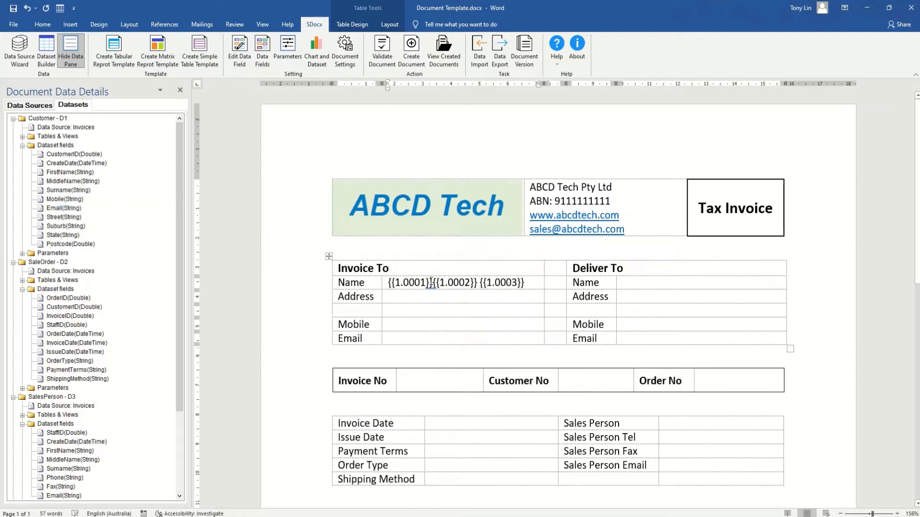
{"action": "left_click", "coordinate": [433, 283]}
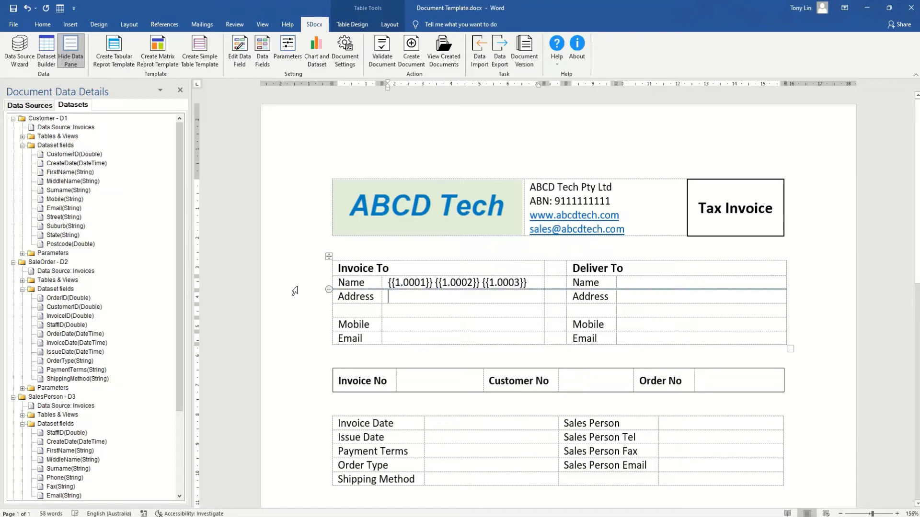
Insert Street, Suburb, State and Postcode fields into the Address cell.
{"action": "right_click", "coordinate": [61, 218]}
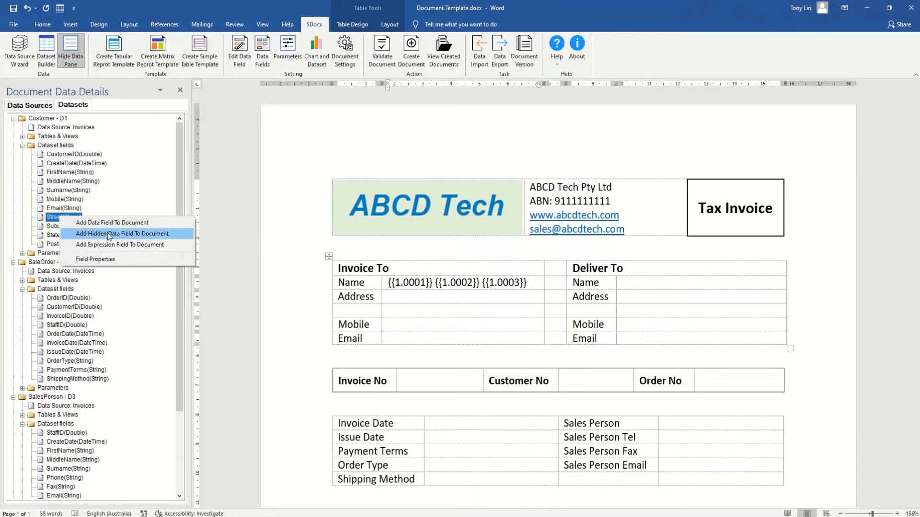
{"action": "left_click", "coordinate": [108, 233]}
{"action": "left_click", "coordinate": [434, 299]}
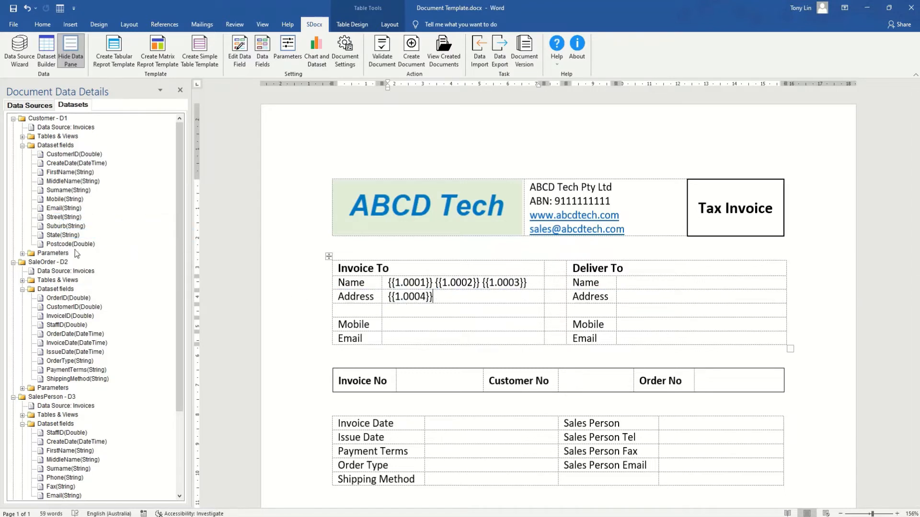
{"action": "right_click", "coordinate": [53, 228]}
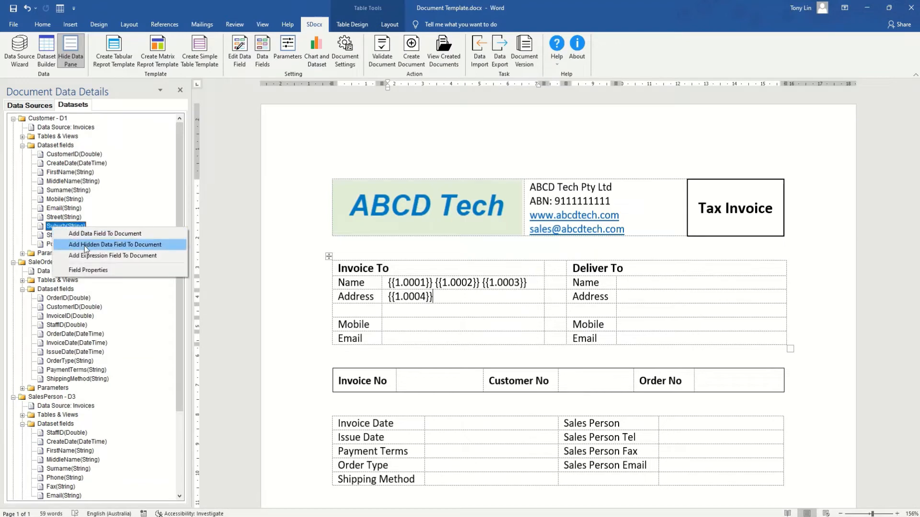
{"action": "left_click", "coordinate": [85, 245]}
{"action": "left_click", "coordinate": [481, 298]}
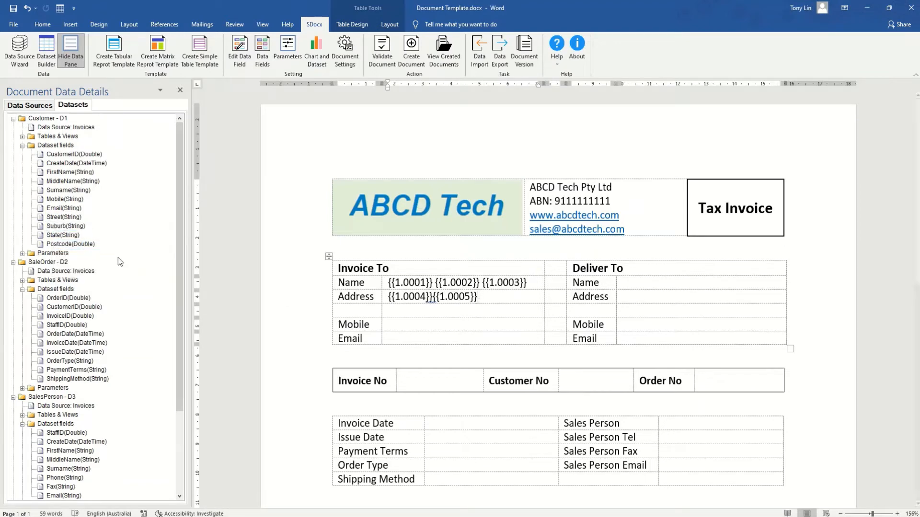
{"action": "right_click", "coordinate": [62, 237]}
{"action": "left_click", "coordinate": [96, 252]}
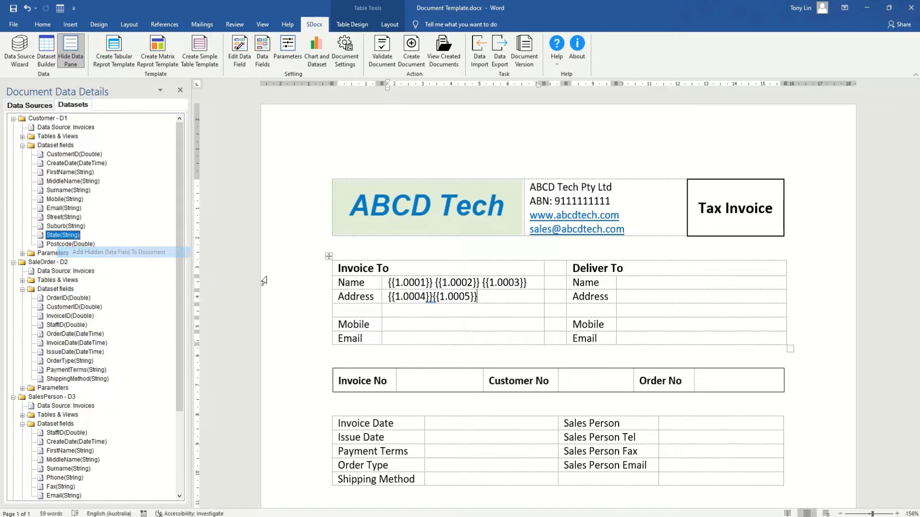
{"action": "left_click", "coordinate": [521, 295]}
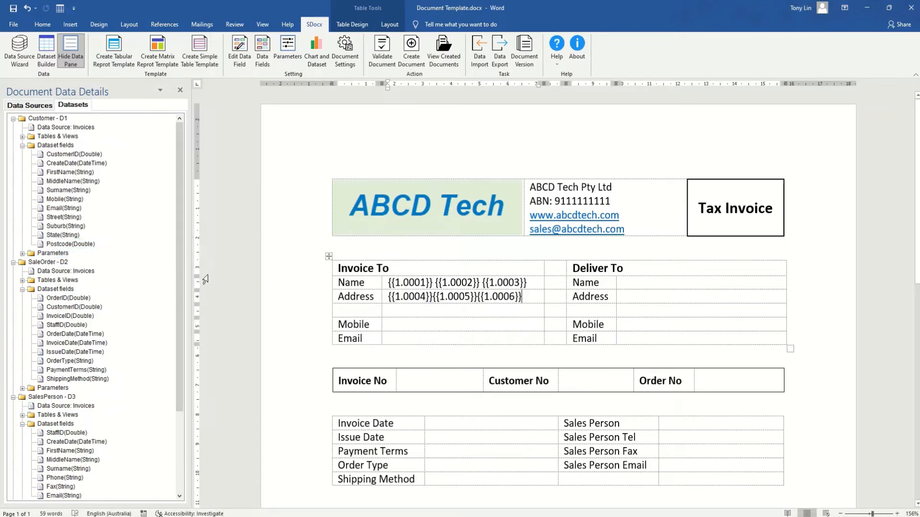
{"action": "right_click", "coordinate": [75, 245]}
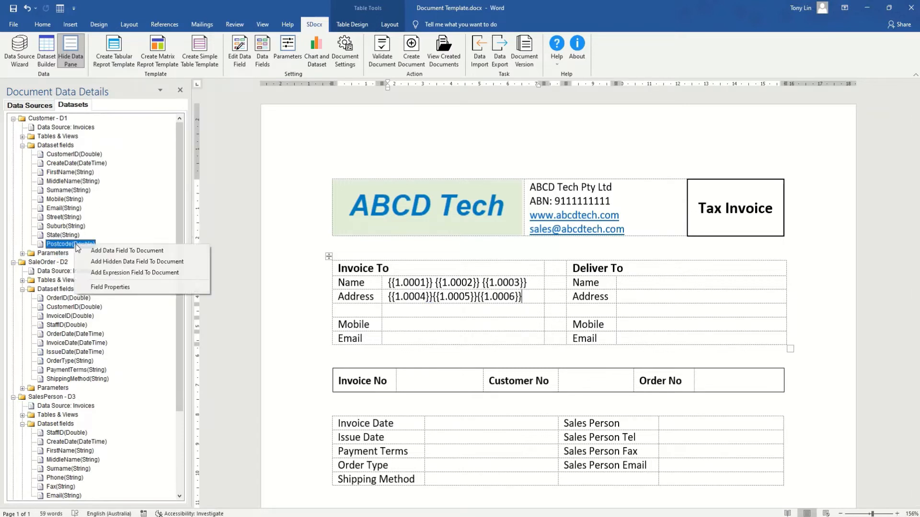
{"action": "left_click", "coordinate": [122, 262]}
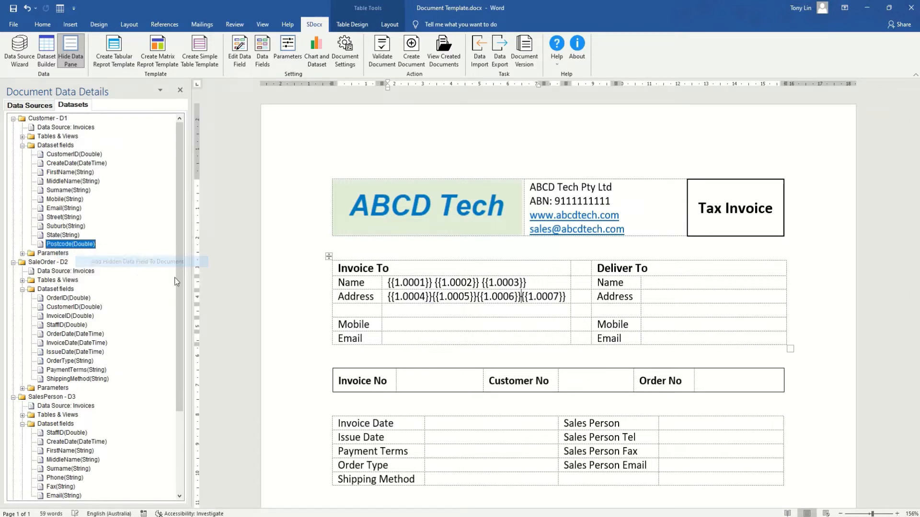
Move Suburb, State and Postcode onto a second address line with spaces between them.
{"action": "left_click", "coordinate": [430, 297]}
{"action": "key", "text": "Return"}
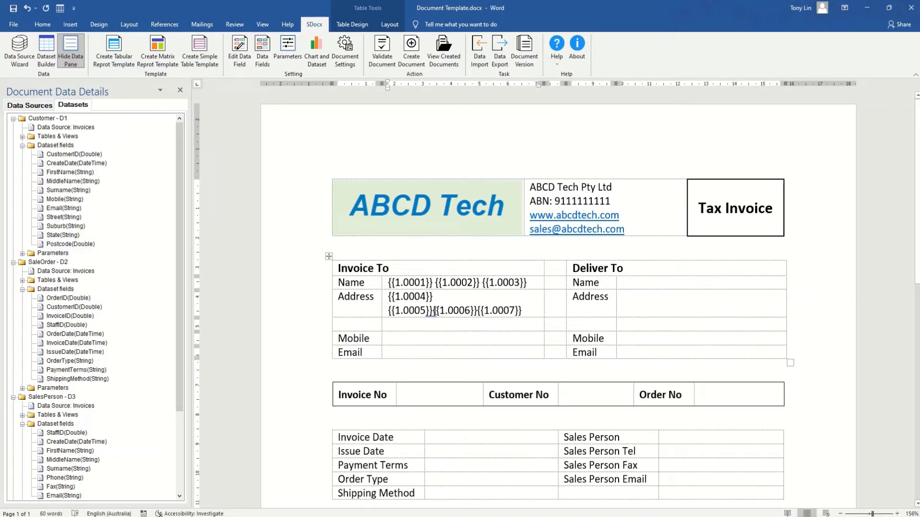
{"action": "left_click", "coordinate": [433, 311]}
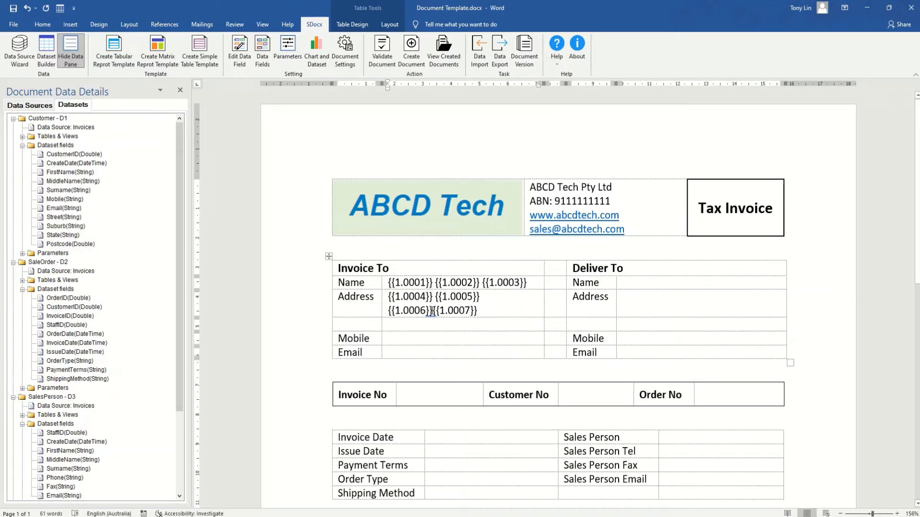
{"action": "left_click", "coordinate": [434, 311]}
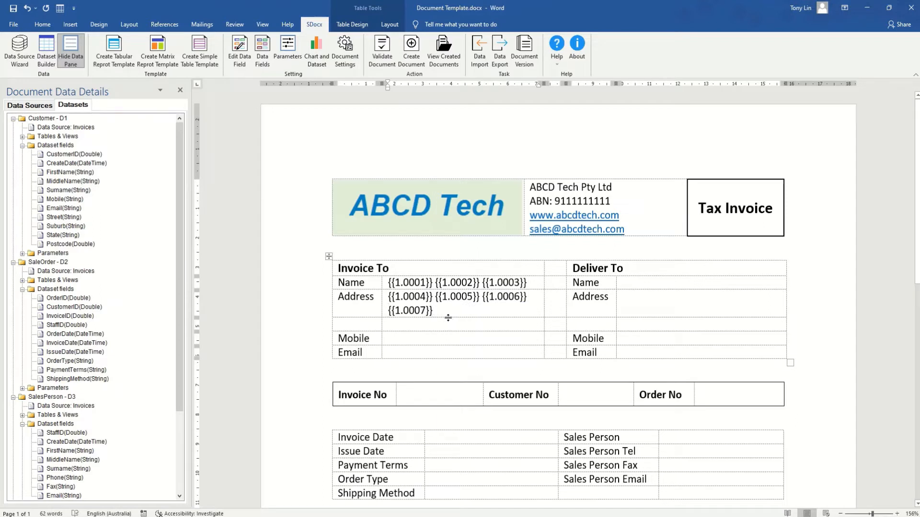
Add the customer Mobile and Email fields to their Invoice To cells.
{"action": "left_click", "coordinate": [395, 340]}
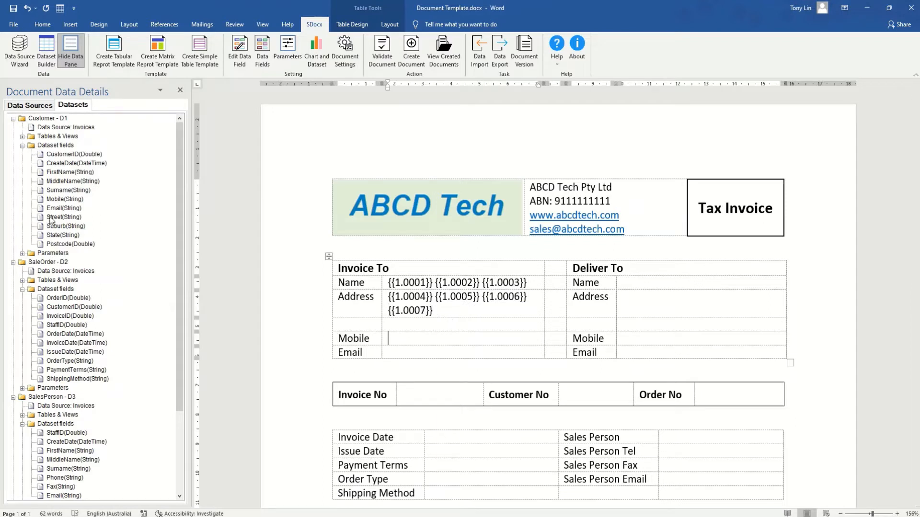
{"action": "right_click", "coordinate": [52, 200]}
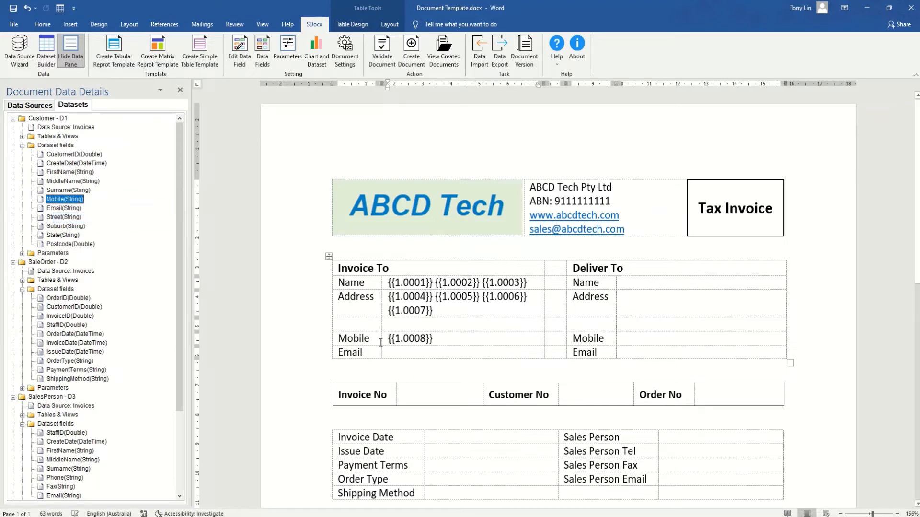
{"action": "right_click", "coordinate": [54, 208]}
{"action": "left_click", "coordinate": [85, 224]}
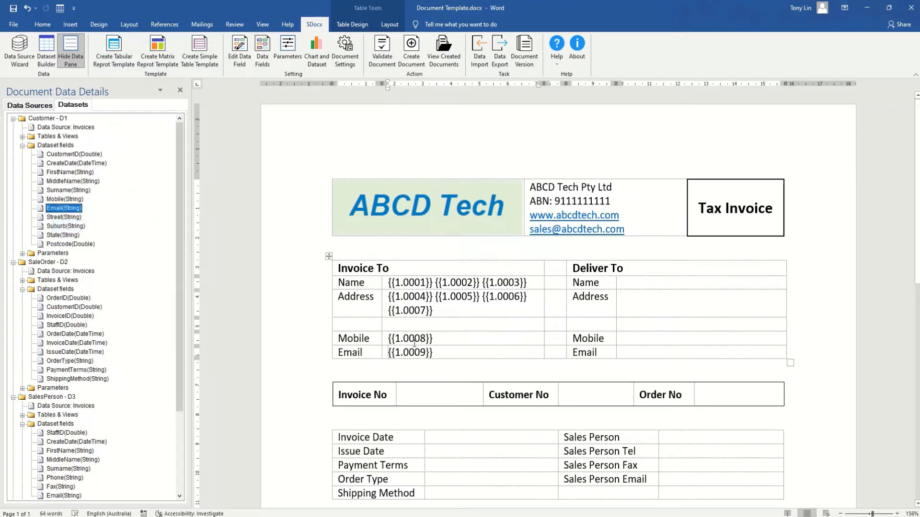
Copy the Invoice To Name-to-Email value cells into the Deliver To Name cell.
{"action": "mouse_move", "coordinate": [442, 350]}
{"action": "left_mouse_down"}
{"action": "mouse_move", "coordinate": [393, 287]}
{"action": "mouse_move", "coordinate": [405, 306]}
{"action": "left_mouse_up"}
{"action": "key", "text": "ctrl+c"}
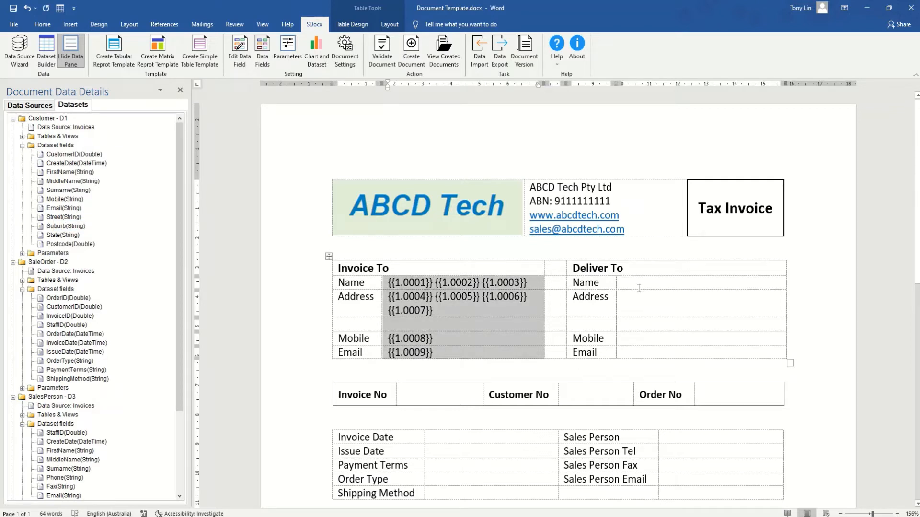
{"action": "left_click", "coordinate": [636, 284]}
{"action": "key", "text": "ctrl+v"}
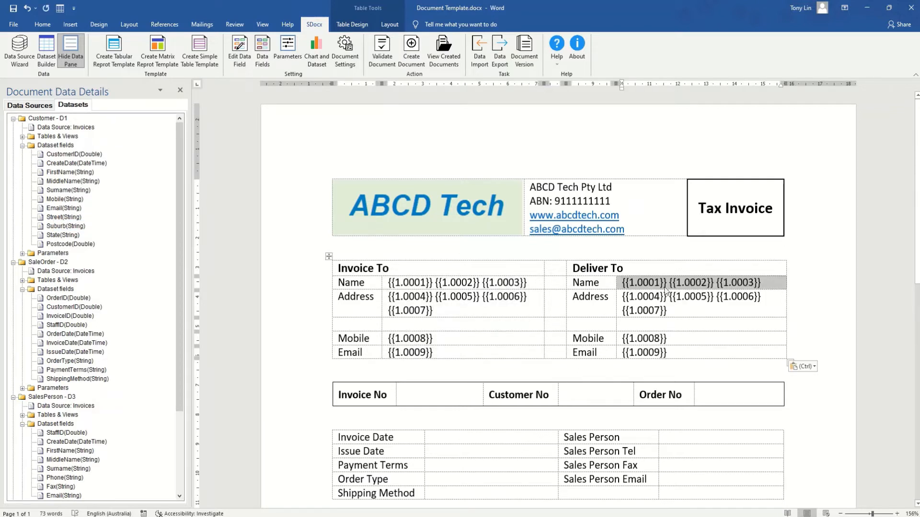
Tidy the spacing between the pasted Deliver To placeholders {{1.0001}} to {{1.0007}}.
{"action": "left_click", "coordinate": [671, 285]}
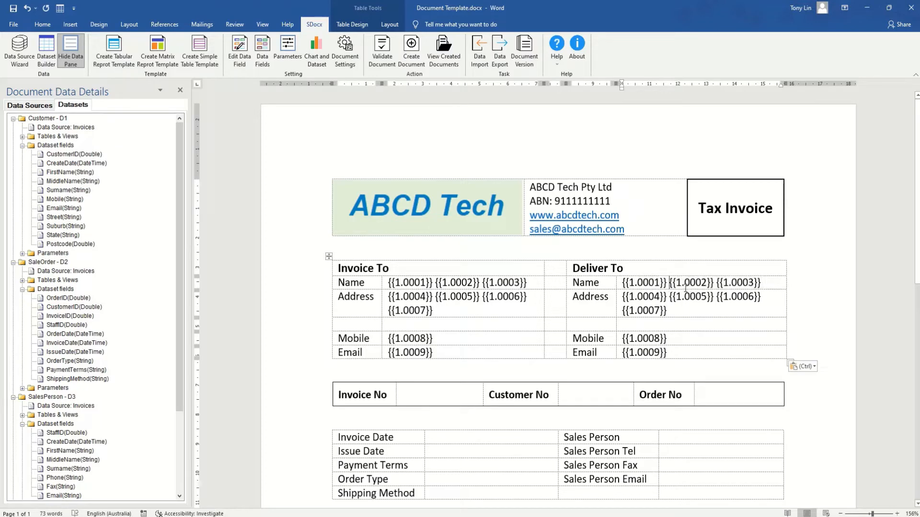
{"action": "key", "text": "BackSpace"}
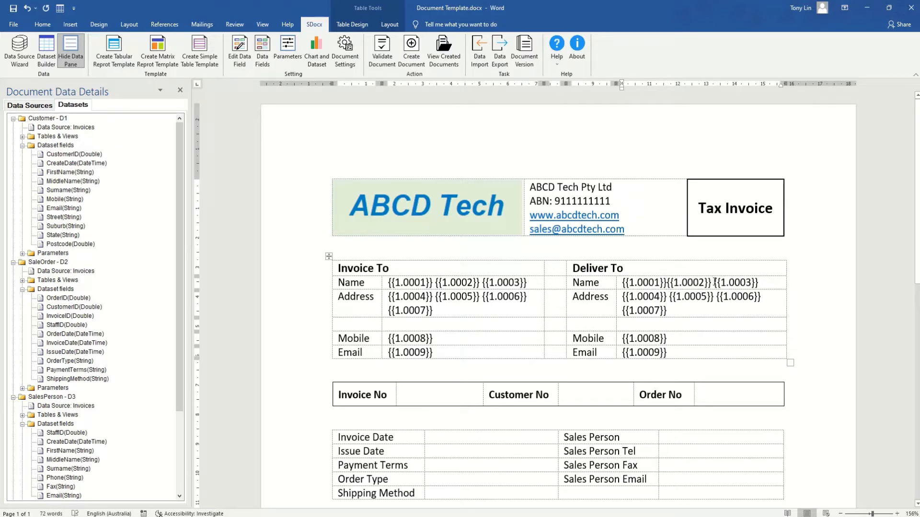
{"action": "left_click", "coordinate": [714, 282]}
{"action": "key", "text": "BackSpace"}
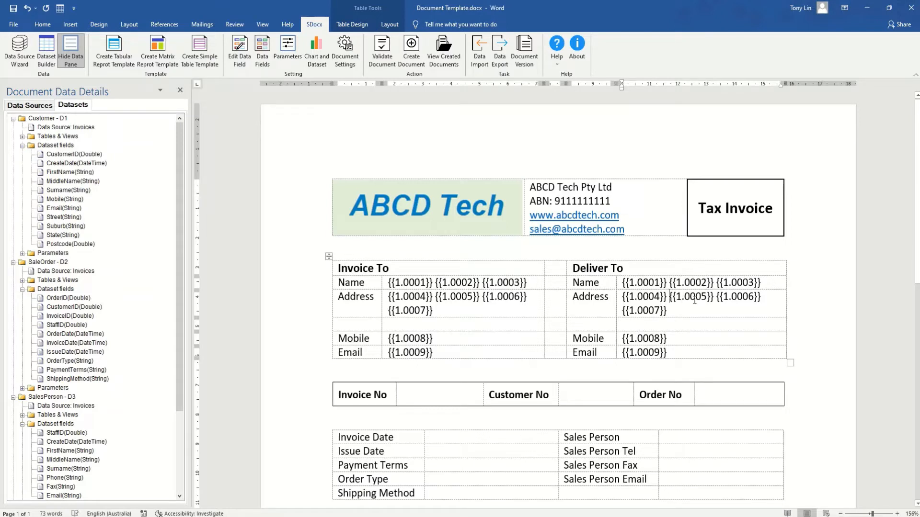
{"action": "key", "text": "BackSpace"}
{"action": "left_click", "coordinate": [714, 297]}
{"action": "key", "text": "BackSpace"}
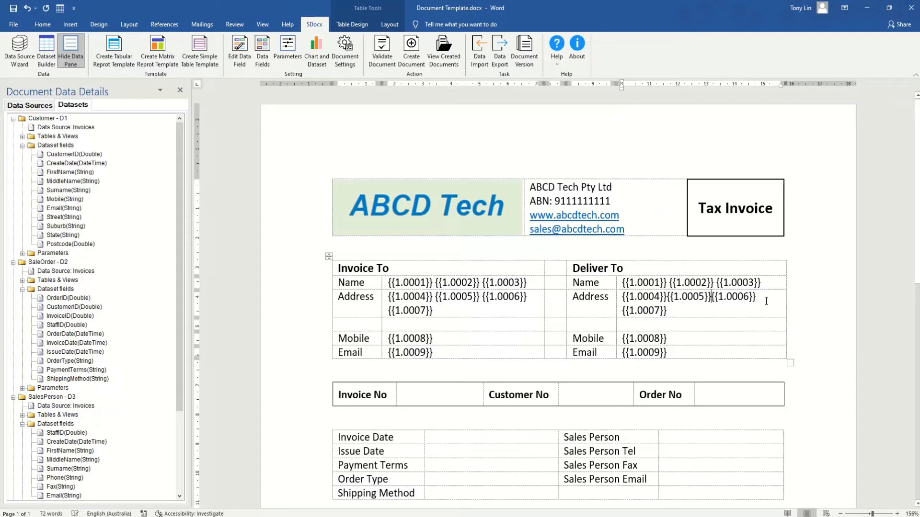
{"action": "key", "text": "BackSpace"}
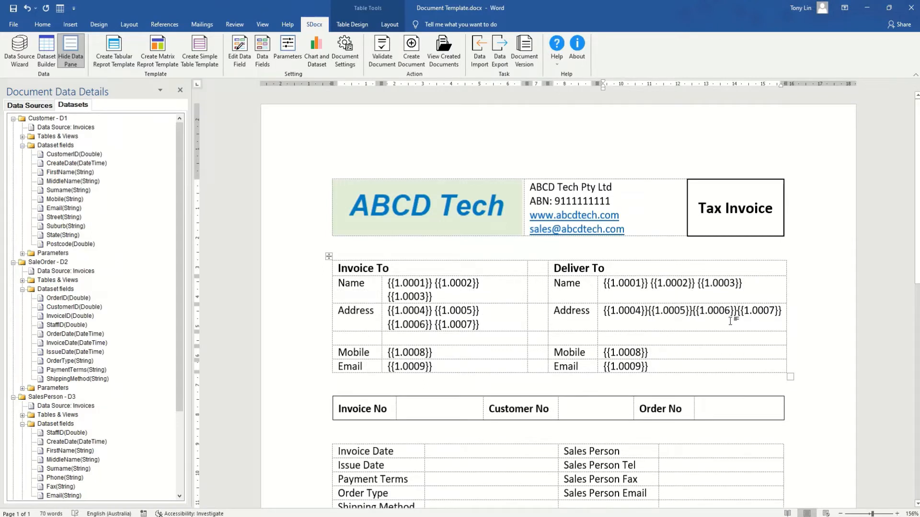
{"action": "left_click", "coordinate": [648, 311]}
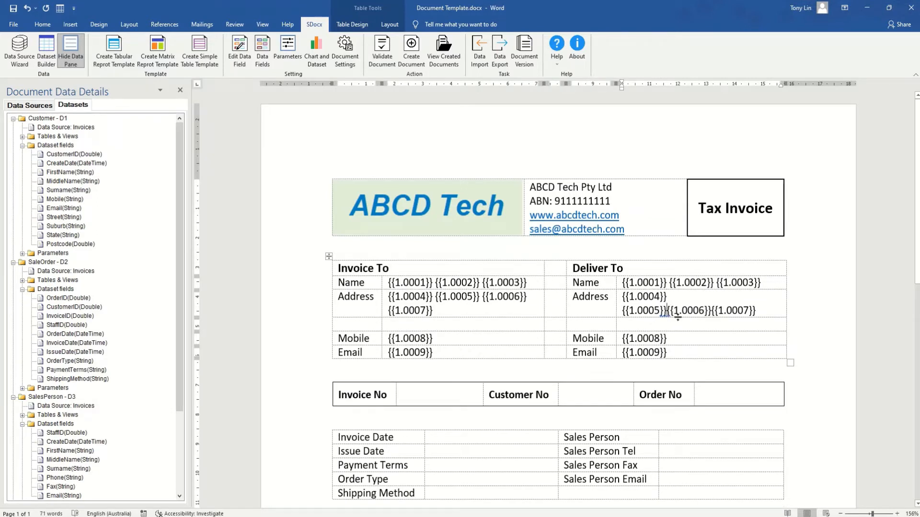
{"action": "left_click", "coordinate": [667, 310]}
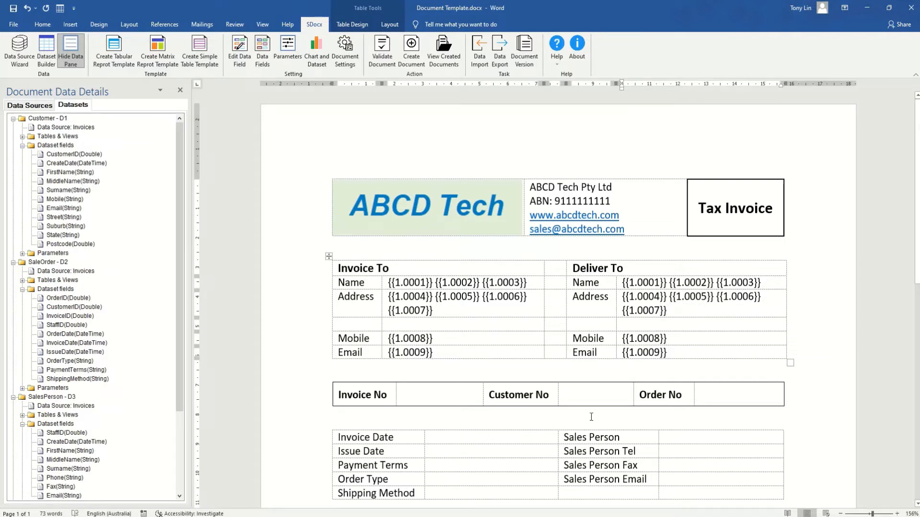
Insert SaleOrder InvoiceID, CustomerID and OrderID fields beside Invoice No, Customer No and Order No.
{"action": "left_click", "coordinate": [425, 402]}
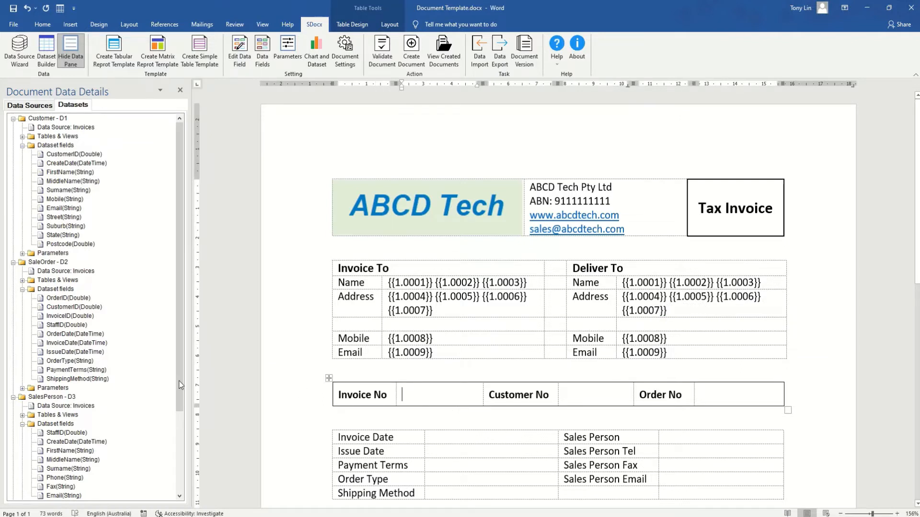
{"action": "right_click", "coordinate": [56, 316]}
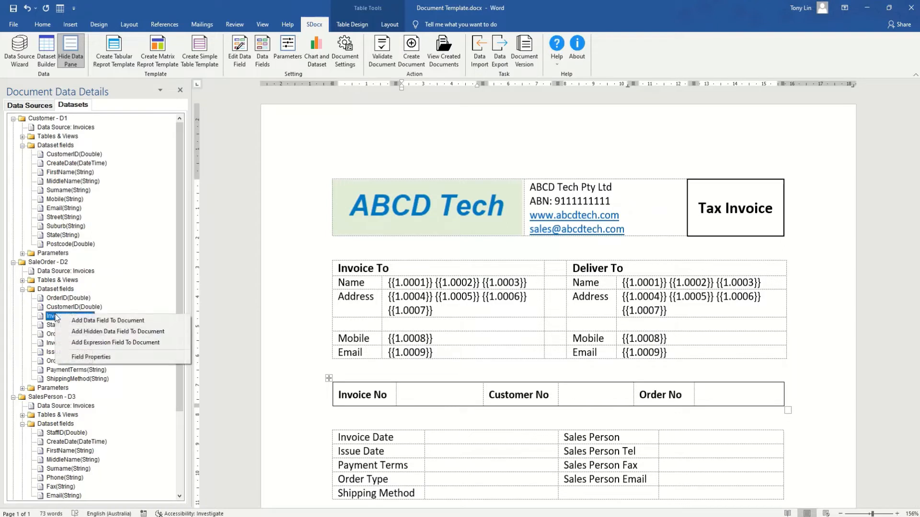
{"action": "left_click", "coordinate": [117, 332]}
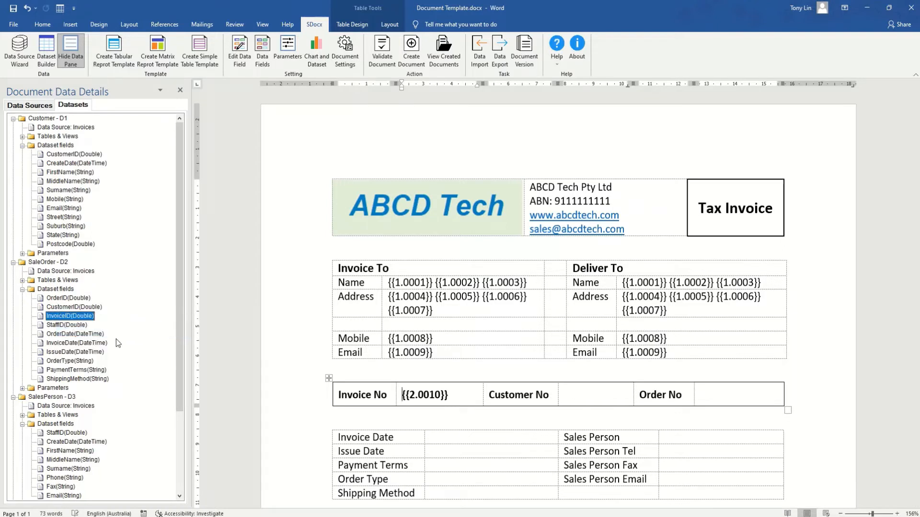
{"action": "left_click", "coordinate": [582, 401]}
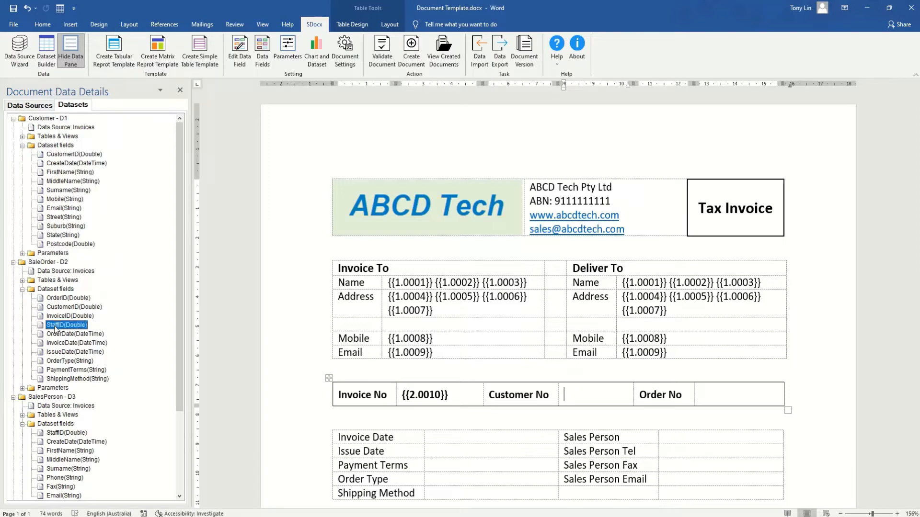
{"action": "left_click", "coordinate": [56, 312]}
{"action": "right_click", "coordinate": [56, 312]}
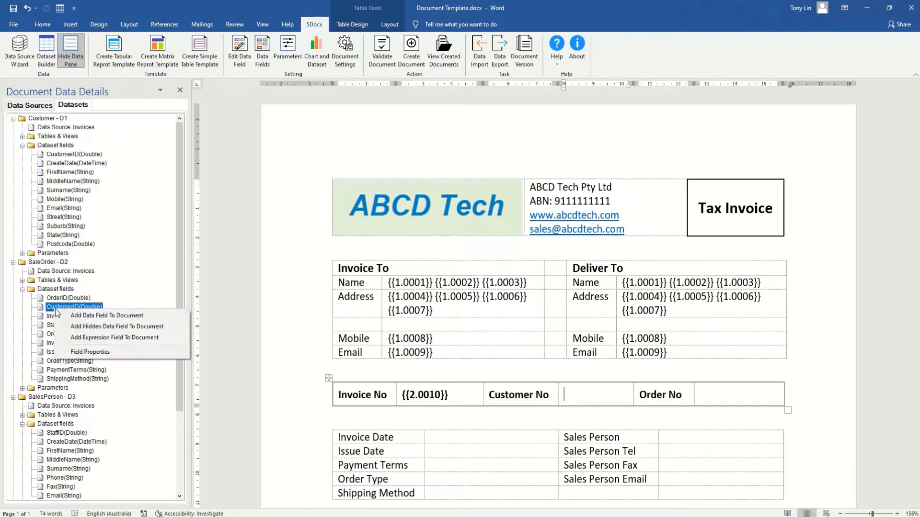
{"action": "left_click", "coordinate": [117, 326]}
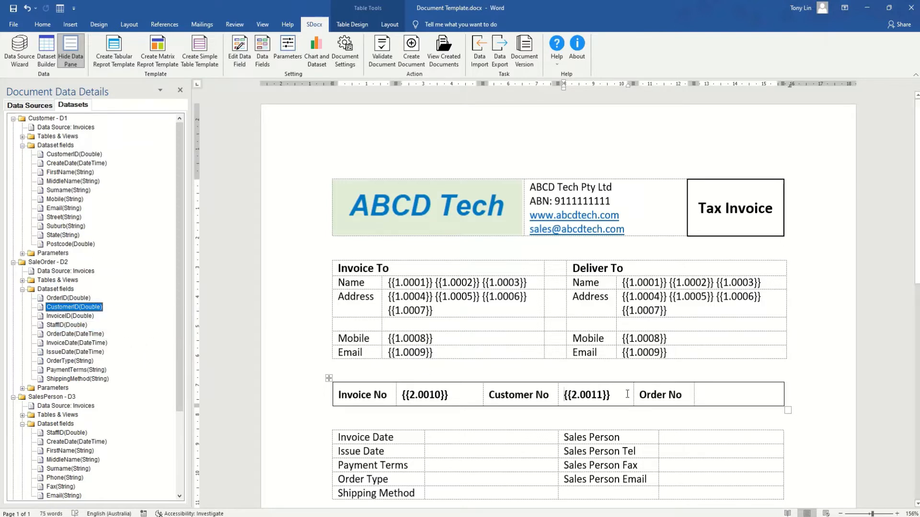
{"action": "left_click", "coordinate": [704, 400]}
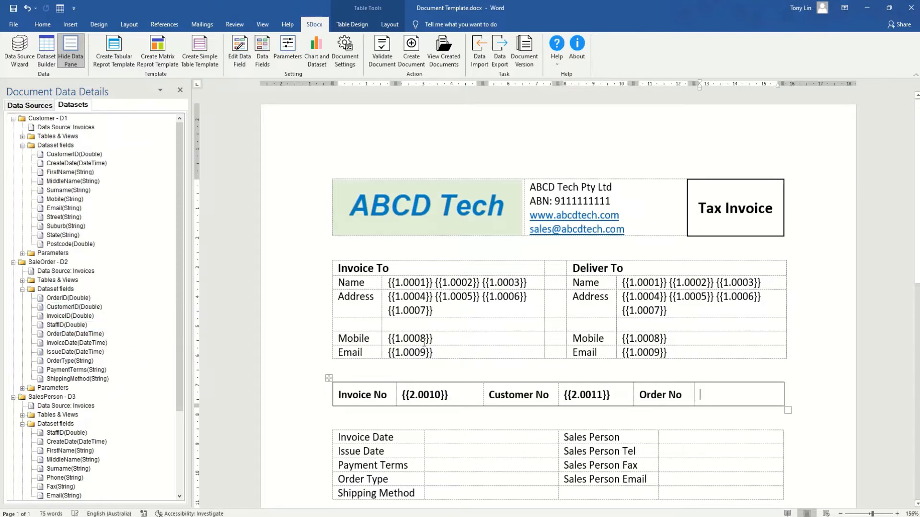
{"action": "right_click", "coordinate": [58, 298]}
{"action": "left_click", "coordinate": [95, 313]}
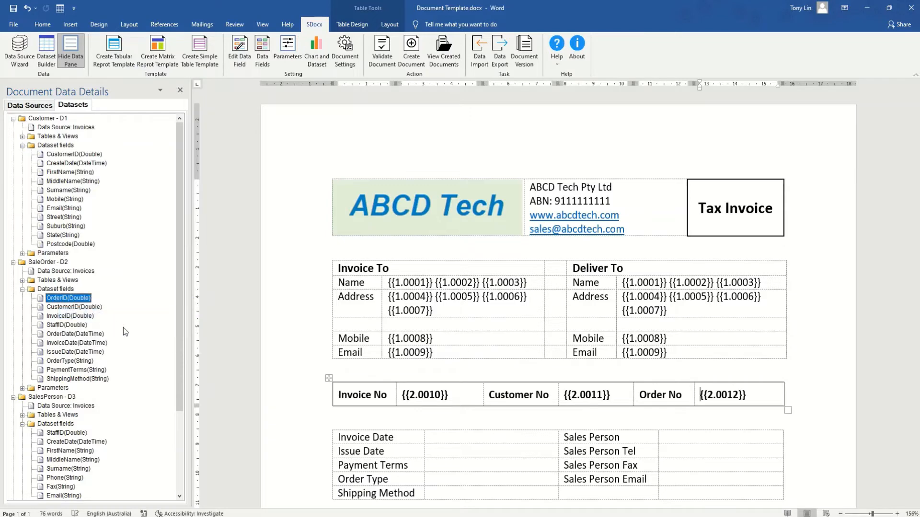
{"action": "scroll", "coordinate": [418, 426], "scroll_direction": "down", "scroll_amount": 3}
Insert the SaleOrder InvoiceDate and IssueDate fields into the Invoice Date and Issue Date cells.
{"action": "left_click", "coordinate": [432, 329]}
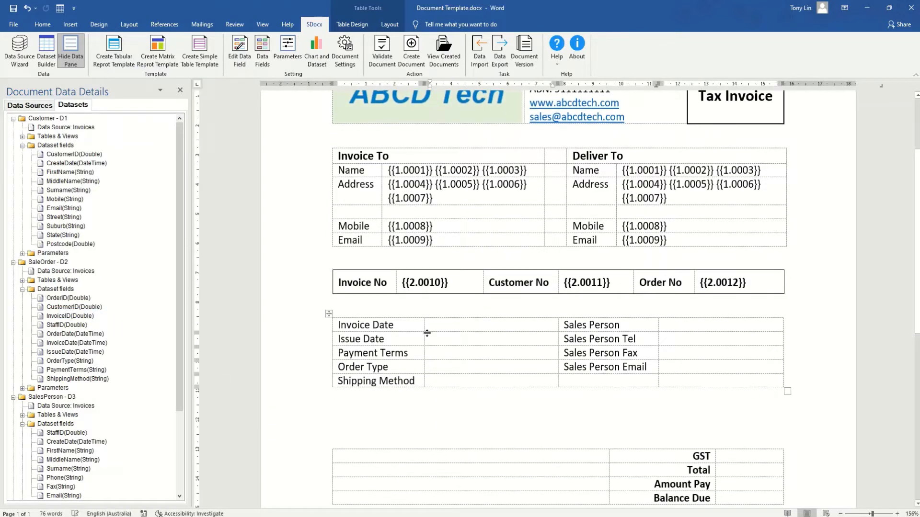
{"action": "scroll", "coordinate": [80, 336], "scroll_direction": "down", "scroll_amount": 1}
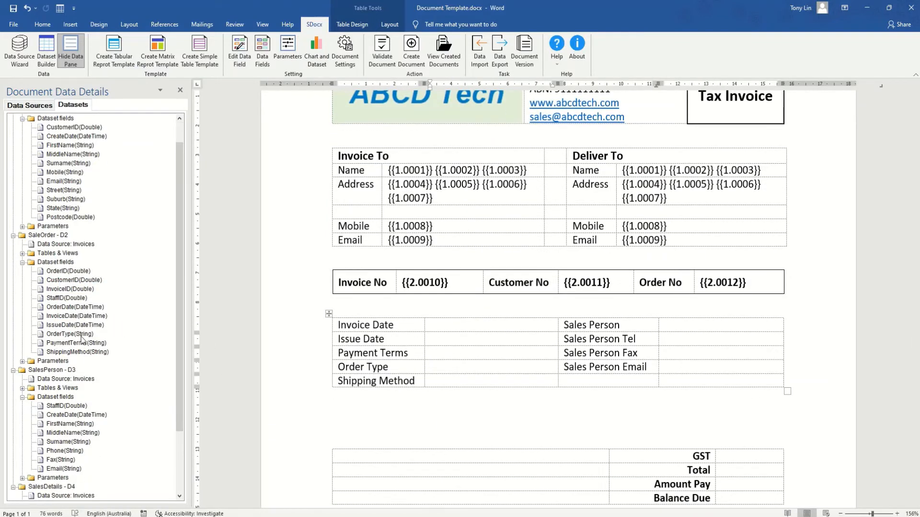
{"action": "left_click", "coordinate": [61, 317]}
{"action": "right_click", "coordinate": [63, 317]}
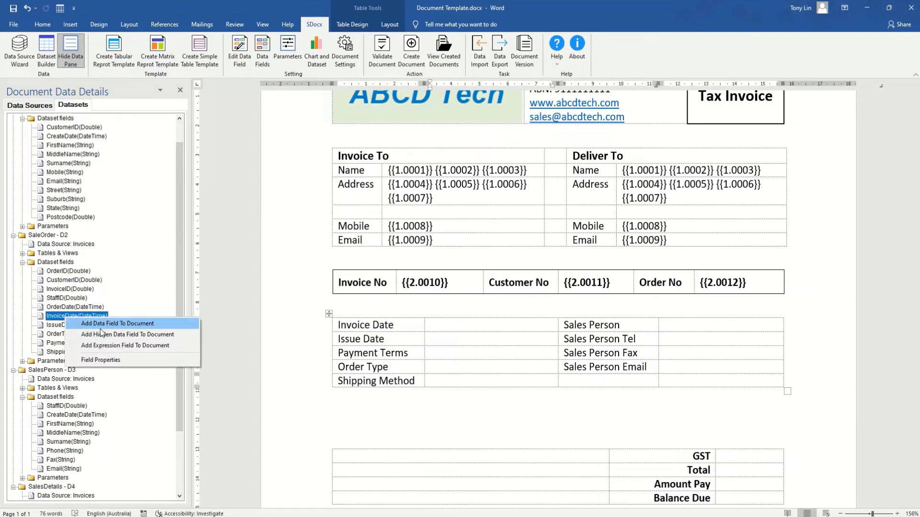
{"action": "left_click", "coordinate": [103, 334]}
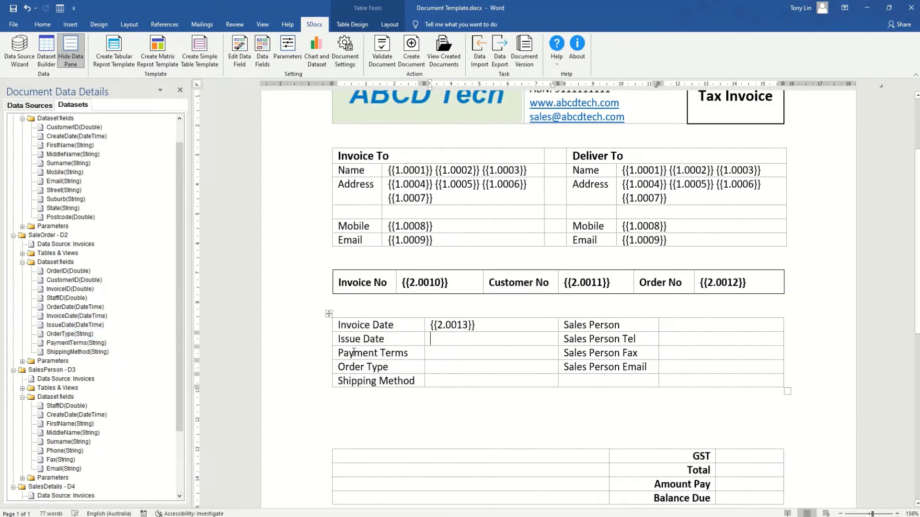
{"action": "right_click", "coordinate": [63, 327]}
{"action": "left_click", "coordinate": [110, 344]}
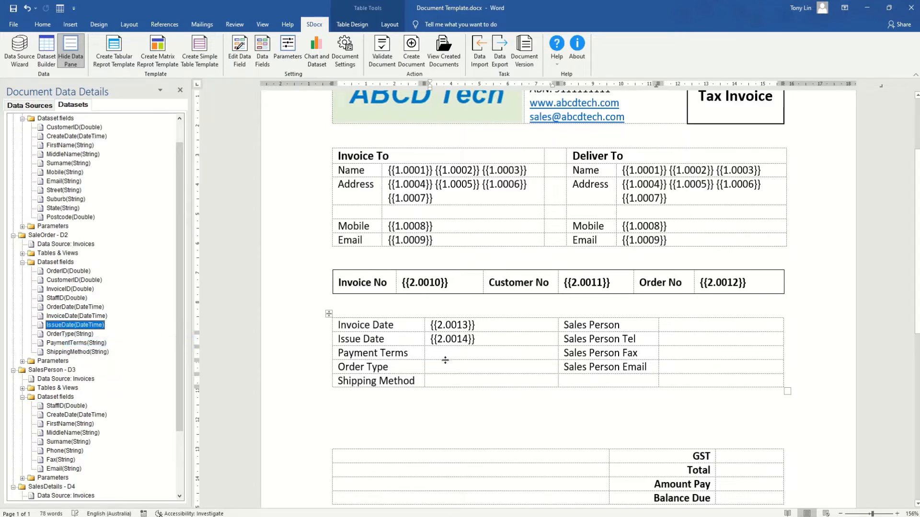
Add PaymentTerms, OrderType and a hidden ShippingMethod field to their matching cells.
{"action": "left_click", "coordinate": [441, 356]}
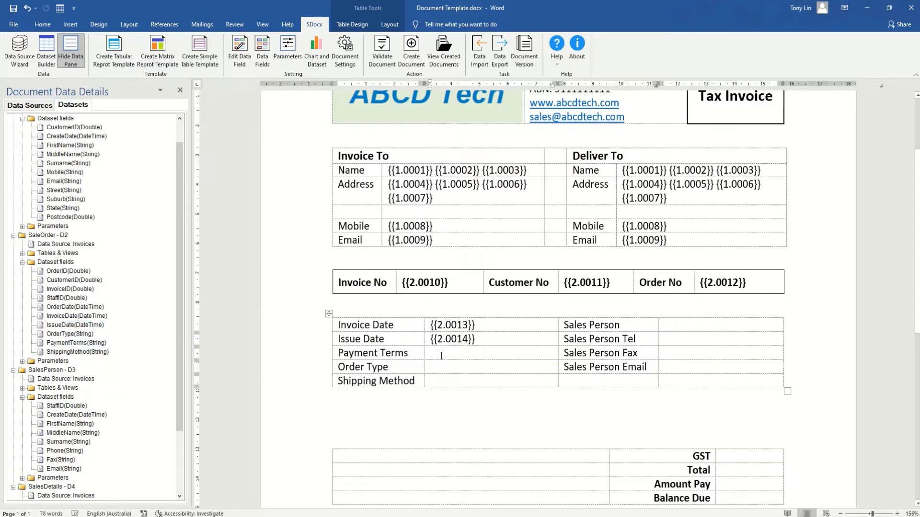
{"action": "right_click", "coordinate": [65, 343]}
{"action": "left_click", "coordinate": [100, 361]}
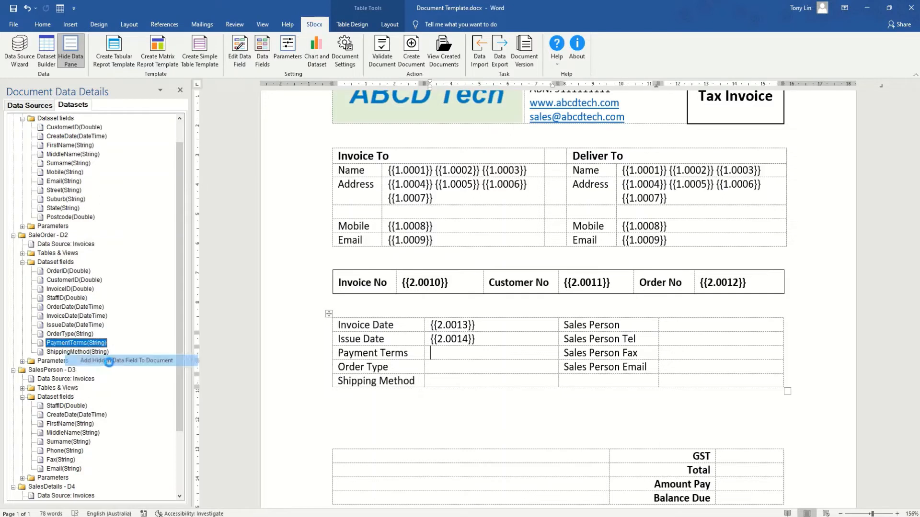
{"action": "right_click", "coordinate": [76, 334]}
{"action": "left_click", "coordinate": [99, 352]}
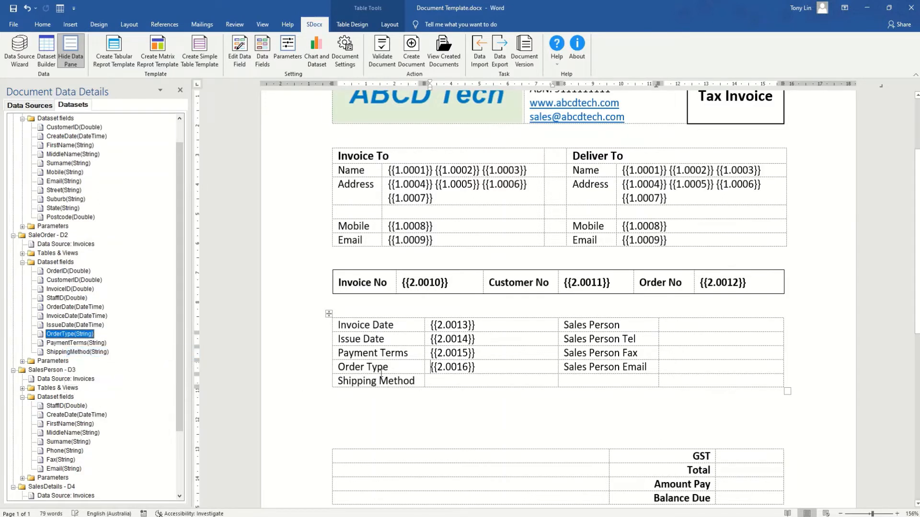
{"action": "left_click", "coordinate": [433, 378]}
{"action": "right_click", "coordinate": [72, 352]}
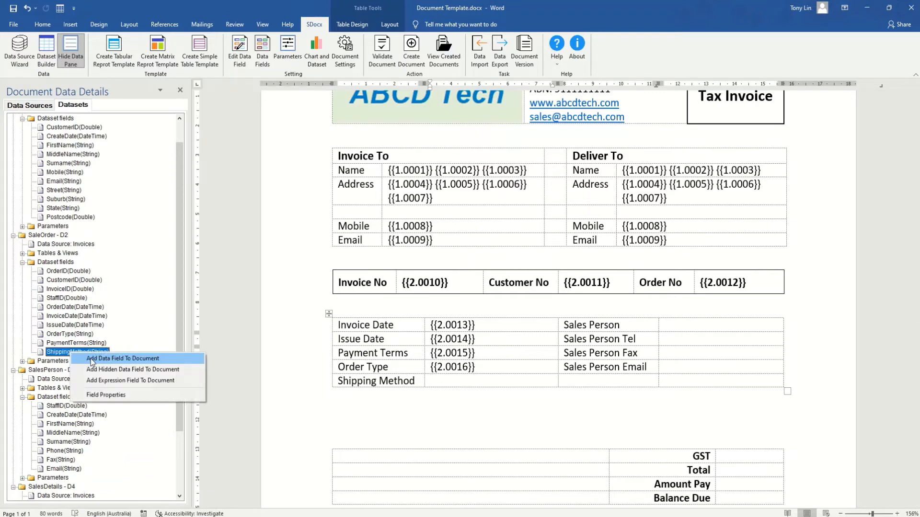
{"action": "left_click", "coordinate": [105, 370]}
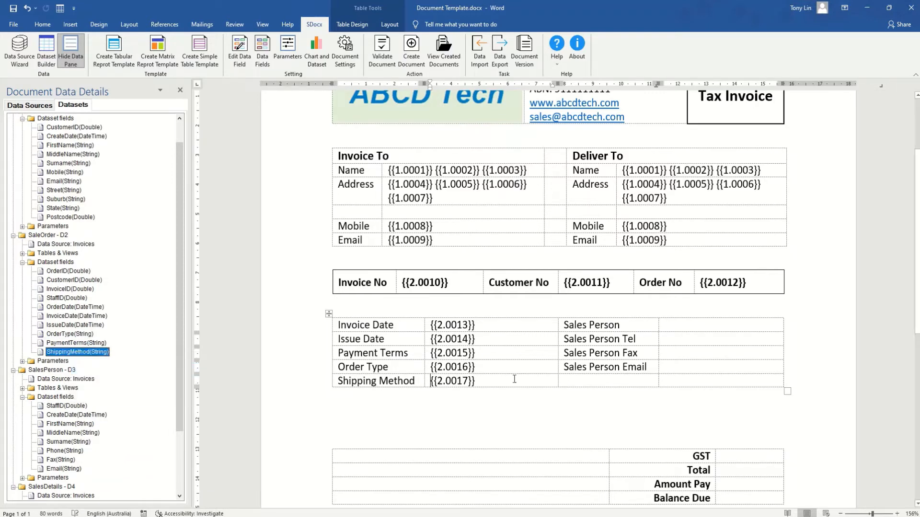
Insert SalesPerson FirstName, MiddleName and Surname as hidden fields in the Sales Person cell.
{"action": "left_click", "coordinate": [674, 327]}
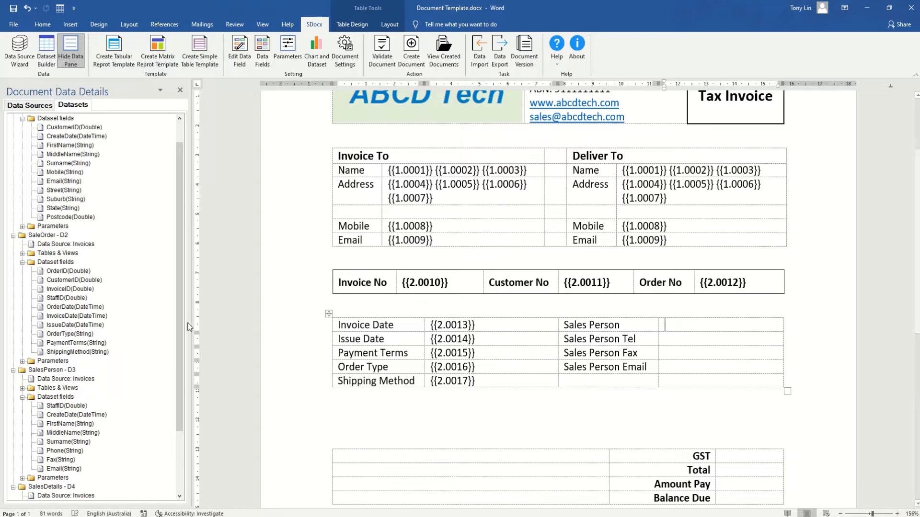
{"action": "left_click_drag", "start_coordinate": [180, 328], "coordinate": [182, 392]}
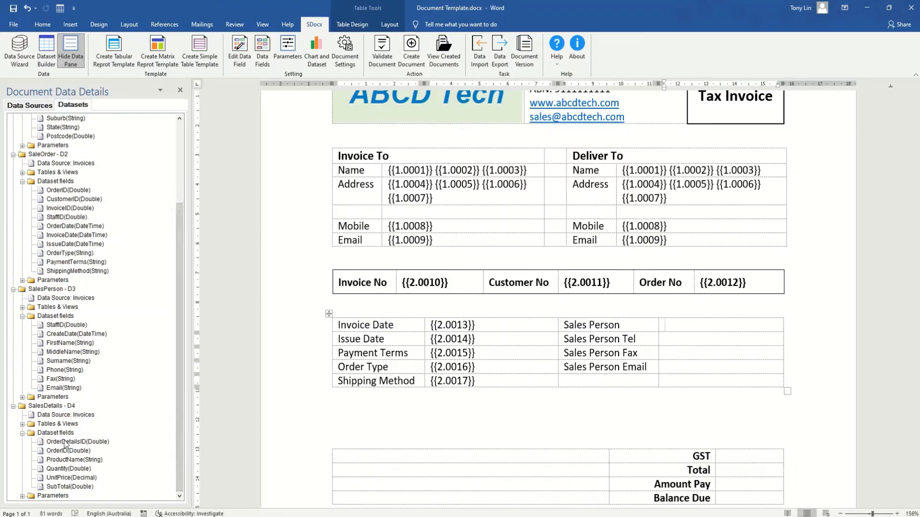
{"action": "right_click", "coordinate": [62, 343]}
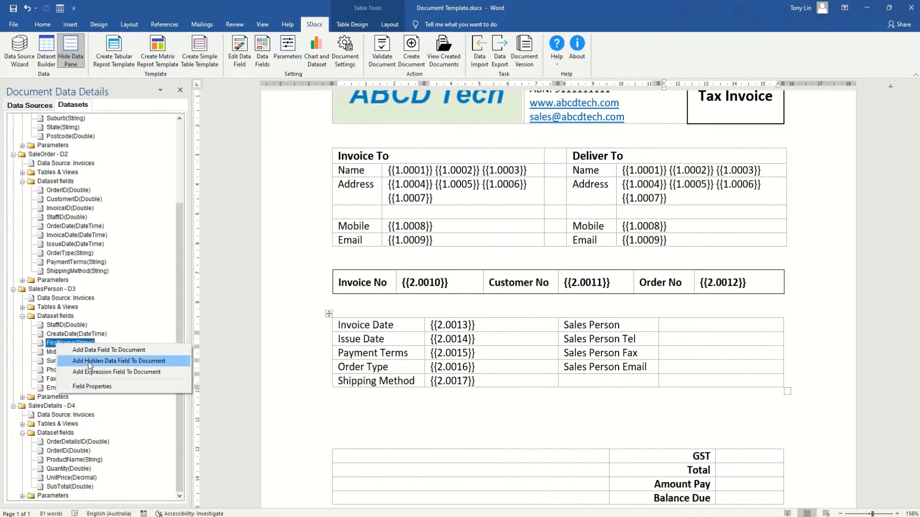
{"action": "left_click", "coordinate": [88, 362]}
{"action": "left_click", "coordinate": [724, 330]}
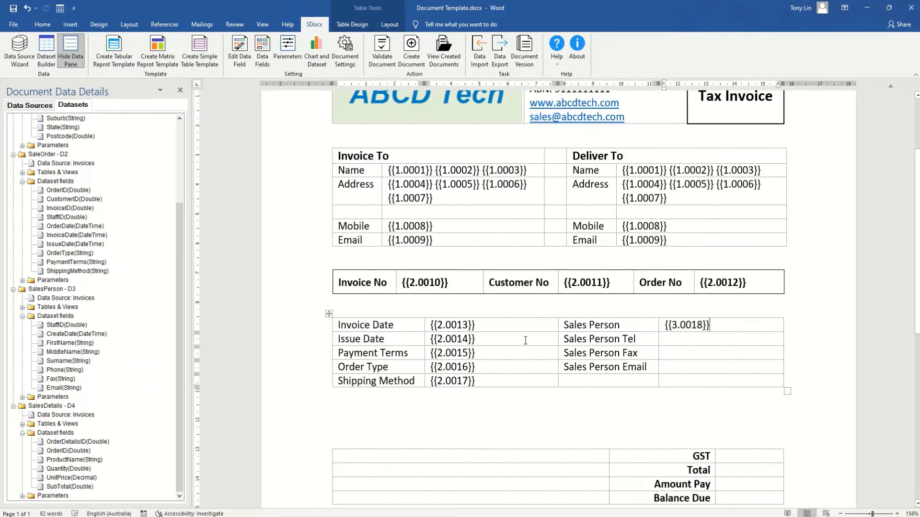
{"action": "right_click", "coordinate": [56, 353]}
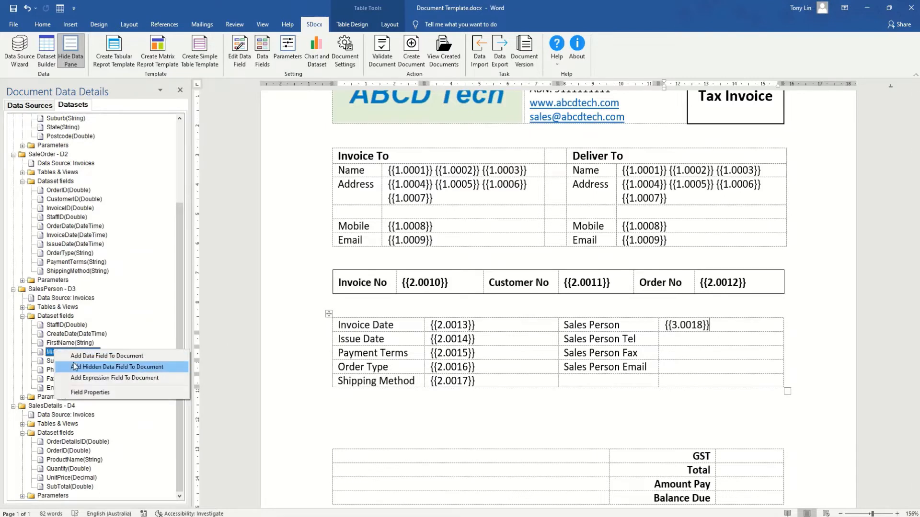
{"action": "left_click", "coordinate": [85, 367]}
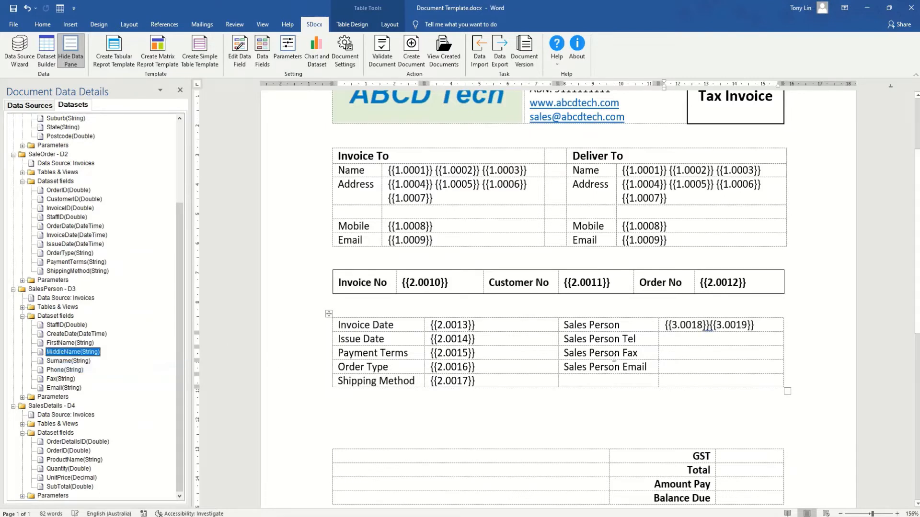
{"action": "left_click", "coordinate": [762, 326]}
{"action": "right_click", "coordinate": [59, 362]}
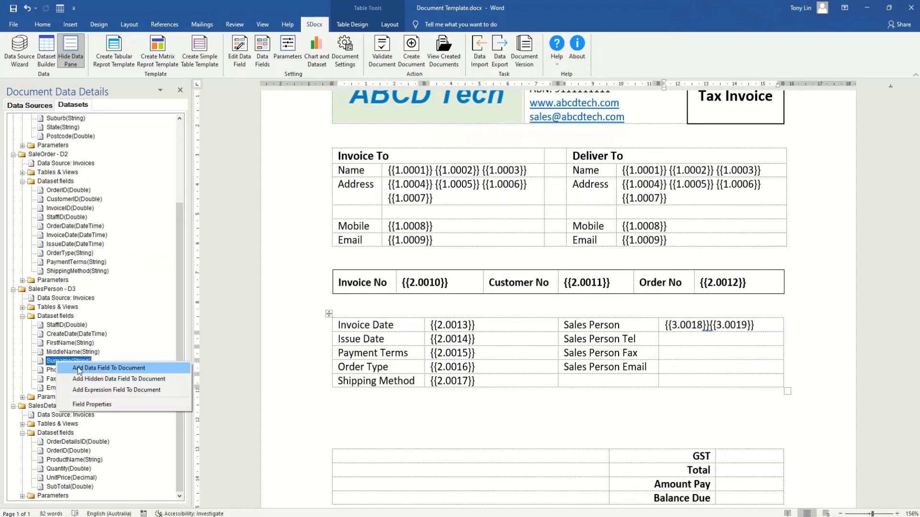
{"action": "left_click", "coordinate": [88, 379]}
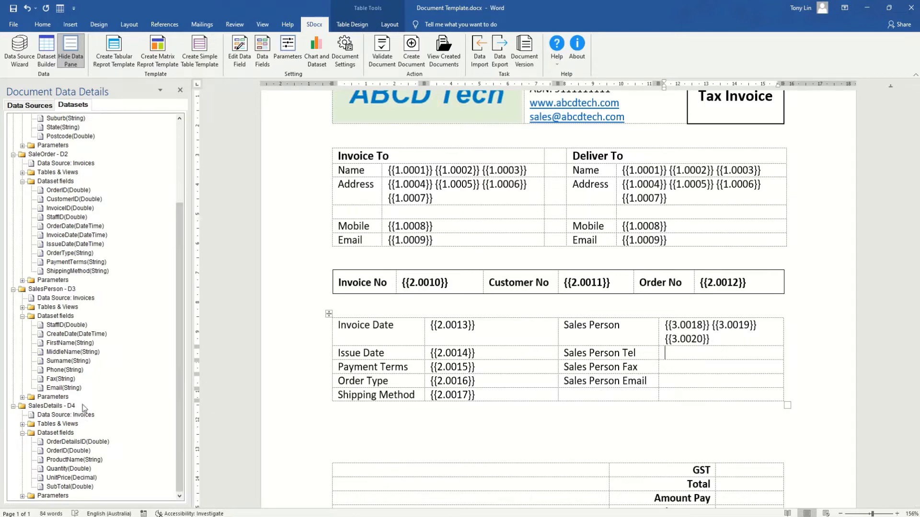
Add the SalesPerson Phone, Fax and Email fields to the Tel, Fax and Email cells.
{"action": "right_click", "coordinate": [60, 370]}
{"action": "left_click", "coordinate": [101, 390]}
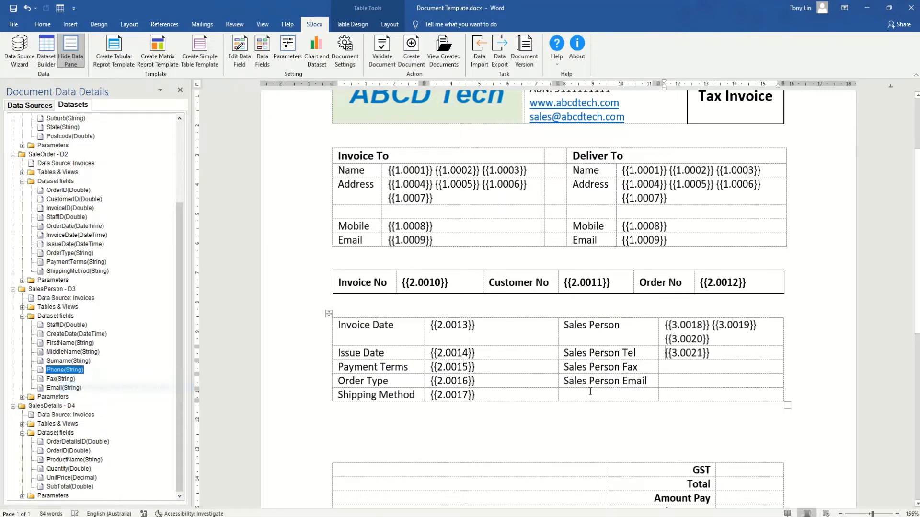
{"action": "left_click", "coordinate": [665, 369]}
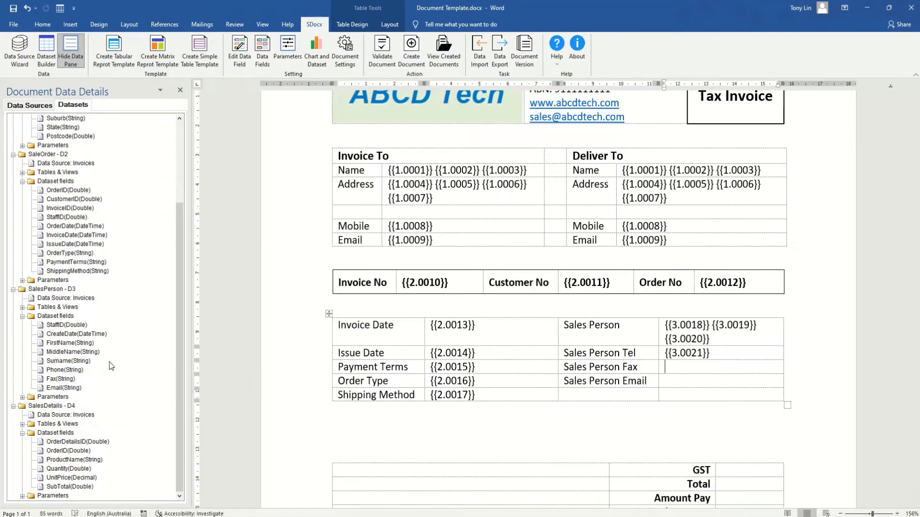
{"action": "left_click", "coordinate": [61, 379]}
{"action": "right_click", "coordinate": [62, 379]}
{"action": "left_click", "coordinate": [98, 397]}
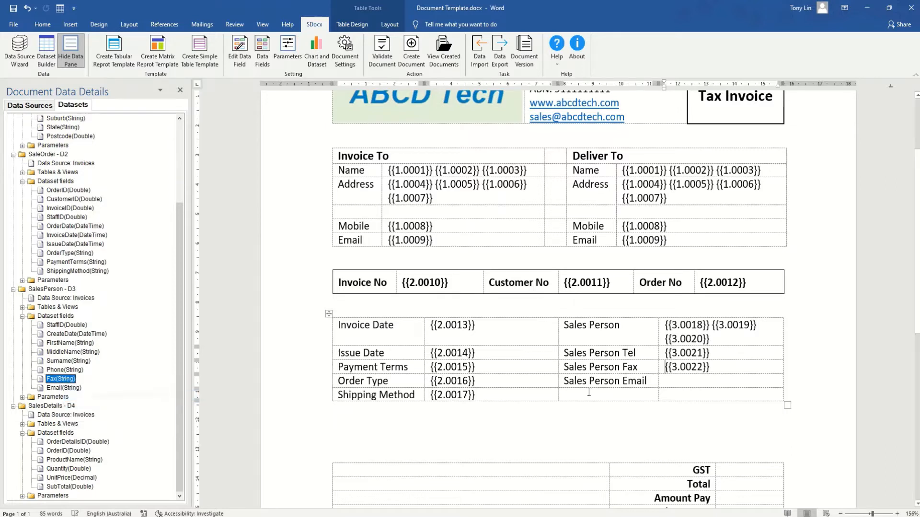
{"action": "left_click", "coordinate": [681, 383]}
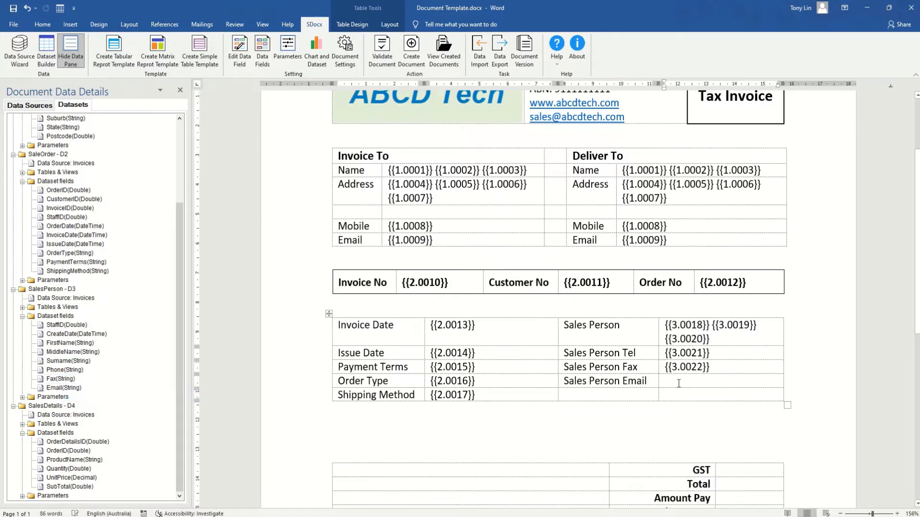
{"action": "left_click", "coordinate": [65, 388]}
{"action": "right_click", "coordinate": [65, 389]}
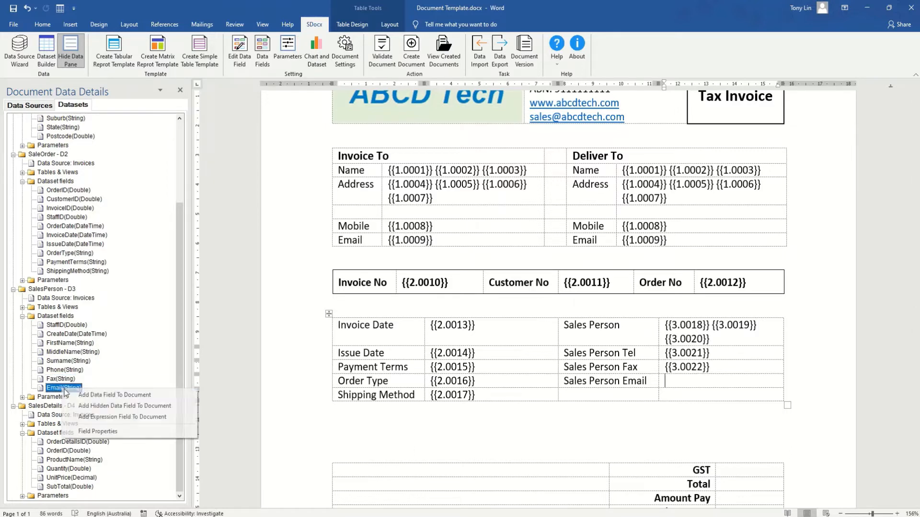
{"action": "left_click", "coordinate": [101, 407]}
{"action": "left_click", "coordinate": [365, 425]}
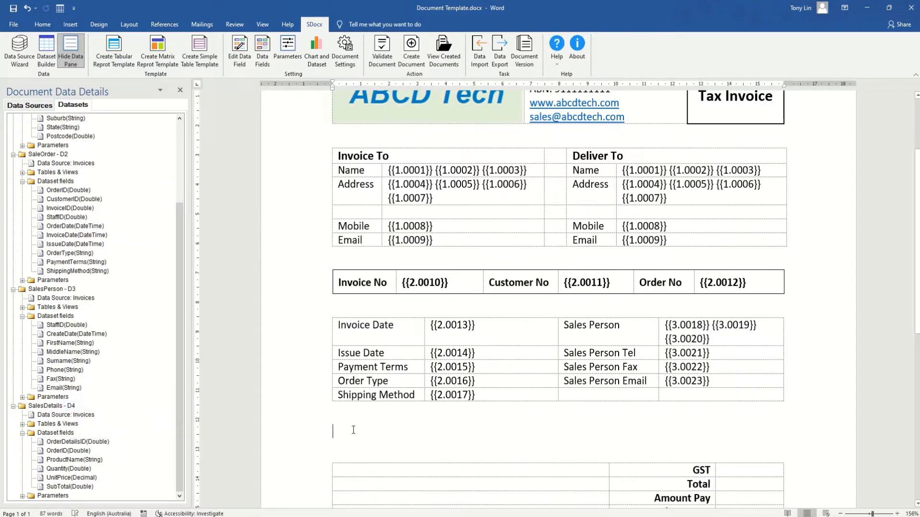
Start a Sales Details tabular template on the SalesDetails dataset with ProductName, Quantity and SubTotal.
{"action": "scroll", "coordinate": [364, 373], "scroll_direction": "down", "scroll_amount": 5}
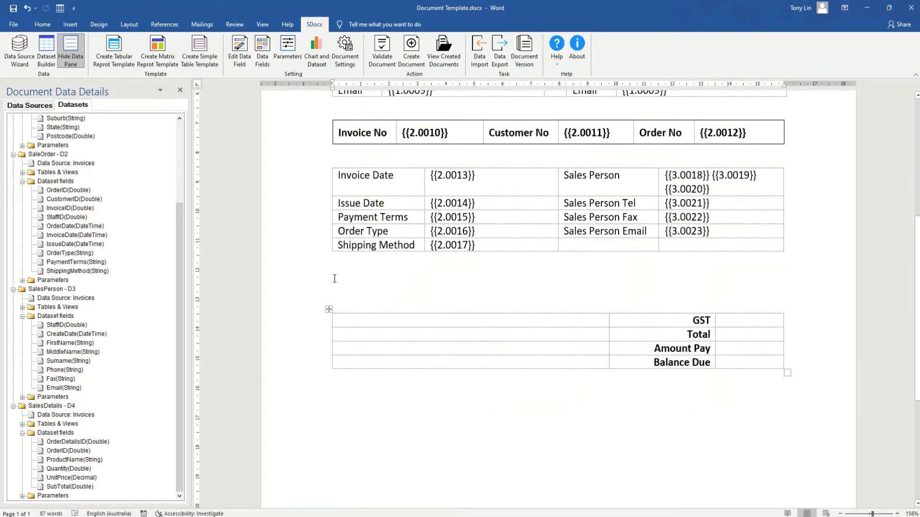
{"action": "left_click", "coordinate": [114, 53]}
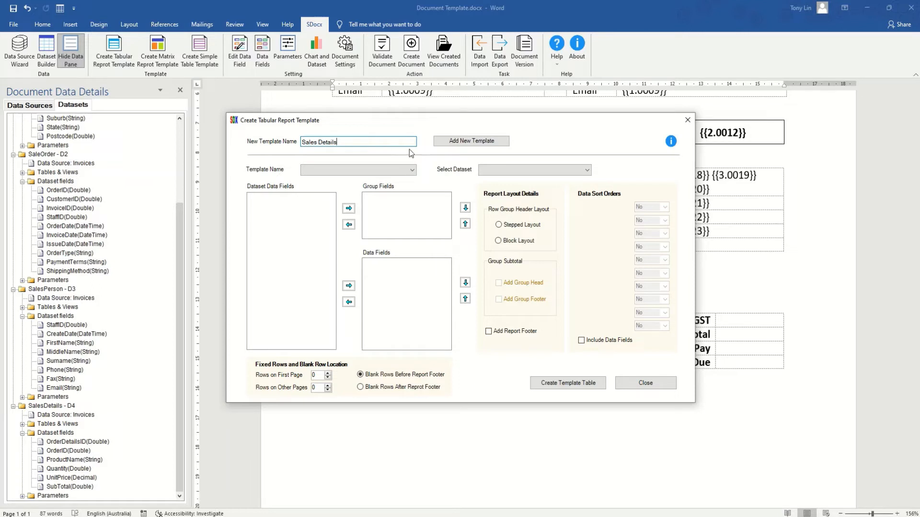
{"action": "left_click", "coordinate": [463, 146]}
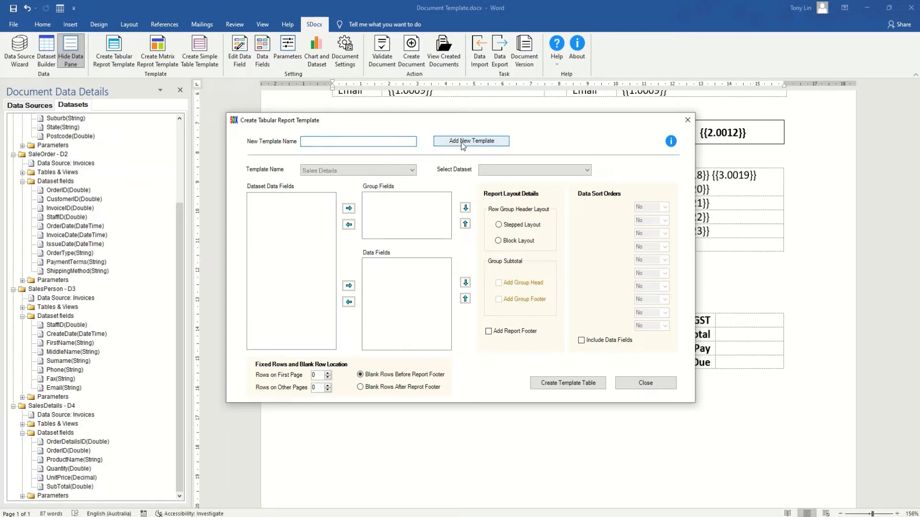
{"action": "left_click", "coordinate": [587, 171]}
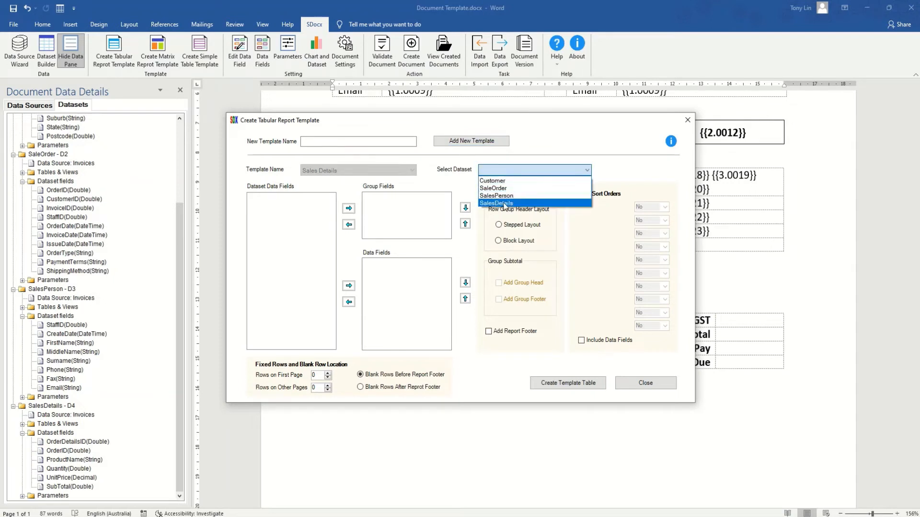
{"action": "left_click", "coordinate": [527, 198]}
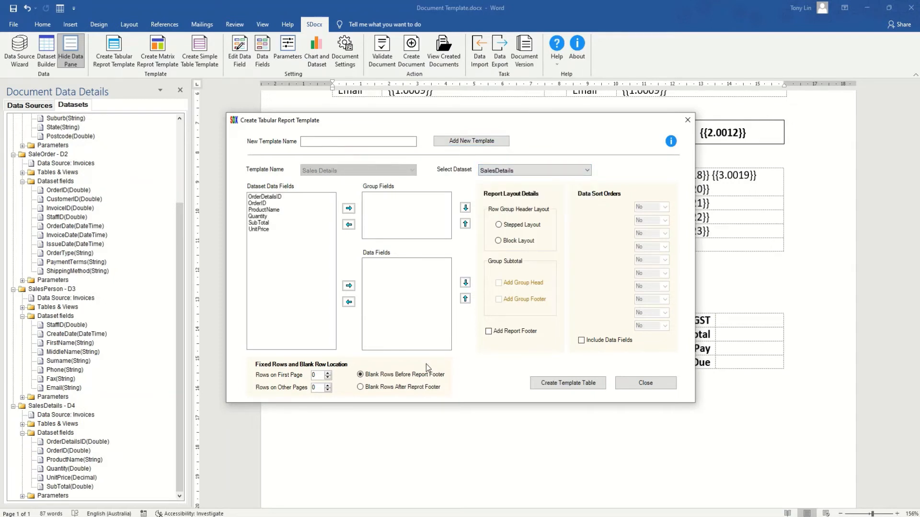
{"action": "left_click", "coordinate": [264, 211]}
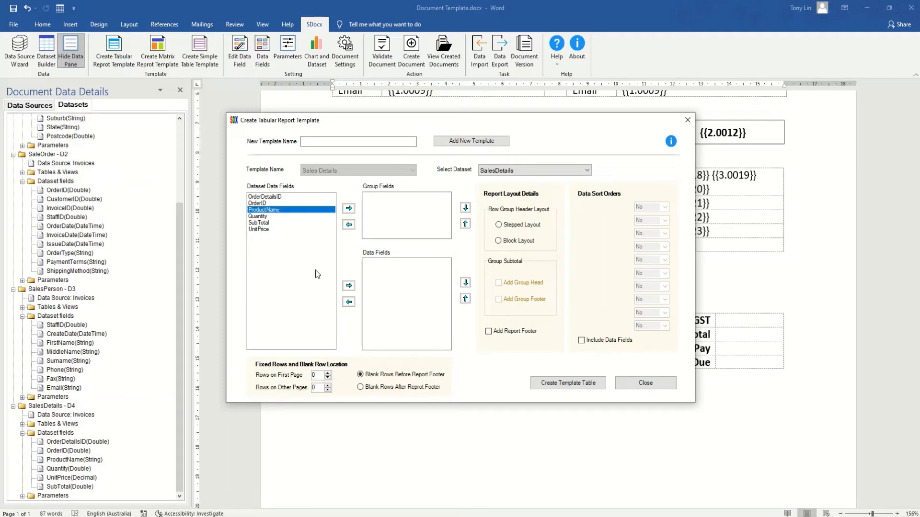
{"action": "left_click", "coordinate": [348, 286]}
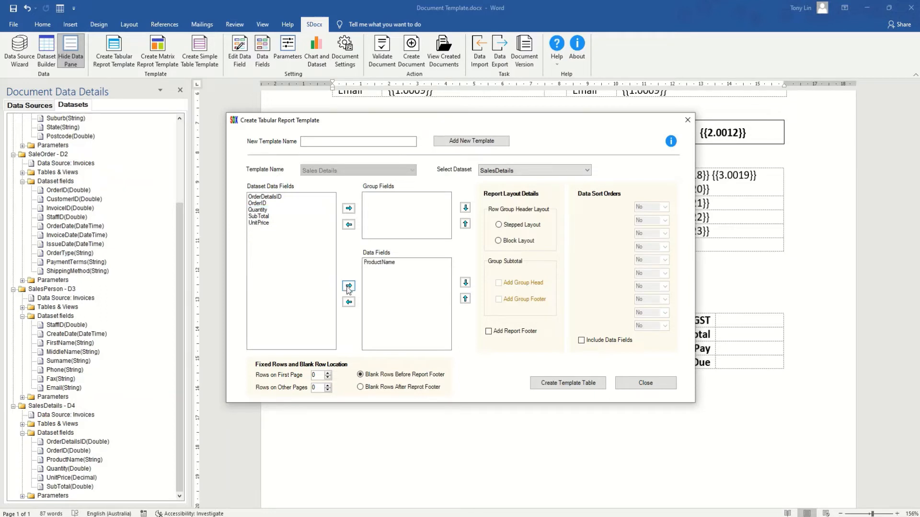
{"action": "left_click", "coordinate": [259, 210]}
{"action": "left_click", "coordinate": [348, 286]}
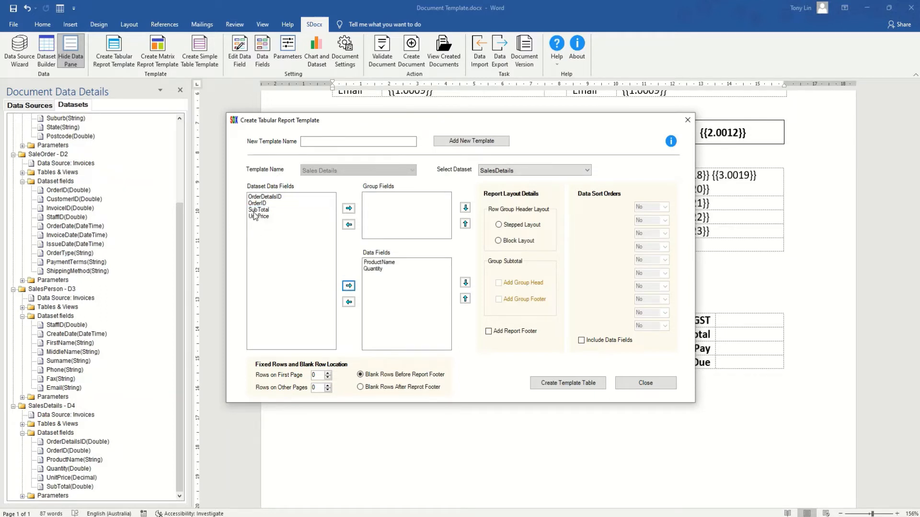
{"action": "left_click", "coordinate": [259, 210]}
{"action": "left_click", "coordinate": [348, 286]}
Choose Block Layout with a report footer, sort ProductName A to Z, and create the table.
{"action": "left_click", "coordinate": [503, 242]}
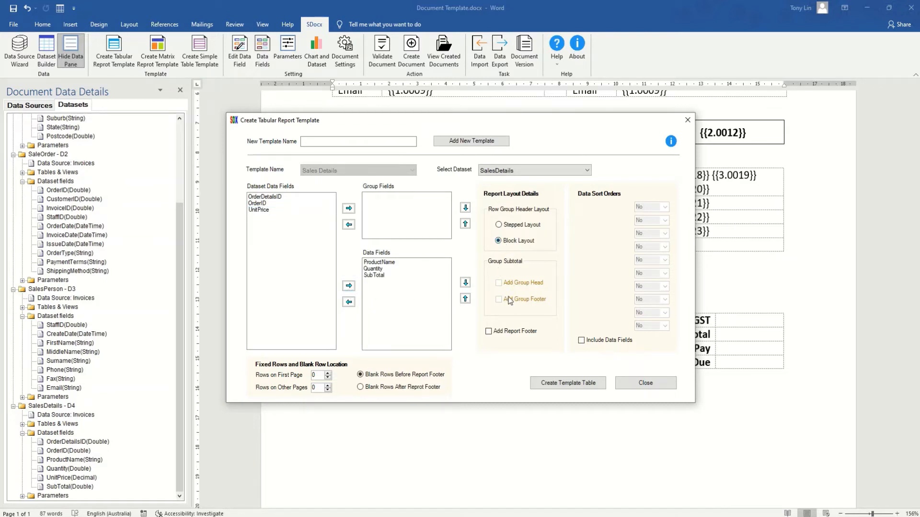
{"action": "left_click", "coordinate": [489, 332]}
{"action": "left_click", "coordinate": [582, 340]}
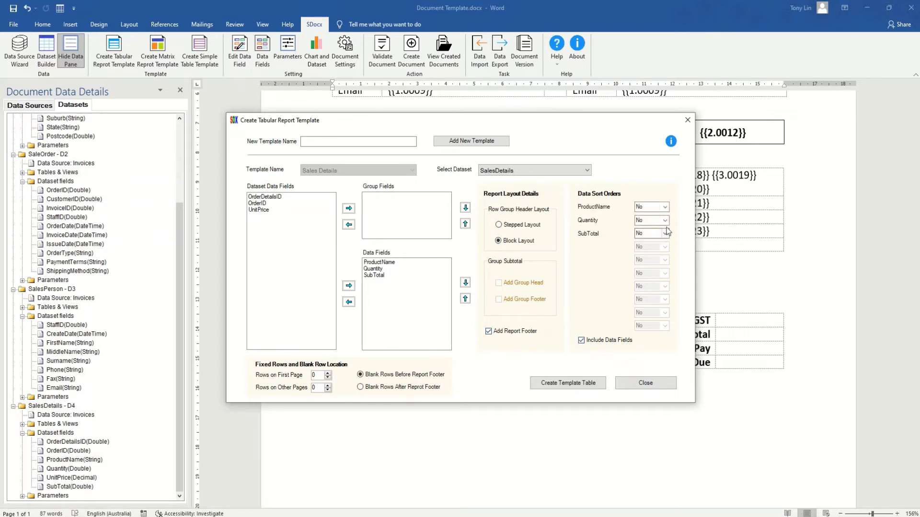
{"action": "left_click", "coordinate": [665, 207]}
{"action": "left_click", "coordinate": [660, 216]}
{"action": "left_click", "coordinate": [550, 383]}
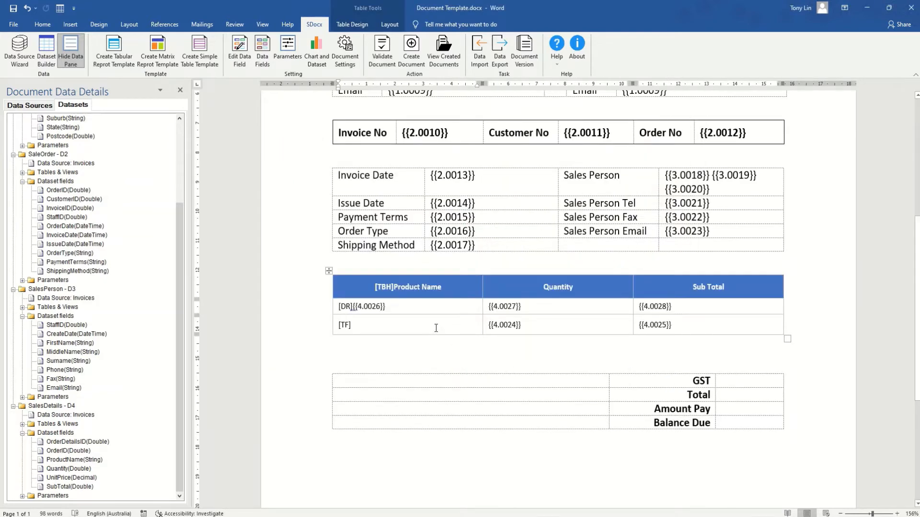
Set the SalesDetails table text to 11 pt and select the Quantity placeholder {{4.0024}}.
{"action": "left_click", "coordinate": [329, 271]}
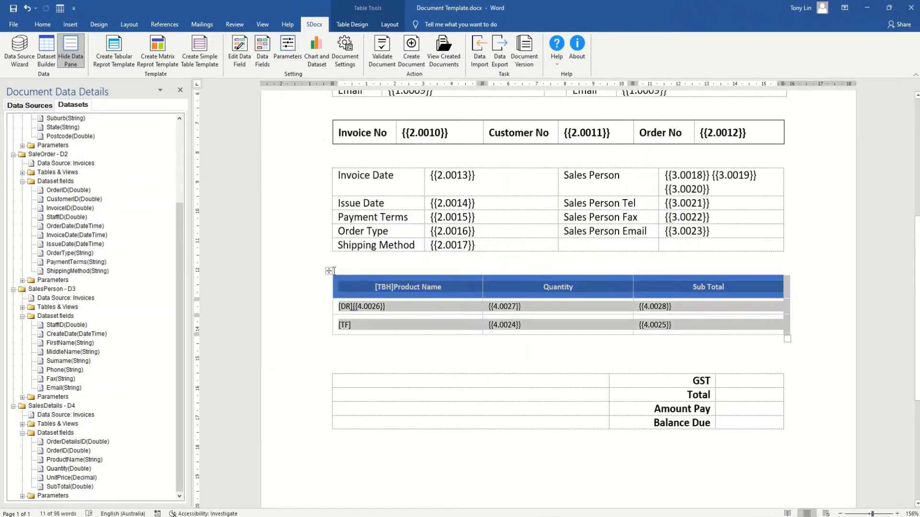
{"action": "left_click", "coordinate": [41, 25]}
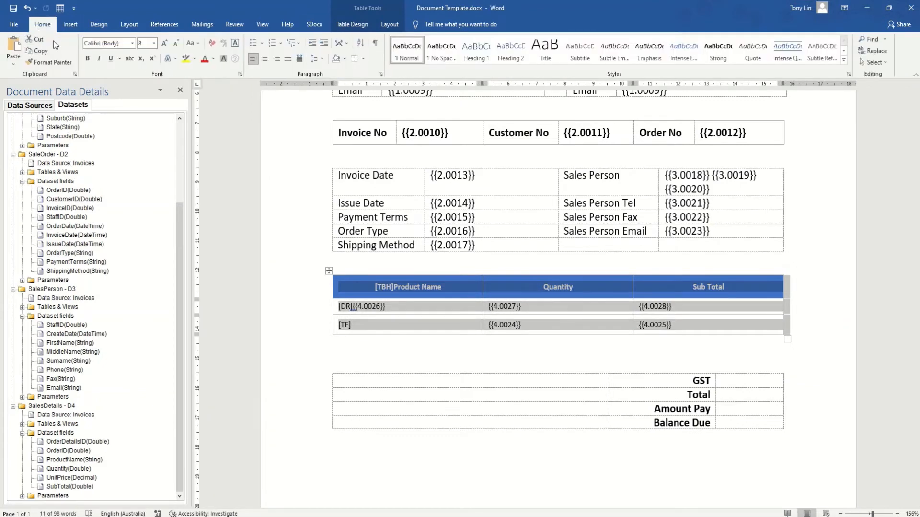
{"action": "left_click", "coordinate": [153, 43]}
{"action": "left_click", "coordinate": [142, 83]}
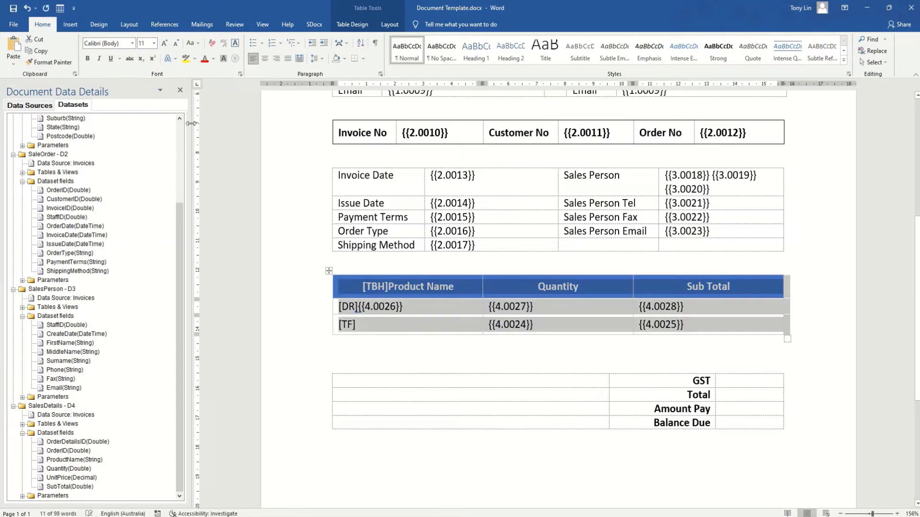
{"action": "left_click", "coordinate": [468, 330]}
{"action": "left_click_drag", "start_coordinate": [541, 324], "coordinate": [486, 324]}
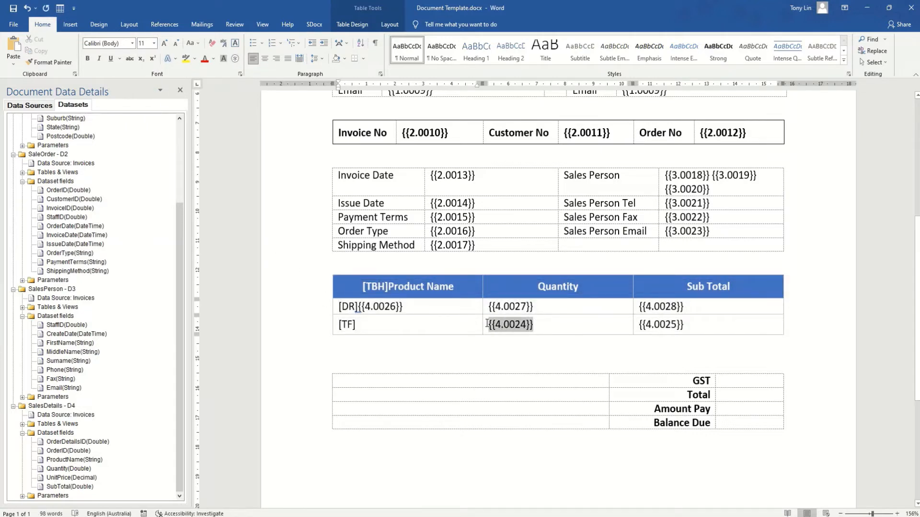
{"action": "left_click", "coordinate": [314, 24]}
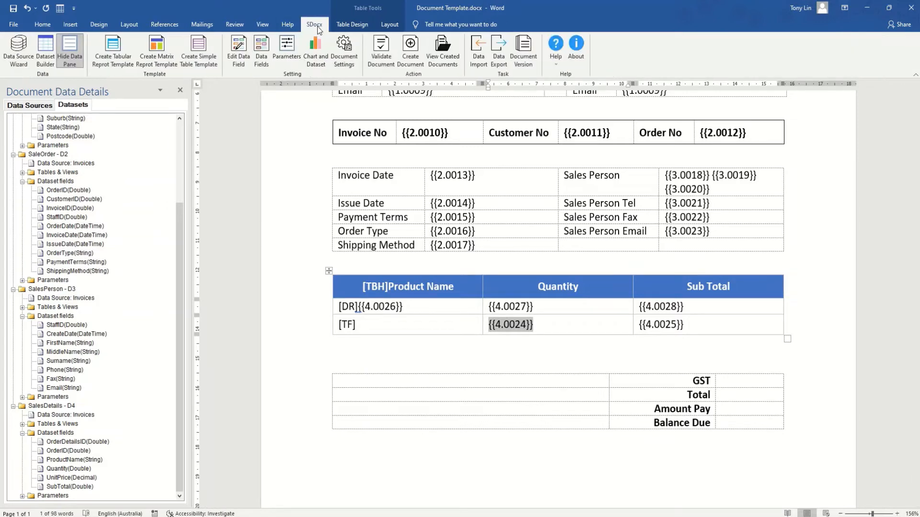
Delete field 0024 (SalesDetails Quantity) from the Data Fields list, refresh it, and close it.
{"action": "left_click", "coordinate": [258, 54]}
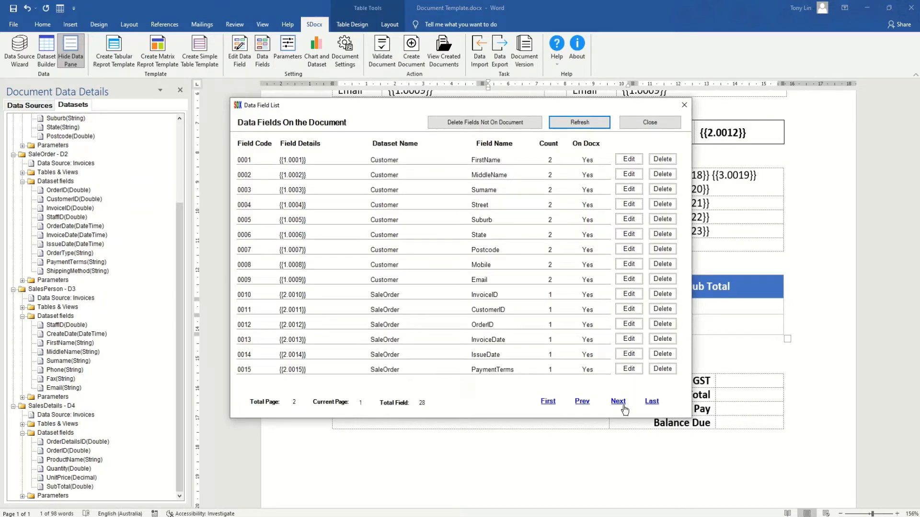
{"action": "left_click", "coordinate": [624, 407]}
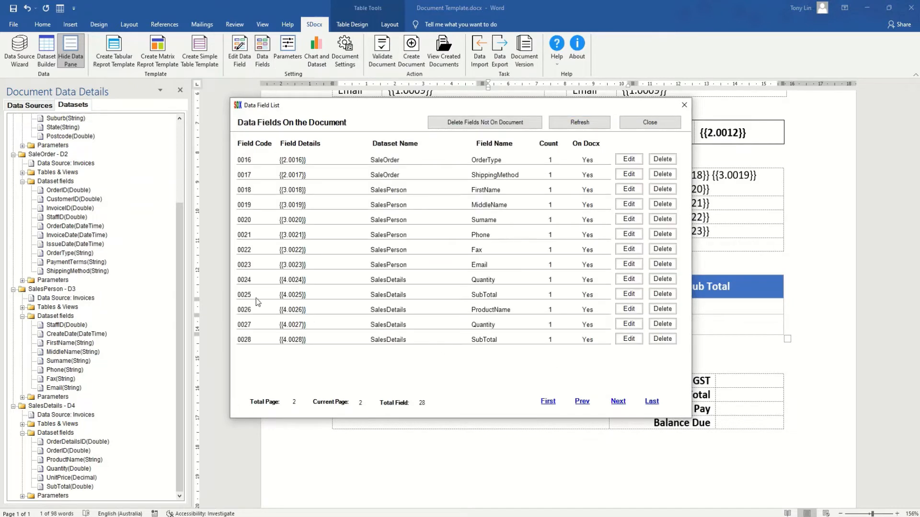
{"action": "left_click", "coordinate": [656, 281]}
{"action": "left_click", "coordinate": [477, 300]}
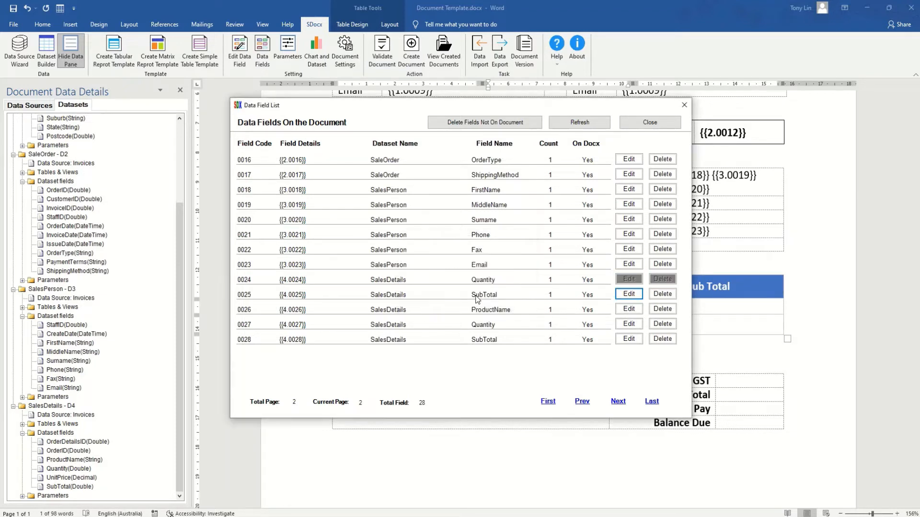
{"action": "left_click", "coordinate": [579, 126]}
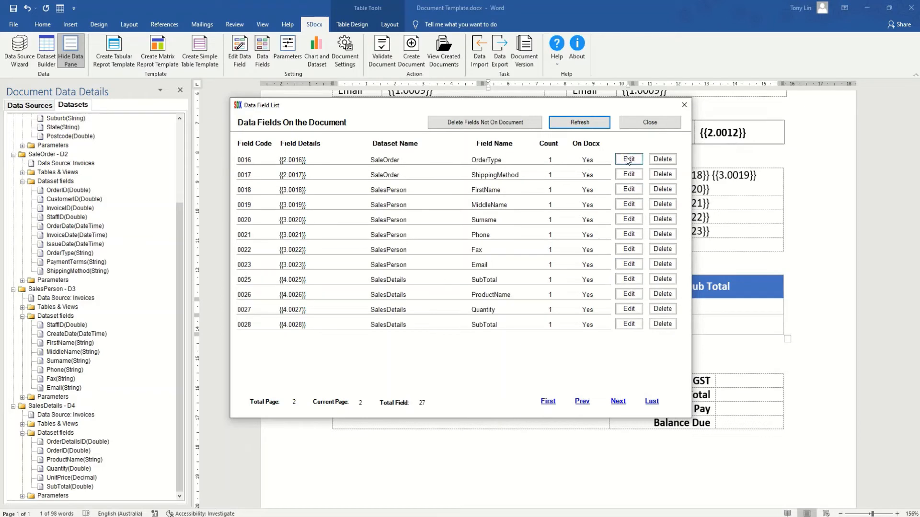
{"action": "left_click", "coordinate": [642, 124]}
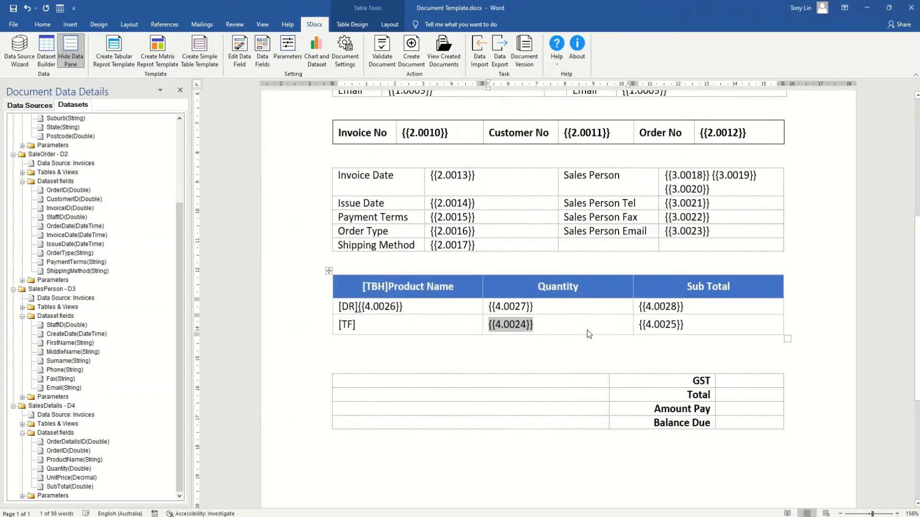
Replace {{4.0024}} with bold, right-aligned 'Product Total' text.
{"action": "key", "text": "Delete"}
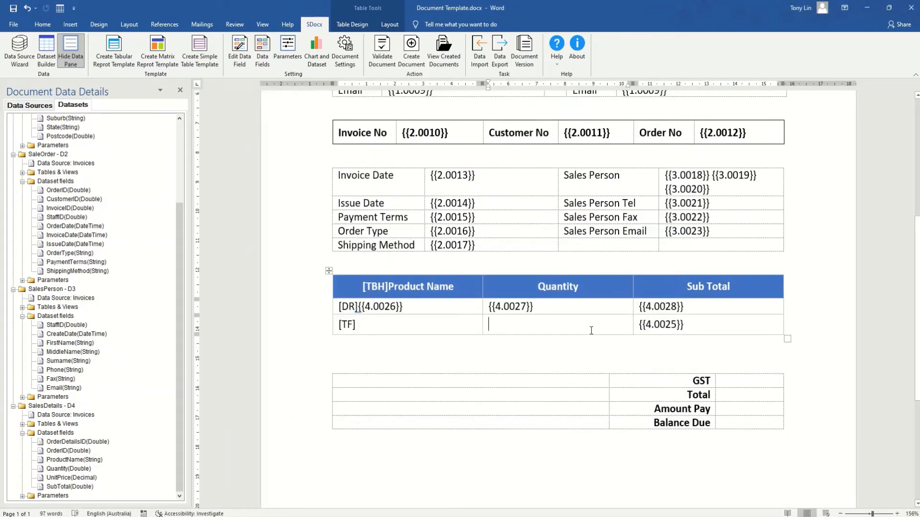
{"action": "type", "text": "Pro"}
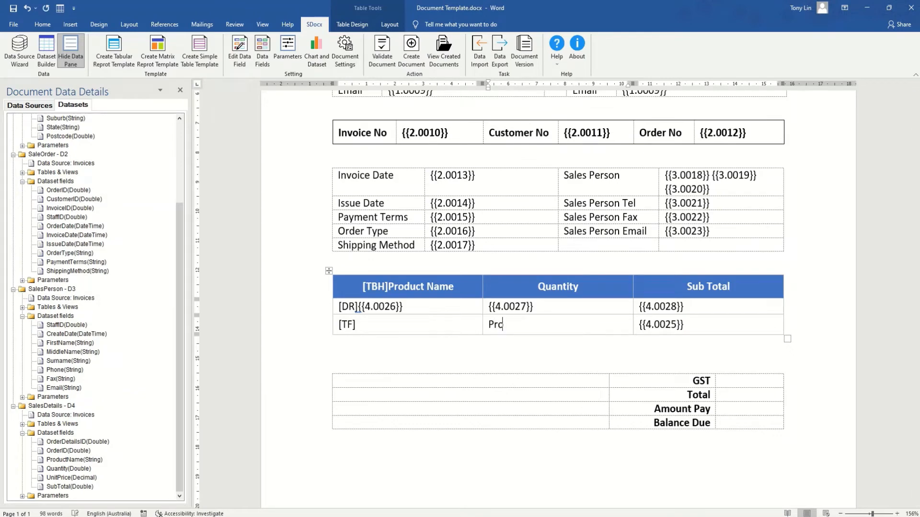
{"action": "type", "text": "duct Total"}
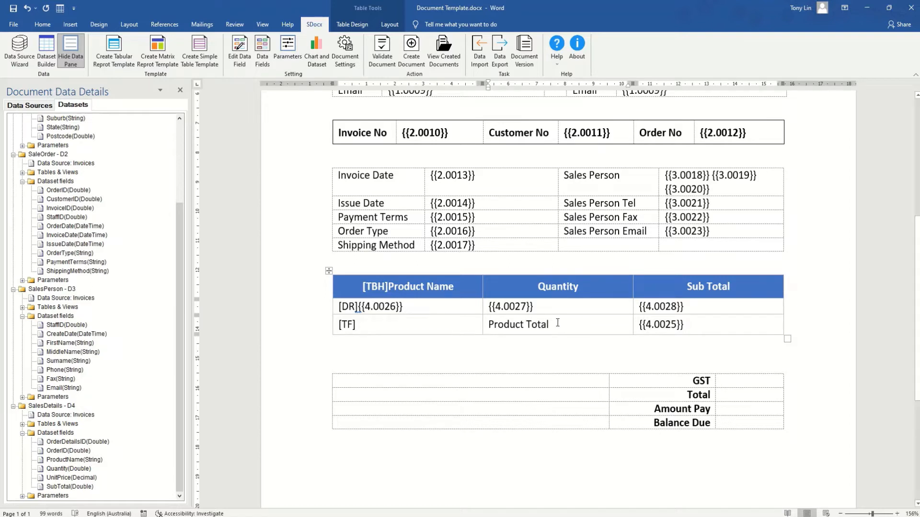
{"action": "left_click_drag", "start_coordinate": [550, 322], "coordinate": [488, 325]}
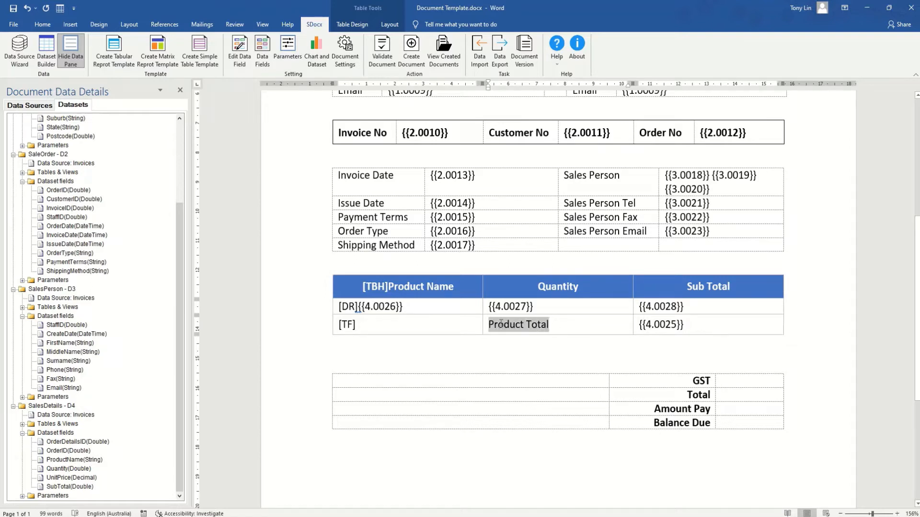
{"action": "left_click", "coordinate": [42, 25]}
{"action": "left_click", "coordinate": [87, 58]}
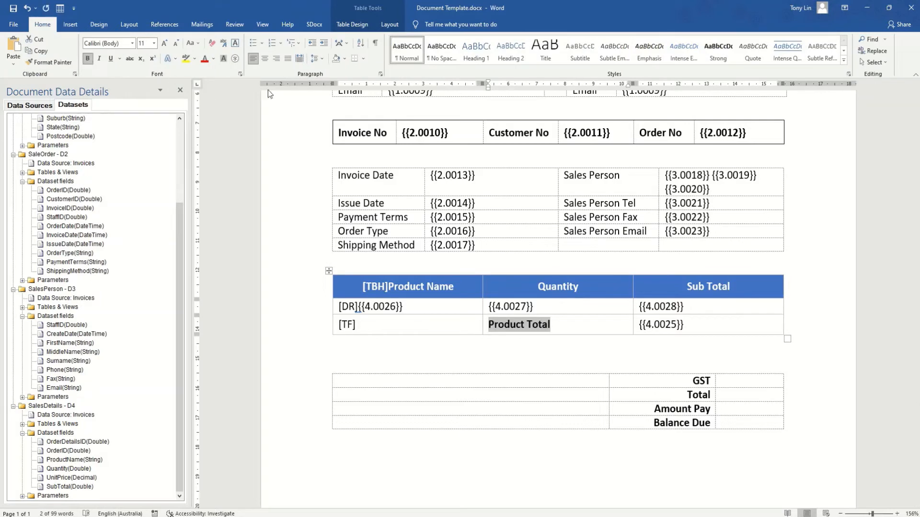
{"action": "left_click", "coordinate": [276, 58]}
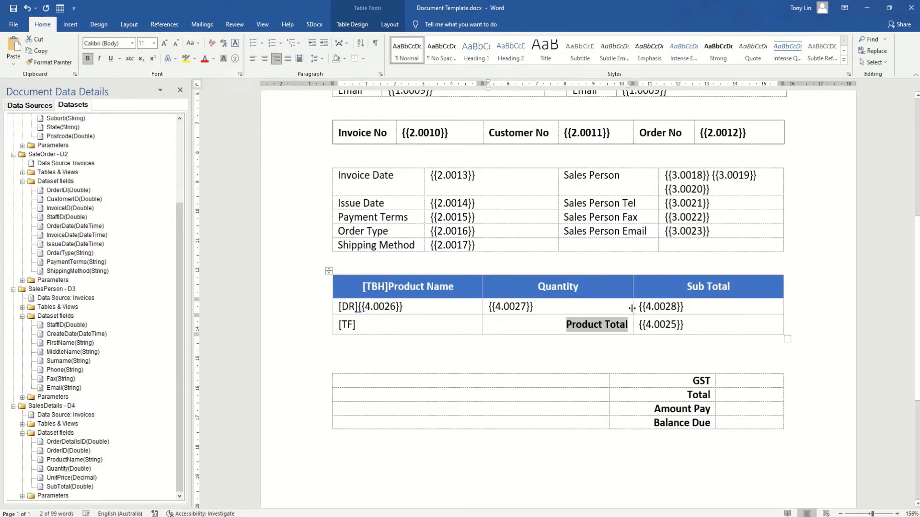
Widen the Product Name column and align the totals table's column divider to match.
{"action": "left_click_drag", "start_coordinate": [632, 308], "coordinate": [713, 314]}
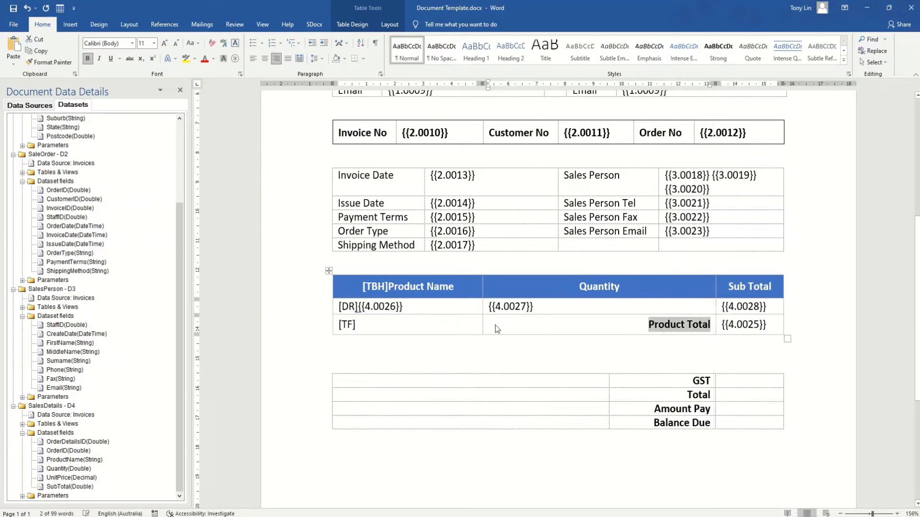
{"action": "left_click_drag", "start_coordinate": [482, 322], "coordinate": [632, 331]}
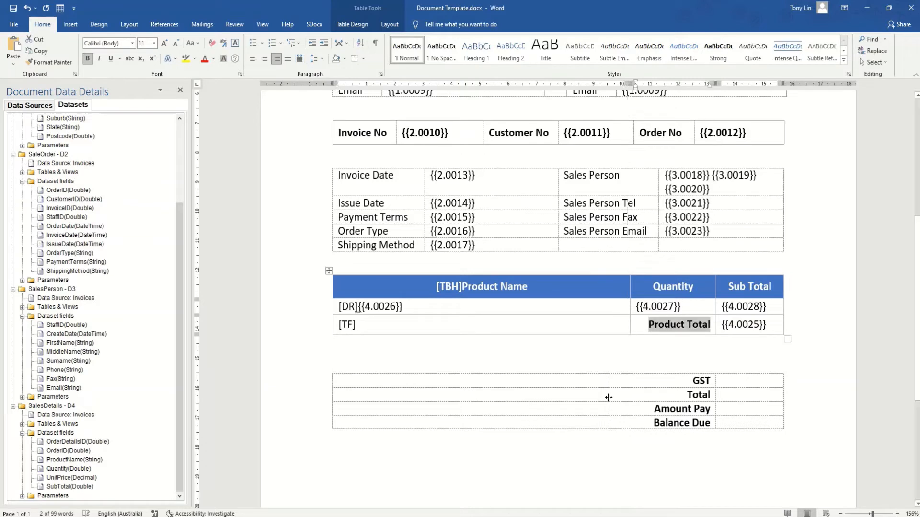
{"action": "left_click_drag", "start_coordinate": [609, 397], "coordinate": [630, 394]}
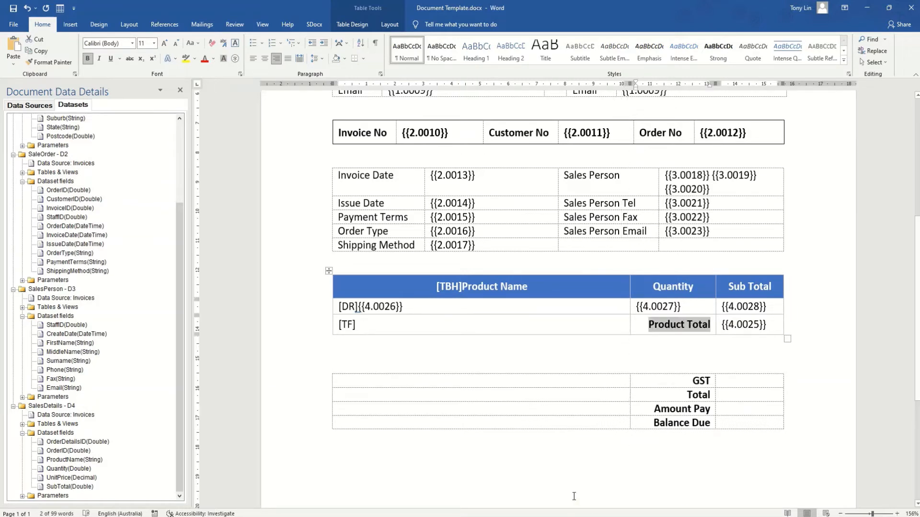
Add SubTotal expression fields to the GST, Total and Amount Pay value cells.
{"action": "left_click", "coordinate": [740, 382]}
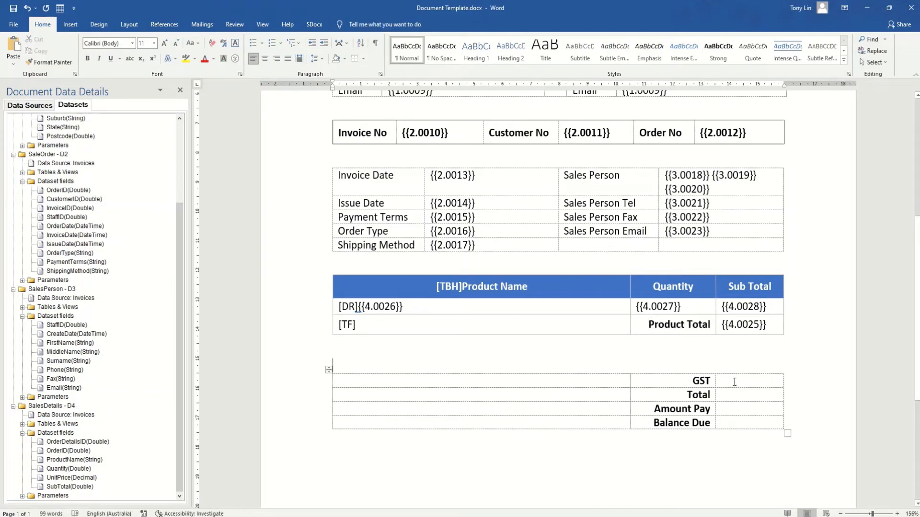
{"action": "right_click", "coordinate": [59, 487]}
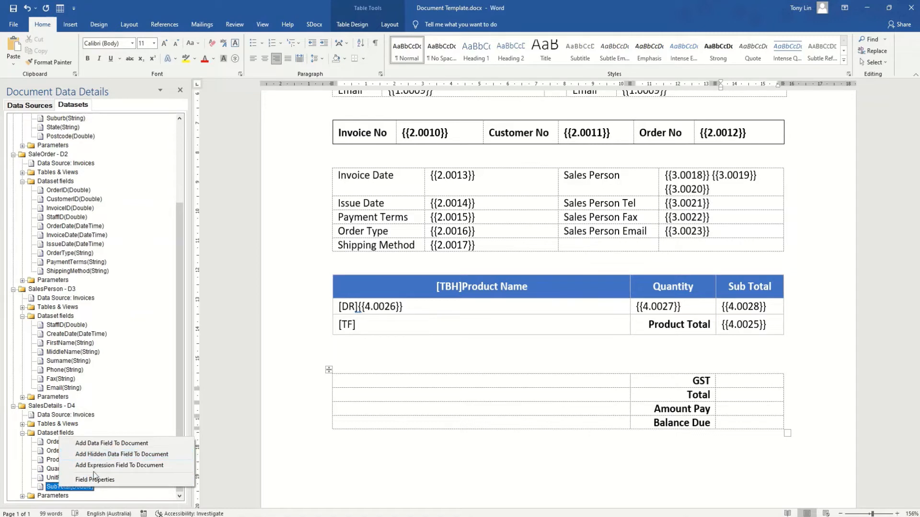
{"action": "left_click", "coordinate": [96, 467]}
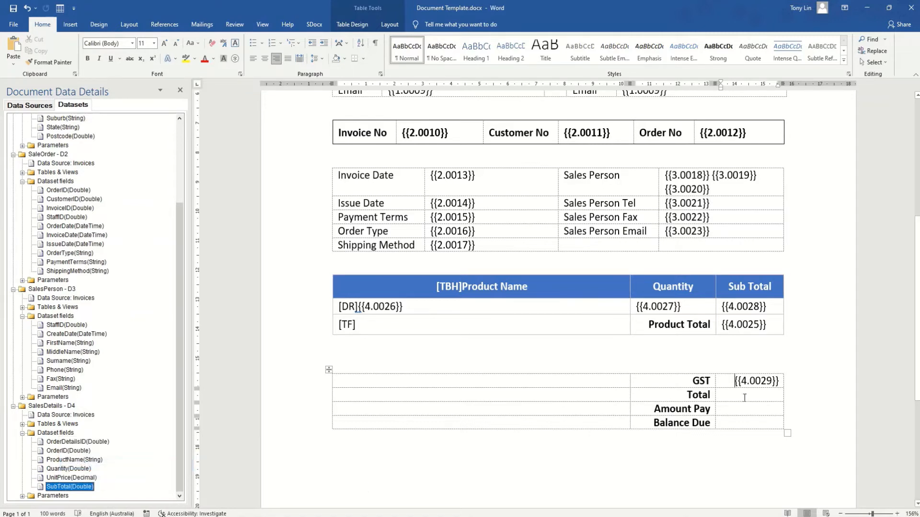
{"action": "key", "text": "Down"}
{"action": "right_click", "coordinate": [58, 487]}
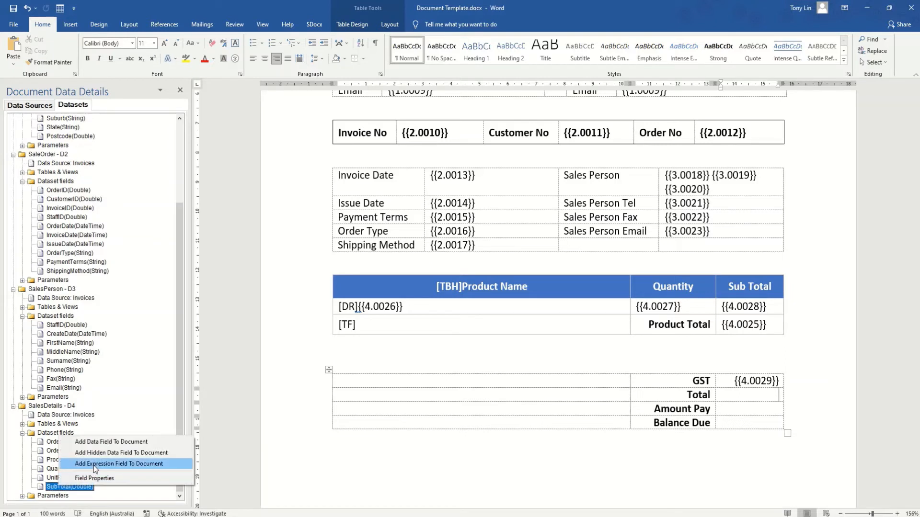
{"action": "left_click", "coordinate": [95, 467]}
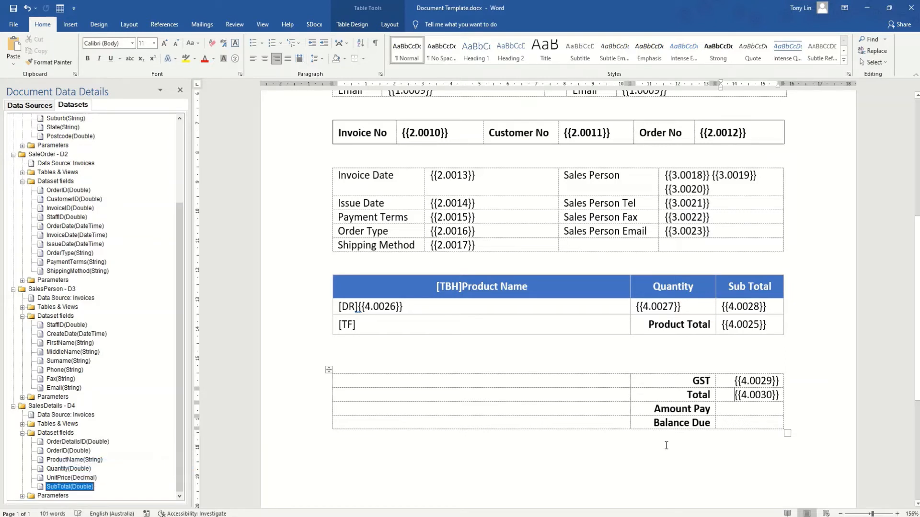
{"action": "key", "text": "Down"}
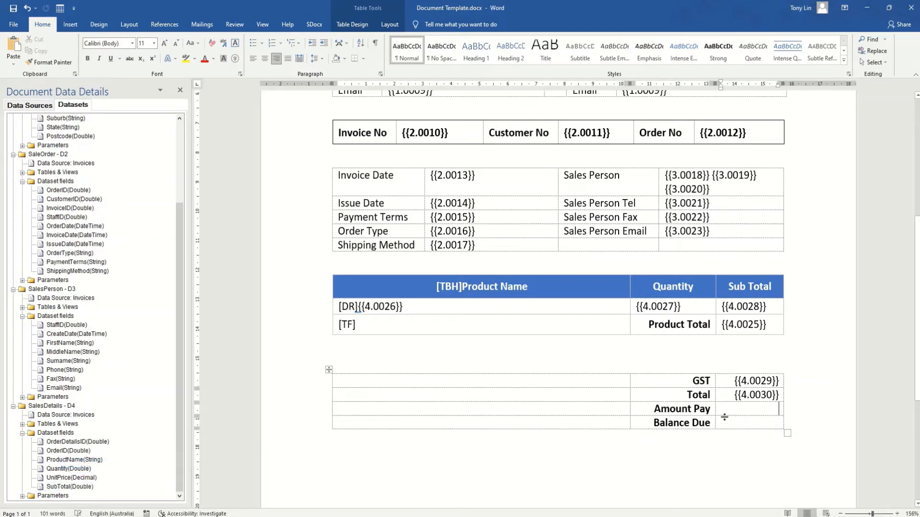
{"action": "right_click", "coordinate": [58, 487]}
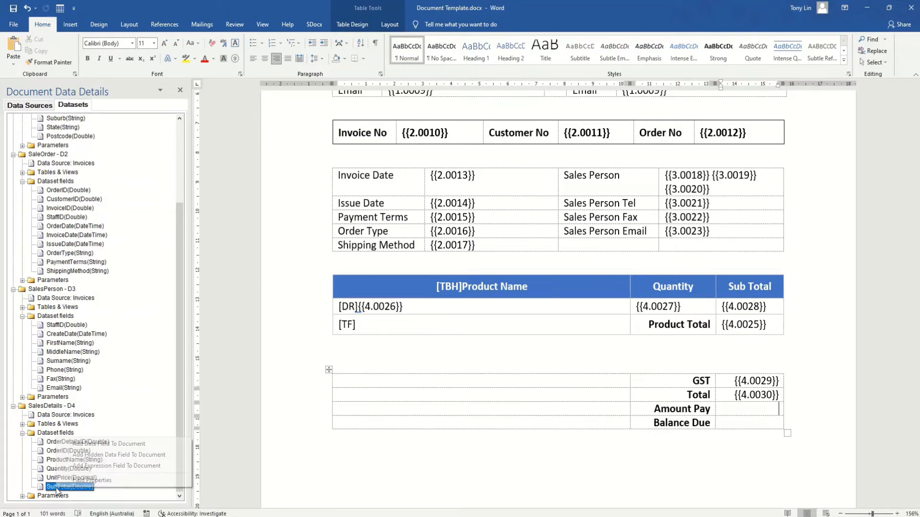
{"action": "left_click", "coordinate": [94, 466]}
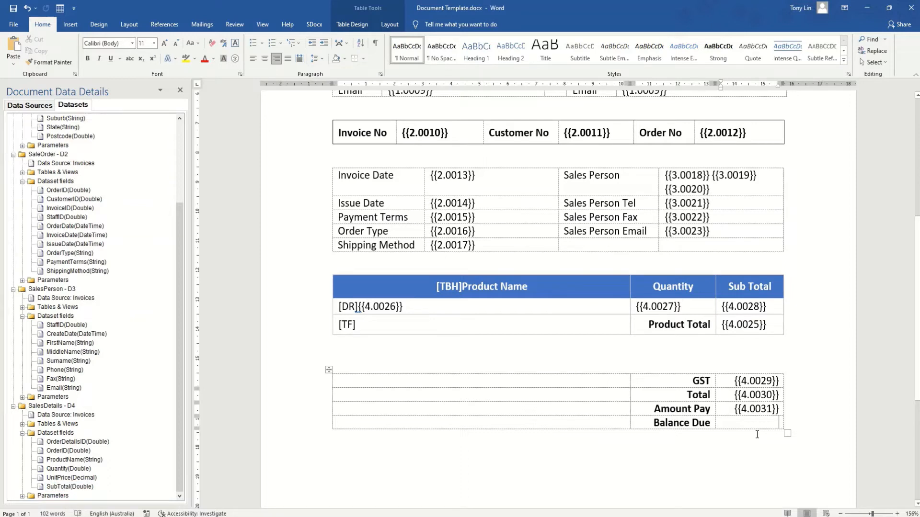
Enter $0.00 for Balance Due and turn on SDocx data field editing.
{"action": "type", "text": "$0.00"}
{"action": "left_click", "coordinate": [315, 24]}
{"action": "left_click", "coordinate": [239, 67]}
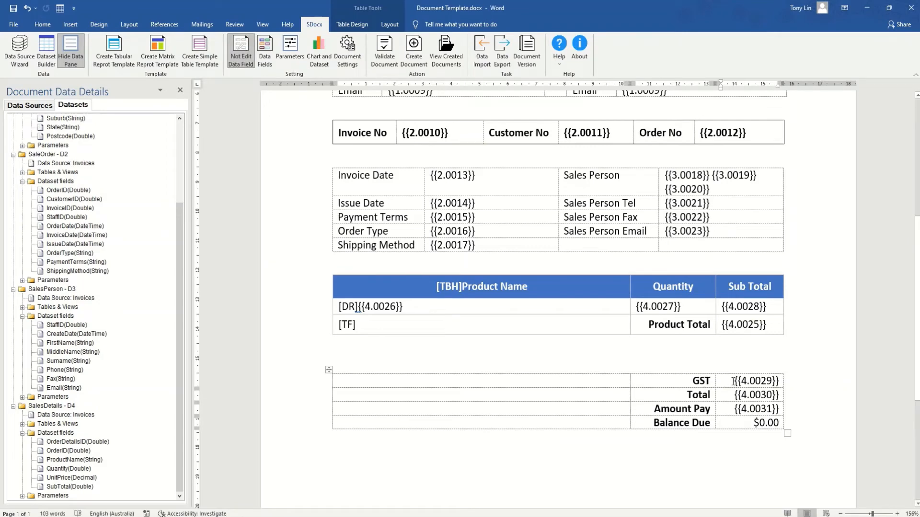
Give GST field {{4.0029}} the expression V0025 * 0.1 with $12,345.68 currency format, and save.
{"action": "left_click_drag", "start_coordinate": [732, 381], "coordinate": [779, 381]}
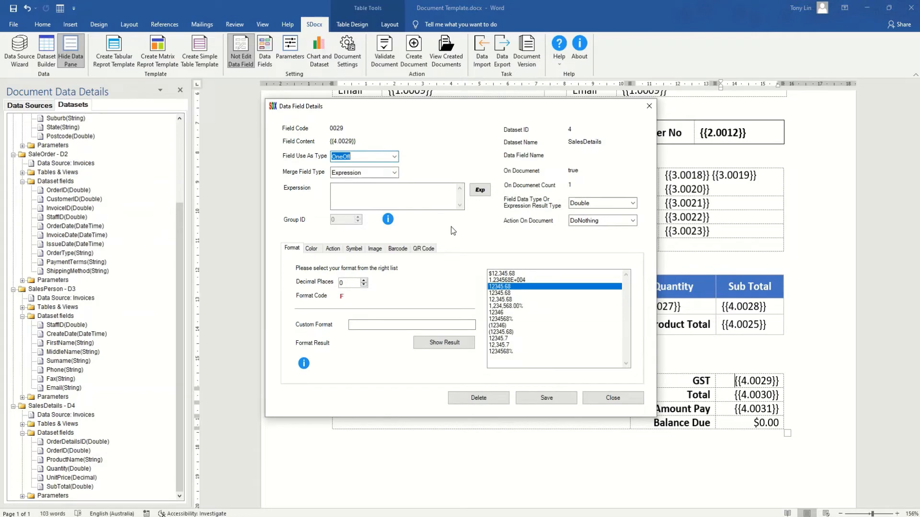
{"action": "left_click", "coordinate": [479, 190]}
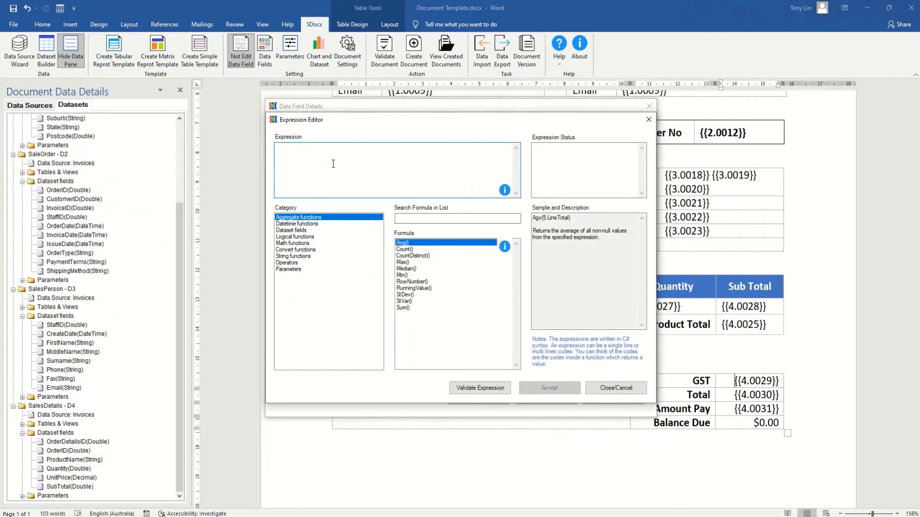
{"action": "type", "text": "V0025 * 0.1"}
{"action": "left_click", "coordinate": [479, 393]}
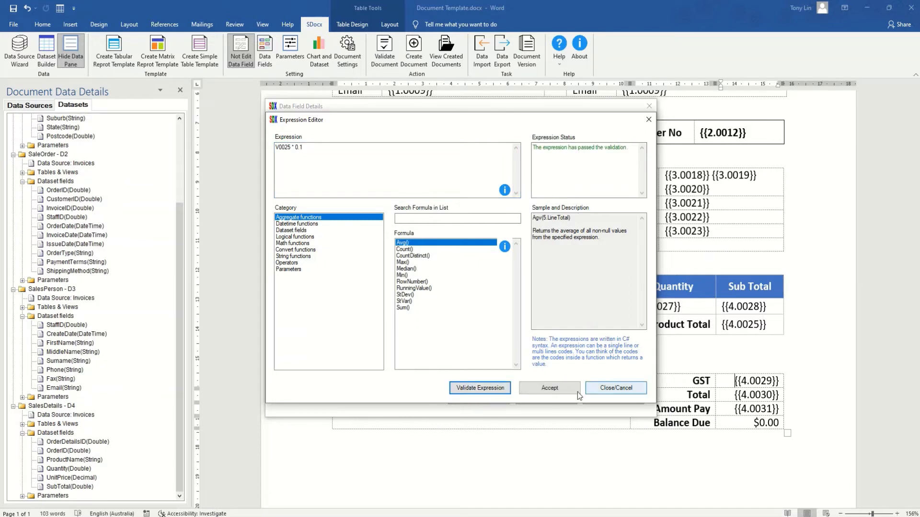
{"action": "left_click", "coordinate": [563, 390]}
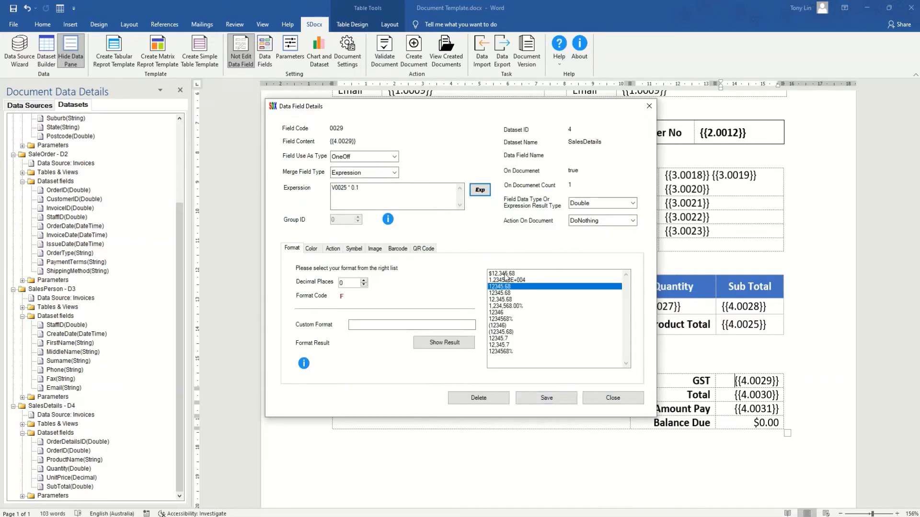
{"action": "left_click", "coordinate": [505, 274]}
{"action": "left_click", "coordinate": [567, 398]}
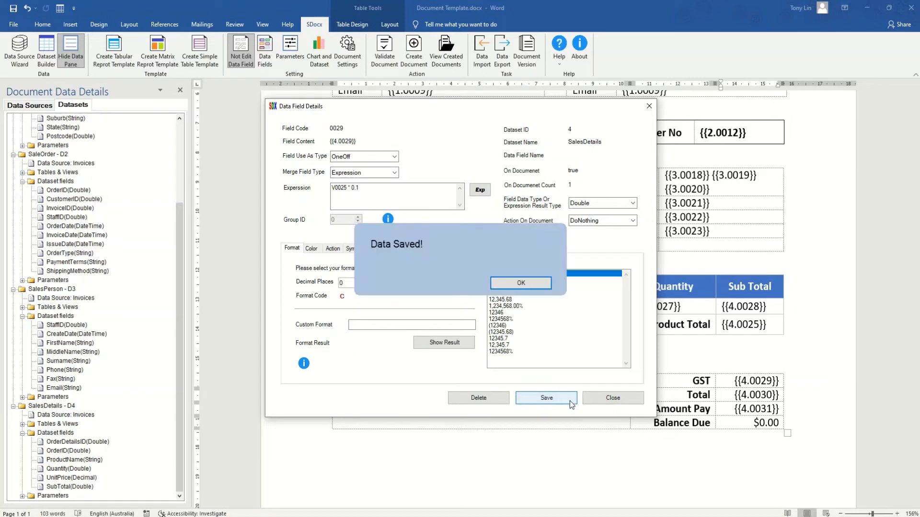
{"action": "left_click", "coordinate": [603, 397]}
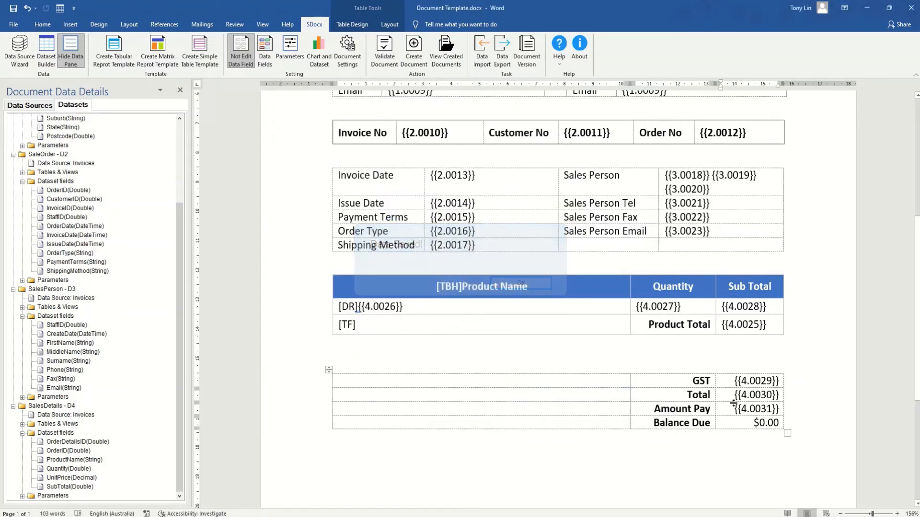
Give Total field {{4.0030}} the expression V0025 * 1.1 with $12,345.68 currency format, and save.
{"action": "left_click_drag", "start_coordinate": [732, 396], "coordinate": [781, 396]}
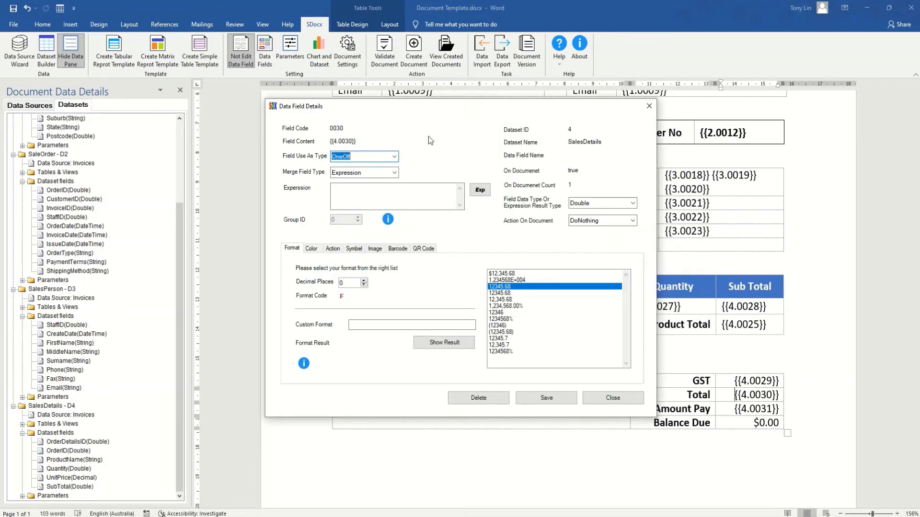
{"action": "left_click", "coordinate": [473, 192]}
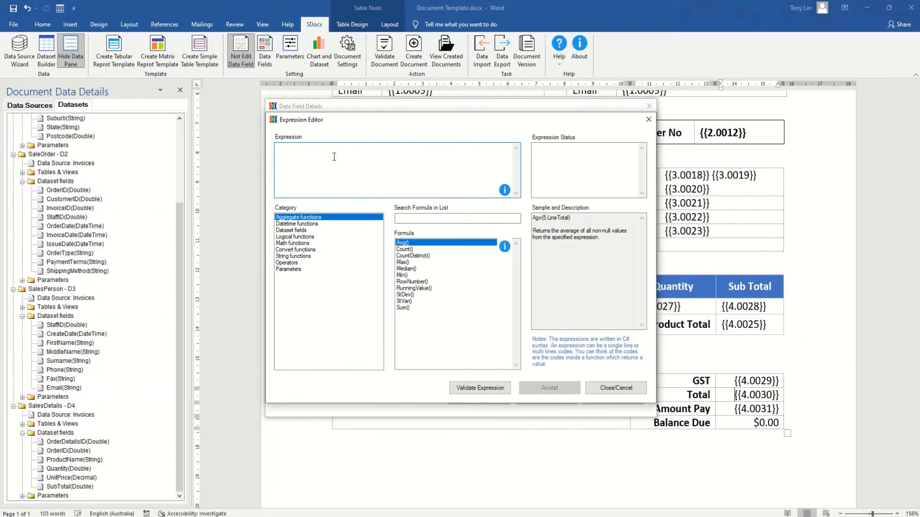
{"action": "type", "text": "V0025 * 1.1"}
{"action": "left_click", "coordinate": [483, 387]}
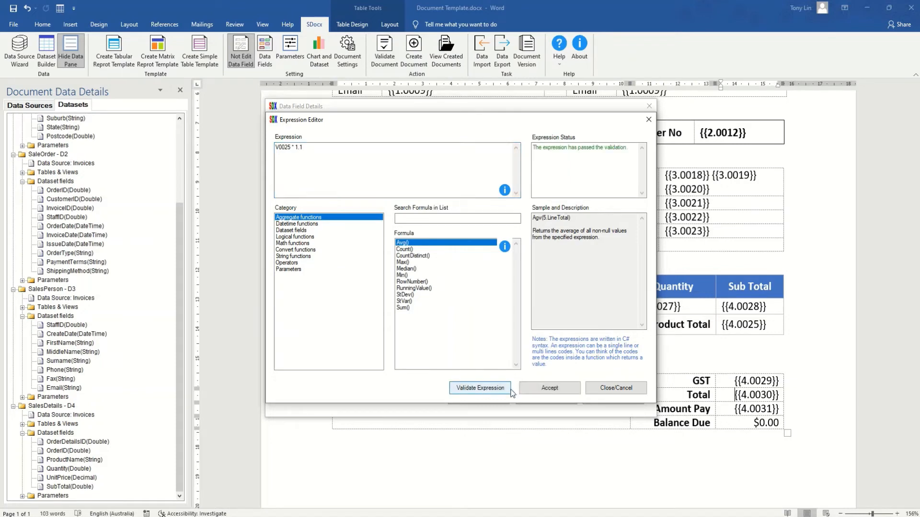
{"action": "left_click", "coordinate": [548, 388]}
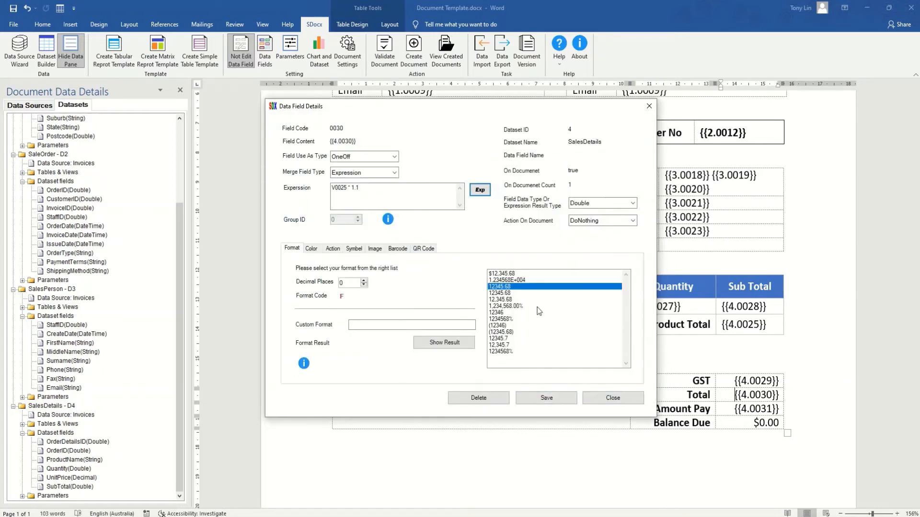
{"action": "left_click", "coordinate": [509, 274]}
{"action": "left_click", "coordinate": [555, 399]}
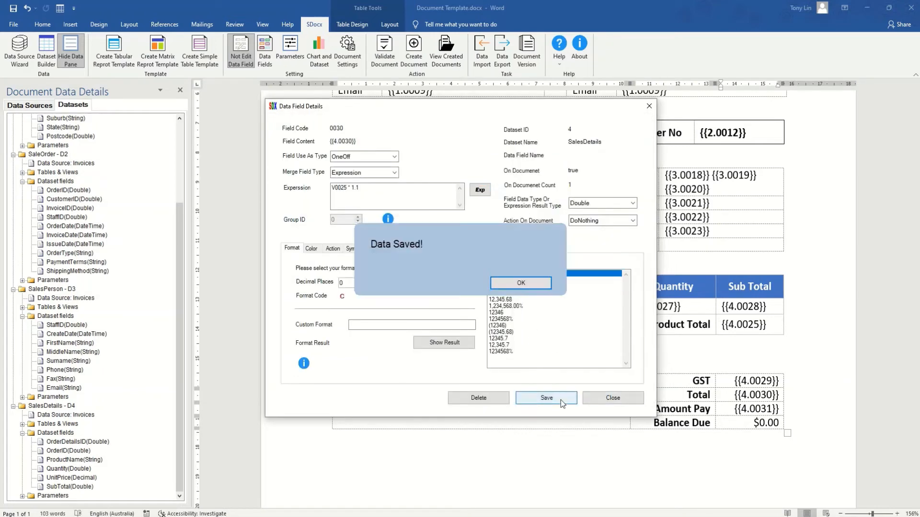
{"action": "left_click", "coordinate": [613, 401]}
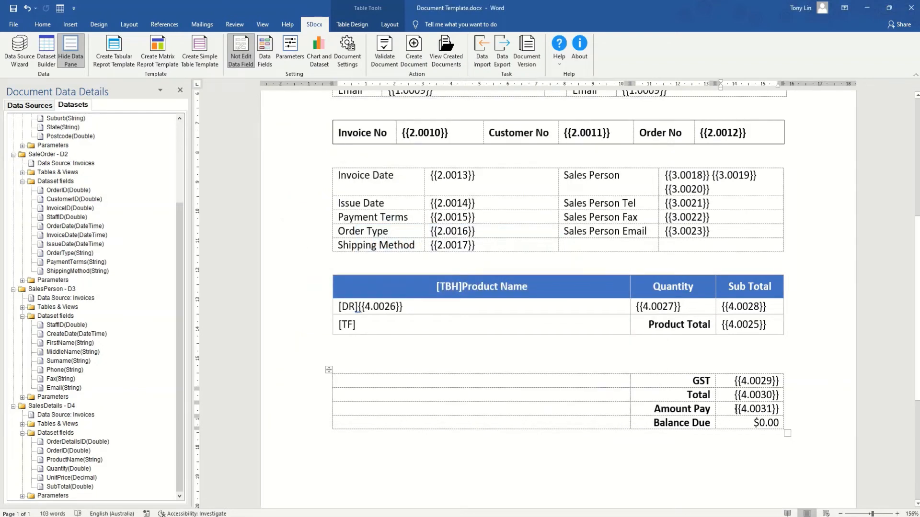
{"action": "left_click", "coordinate": [734, 409]}
Give the Amount Pay field {{4.0031}} the validated expression V0030 with $12,345.68 currency format.
{"action": "double_click", "coordinate": [735, 409]}
{"action": "left_click", "coordinate": [480, 190]}
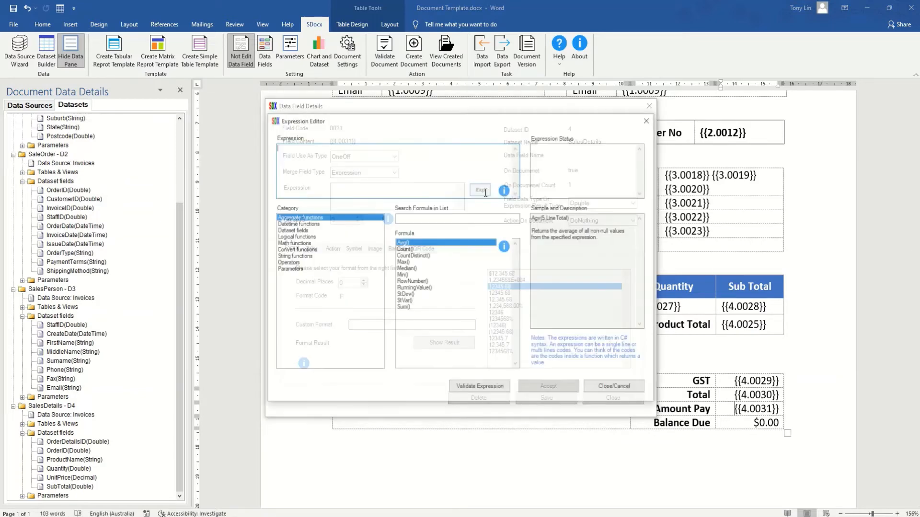
{"action": "type", "text": "V0030"}
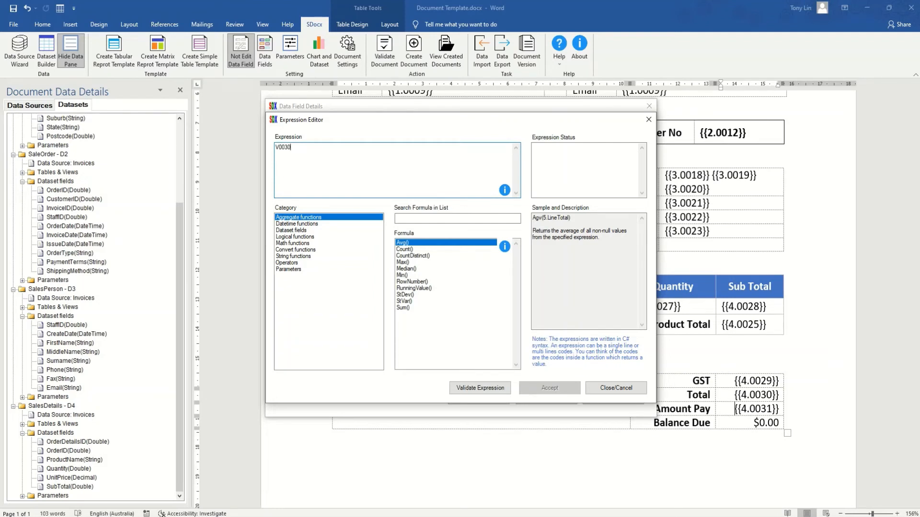
{"action": "left_click", "coordinate": [475, 389]}
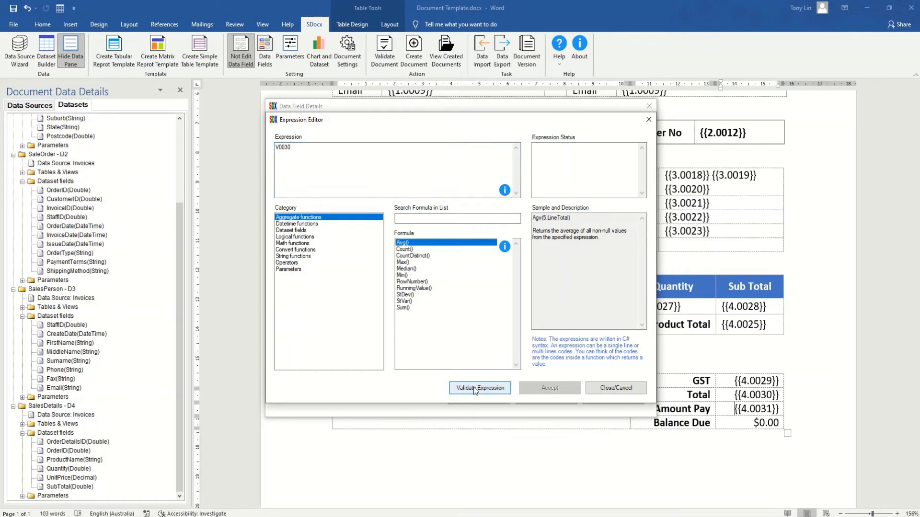
{"action": "left_click", "coordinate": [541, 389]}
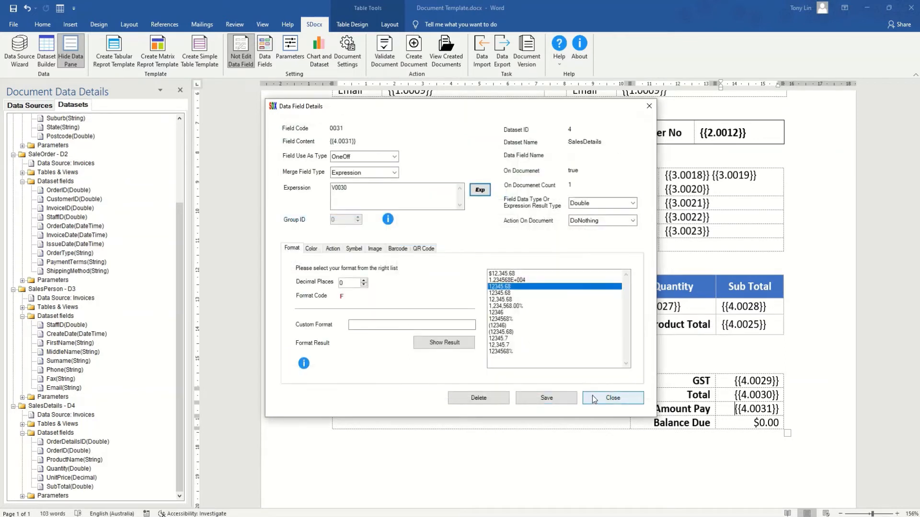
{"action": "left_click", "coordinate": [505, 274]}
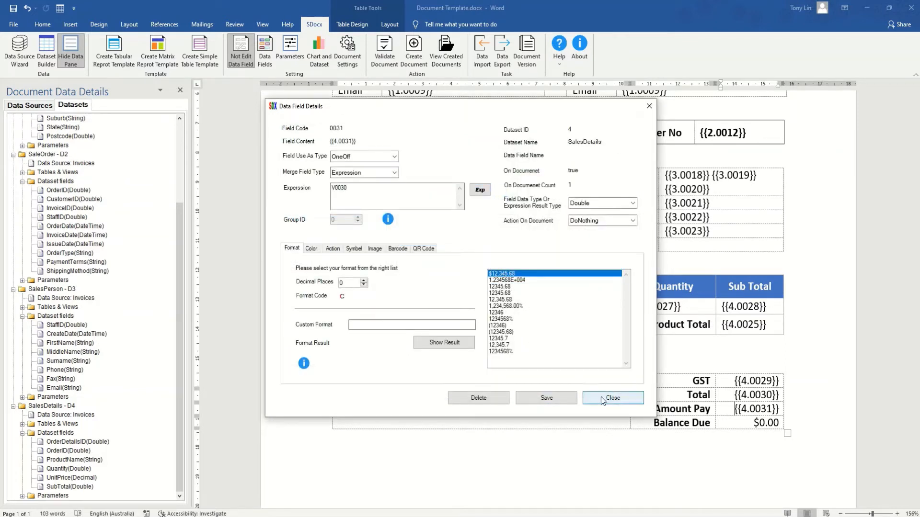
{"action": "left_click", "coordinate": [568, 400]}
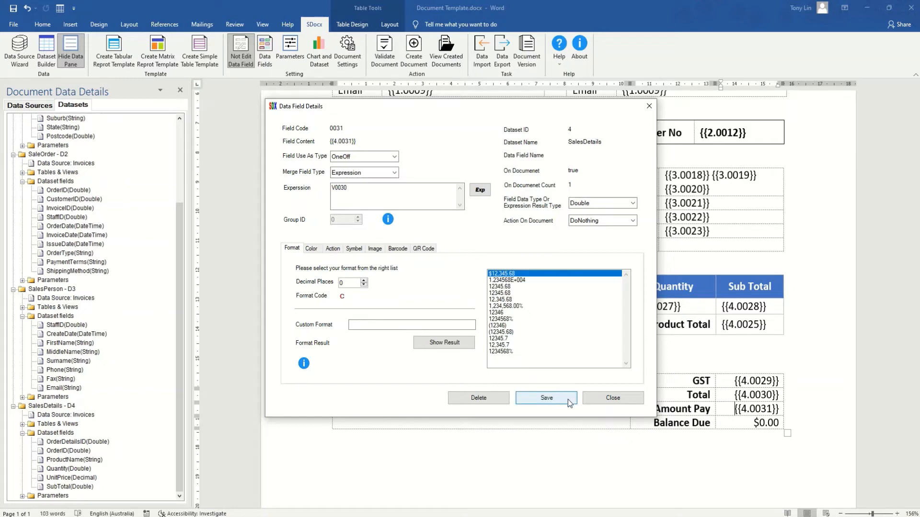
{"action": "left_click", "coordinate": [611, 398]}
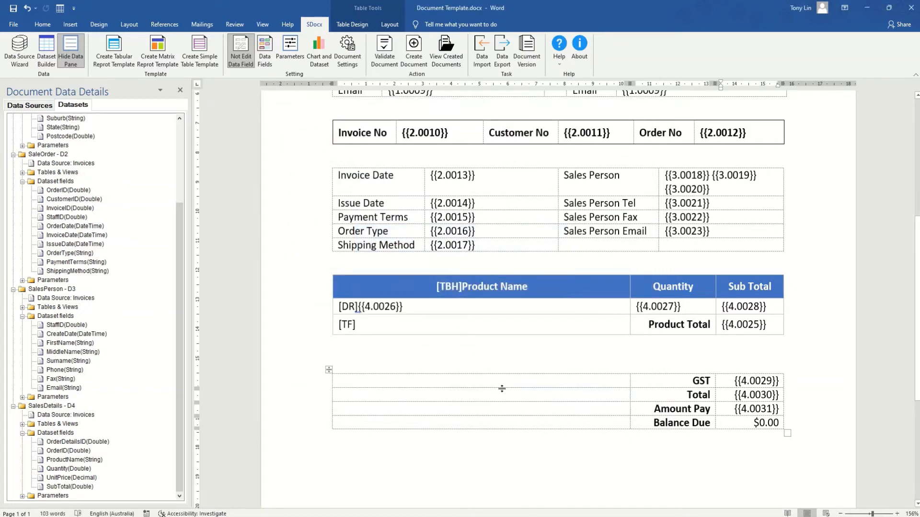
{"action": "left_click", "coordinate": [414, 47]}
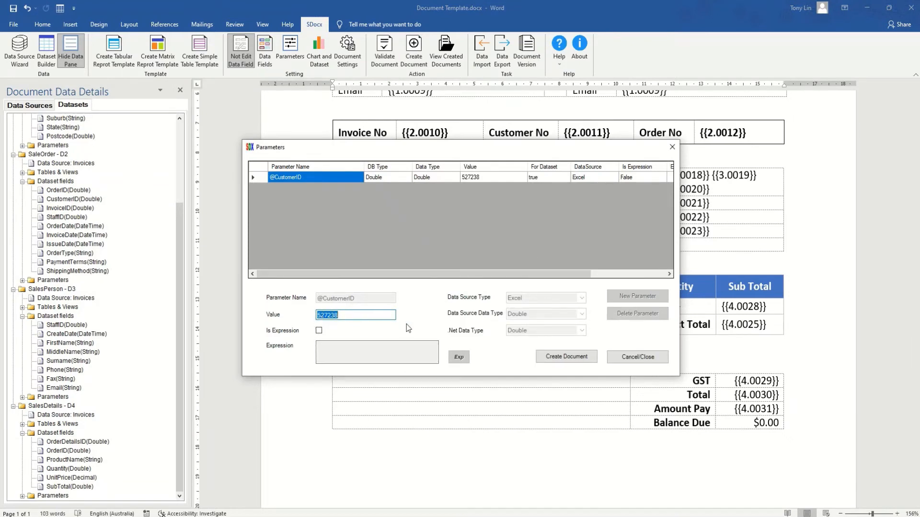
{"action": "left_click", "coordinate": [566, 357]}
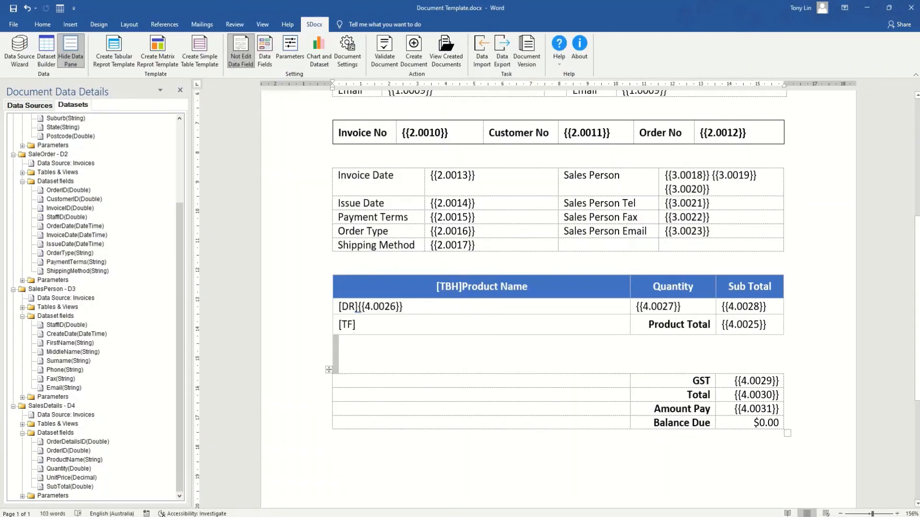
{"action": "left_click", "coordinate": [479, 500]}
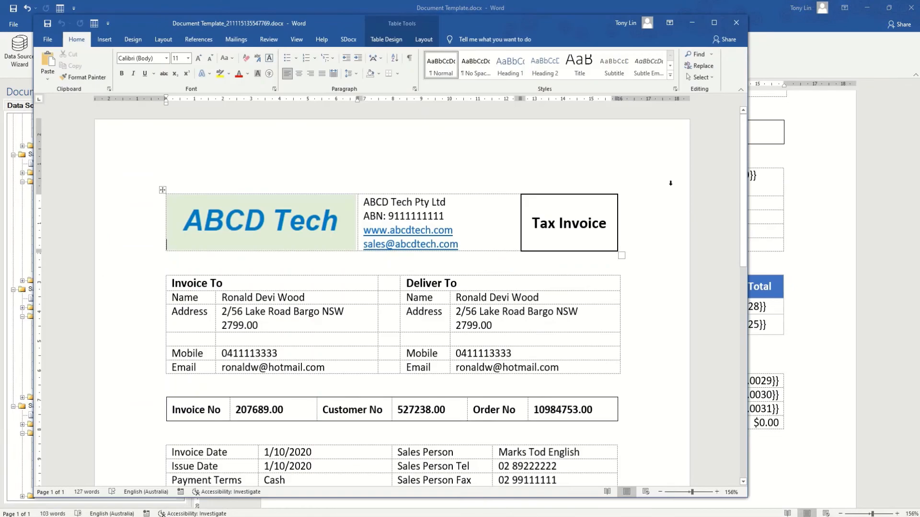
{"action": "left_click", "coordinate": [714, 22]}
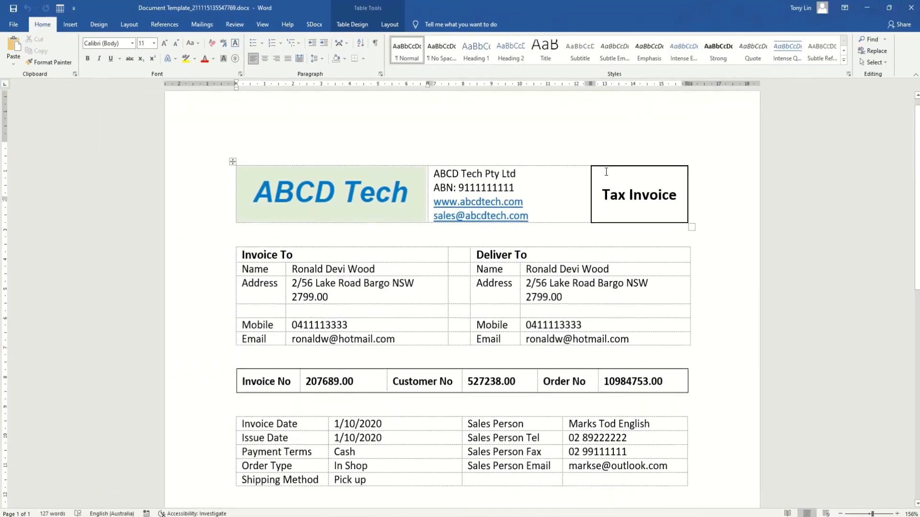
{"action": "scroll", "coordinate": [606, 171], "scroll_direction": "down", "scroll_amount": 3}
{"action": "scroll", "coordinate": [606, 172], "scroll_direction": "down", "scroll_amount": 4}
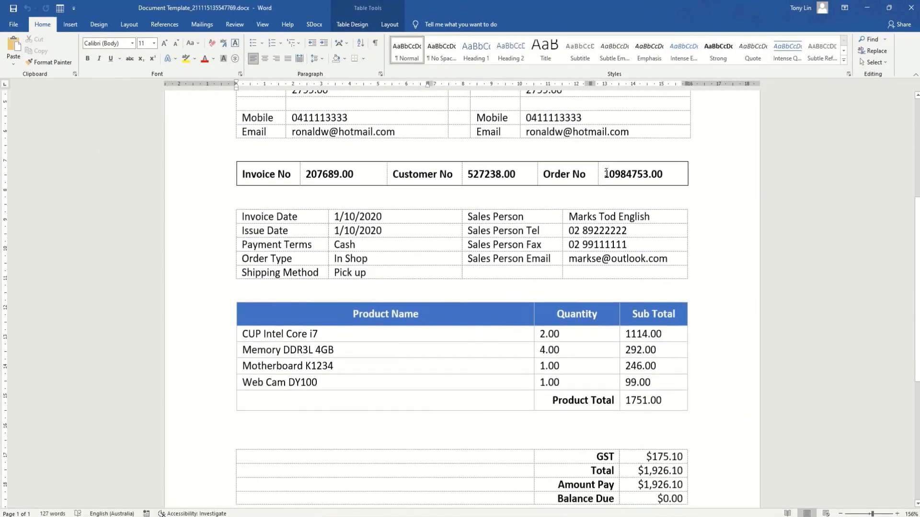
{"action": "scroll", "coordinate": [606, 171], "scroll_direction": "up", "scroll_amount": 5}
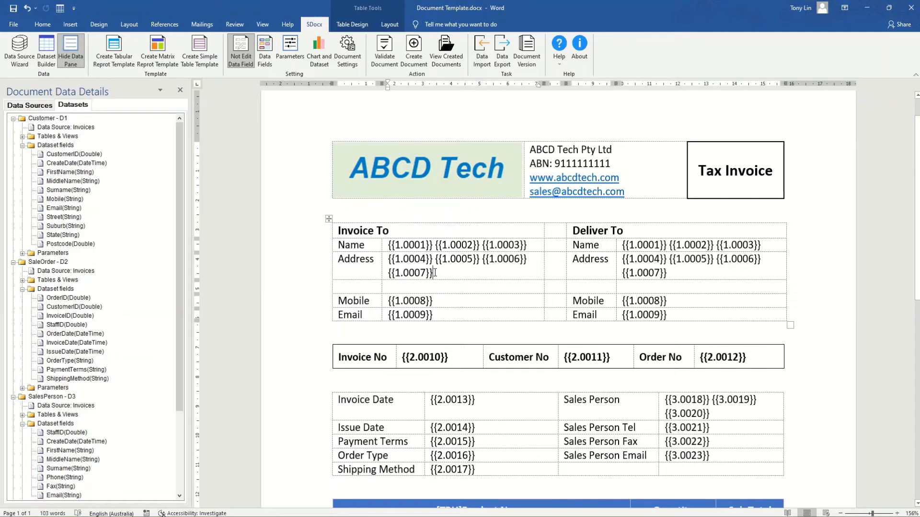
Format the postcode {{1.0007}} and Invoice No {{2.0010}} fields as whole numbers (12346).
{"action": "left_click_drag", "start_coordinate": [434, 272], "coordinate": [389, 274]}
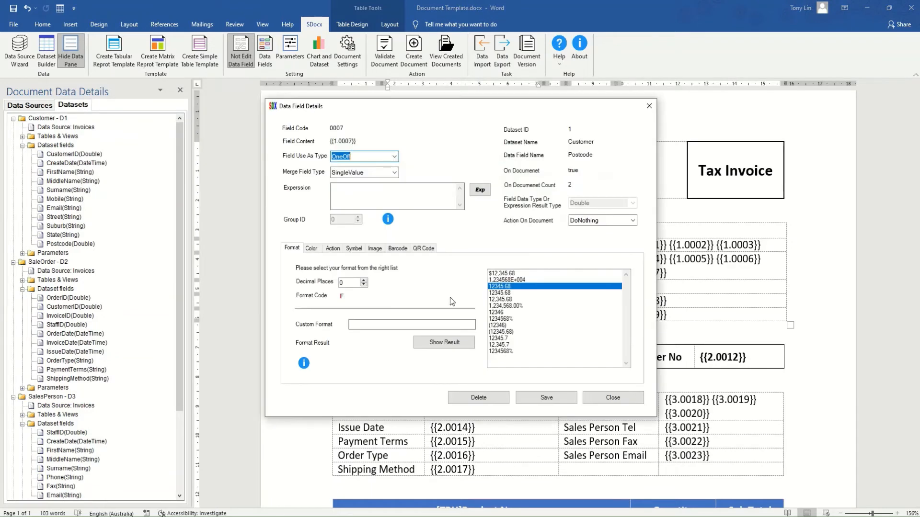
{"action": "left_click", "coordinate": [497, 312]}
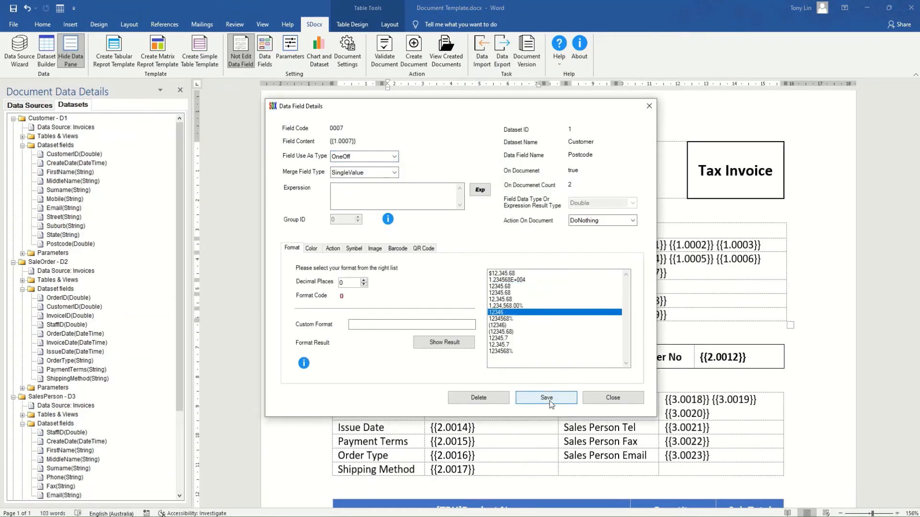
{"action": "left_click", "coordinate": [547, 400]}
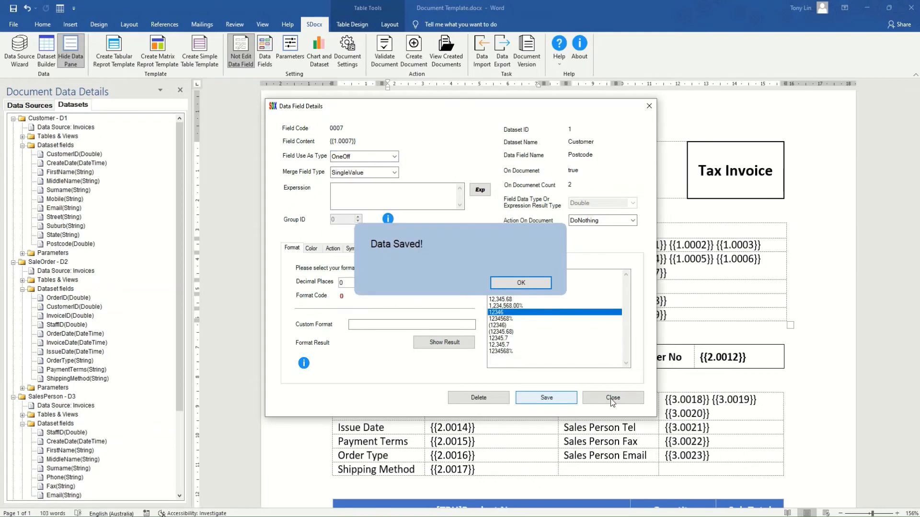
{"action": "left_click", "coordinate": [610, 398]}
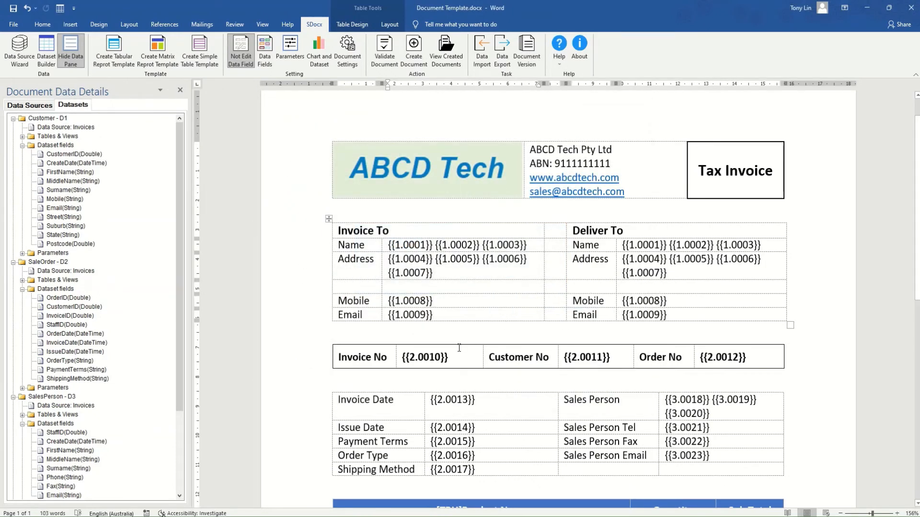
{"action": "left_click_drag", "start_coordinate": [453, 357], "coordinate": [398, 357]}
{"action": "double_click", "coordinate": [423, 354]}
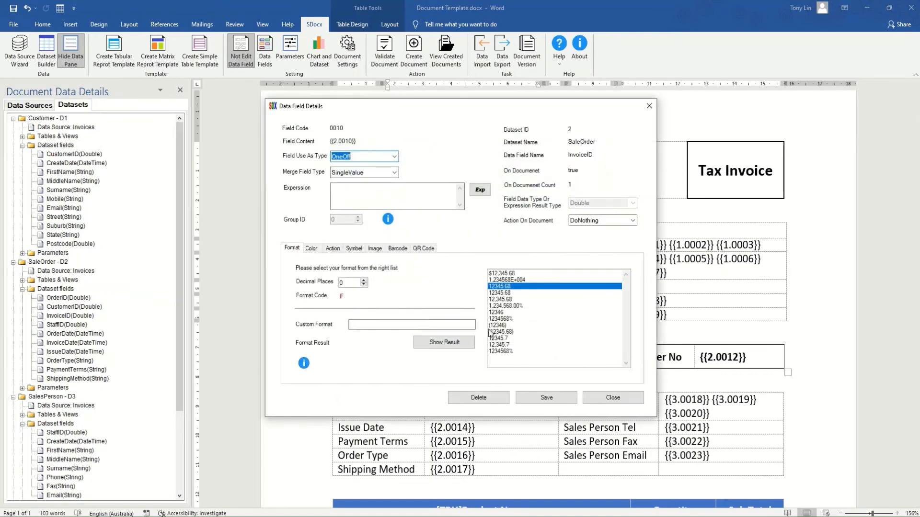
{"action": "left_click", "coordinate": [496, 313]}
{"action": "left_click", "coordinate": [536, 399]}
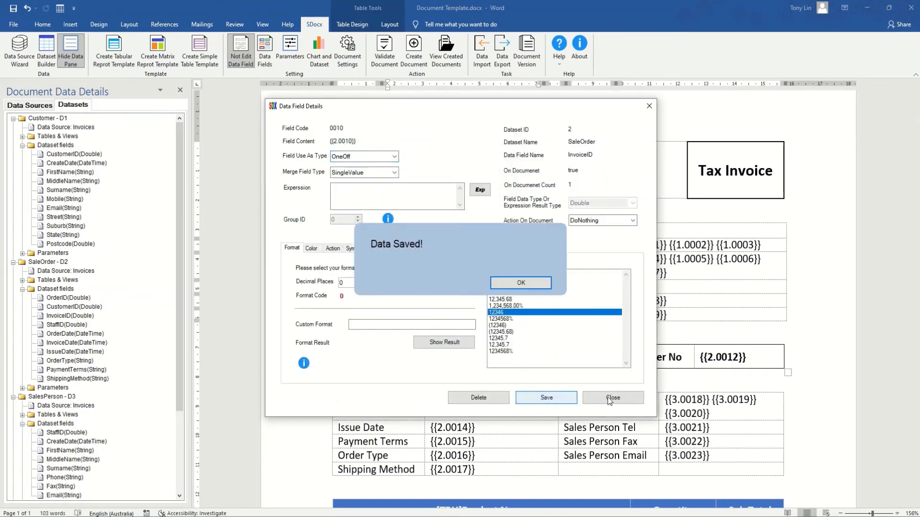
{"action": "left_click", "coordinate": [606, 400]}
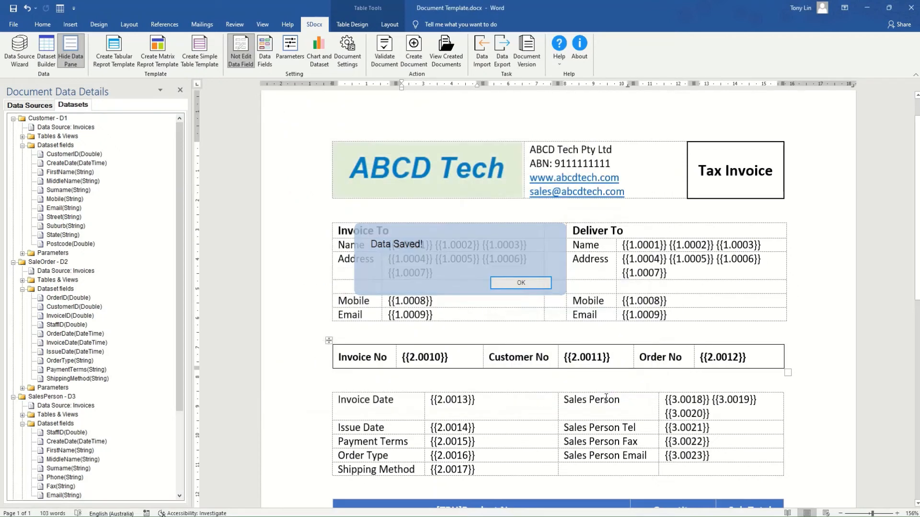
Format Customer No {{2.0011}}, Order No {{2.0012}} and Quantity {{4.0027}} as whole numbers (12346).
{"action": "left_click_drag", "start_coordinate": [613, 356], "coordinate": [566, 359]}
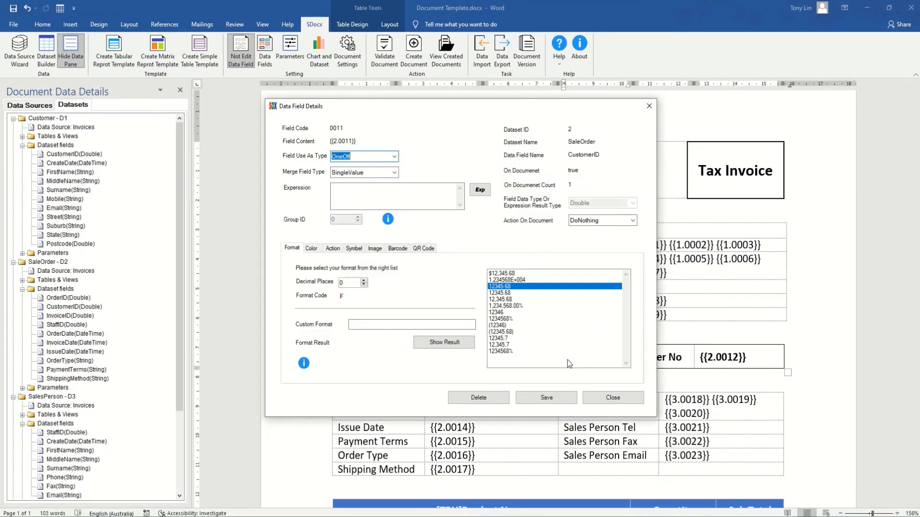
{"action": "left_click", "coordinate": [492, 313]}
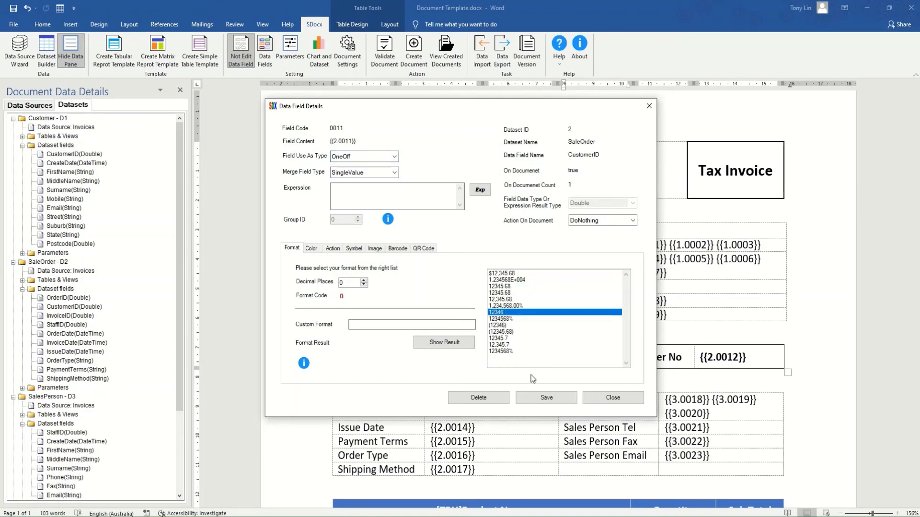
{"action": "left_click", "coordinate": [547, 398]}
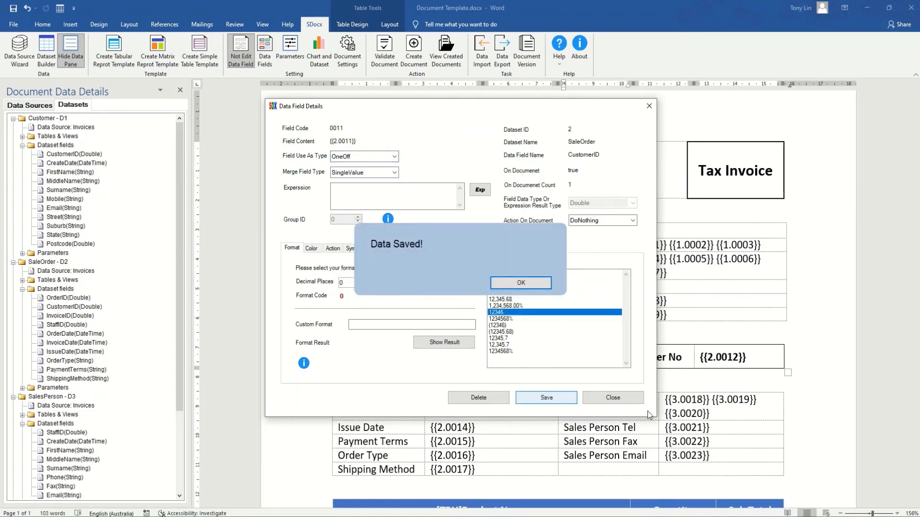
{"action": "left_click", "coordinate": [614, 400]}
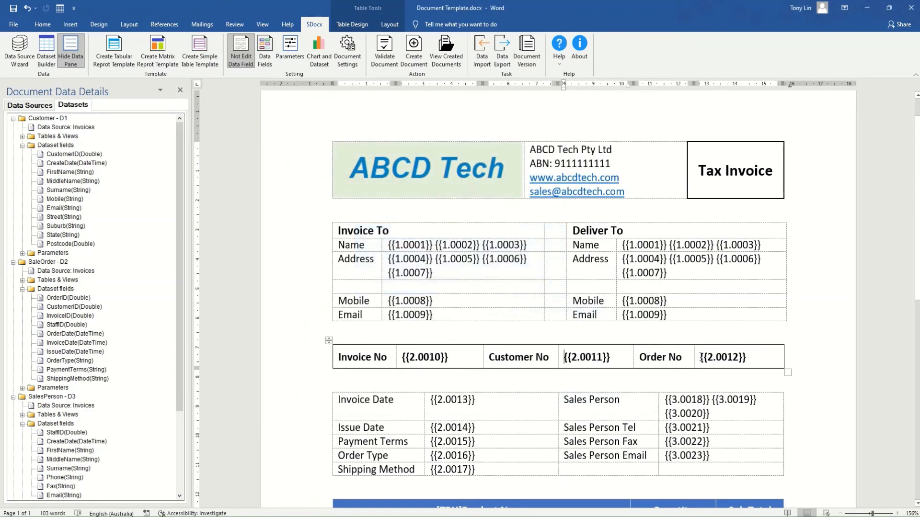
{"action": "left_click_drag", "start_coordinate": [701, 357], "coordinate": [750, 363]}
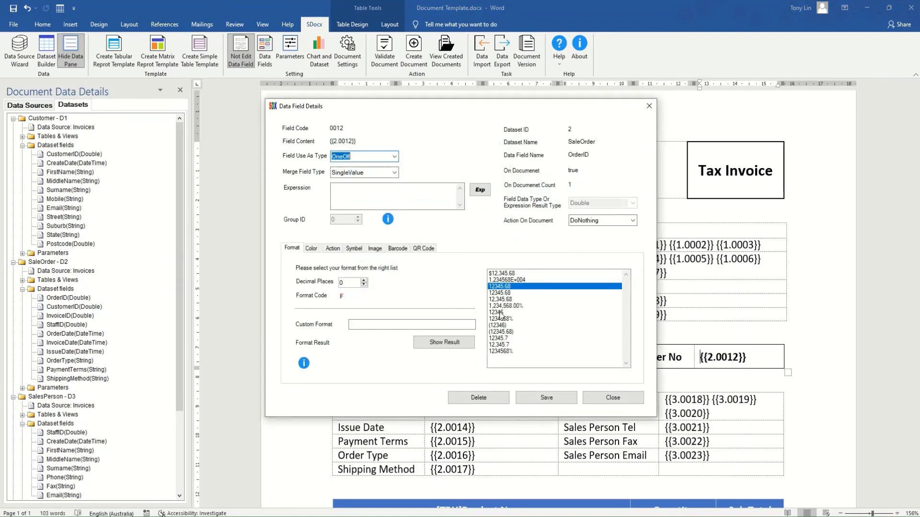
{"action": "left_click", "coordinate": [501, 313]}
{"action": "left_click", "coordinate": [546, 397]}
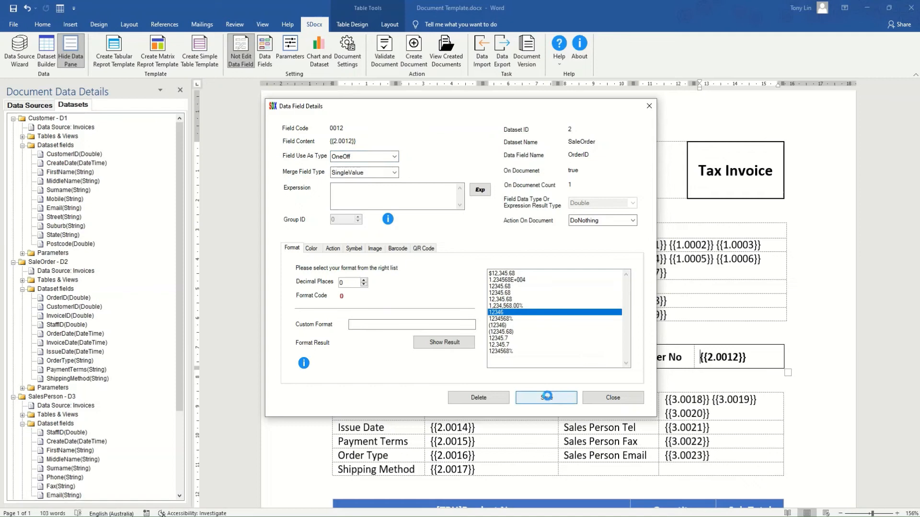
{"action": "left_click", "coordinate": [610, 402]}
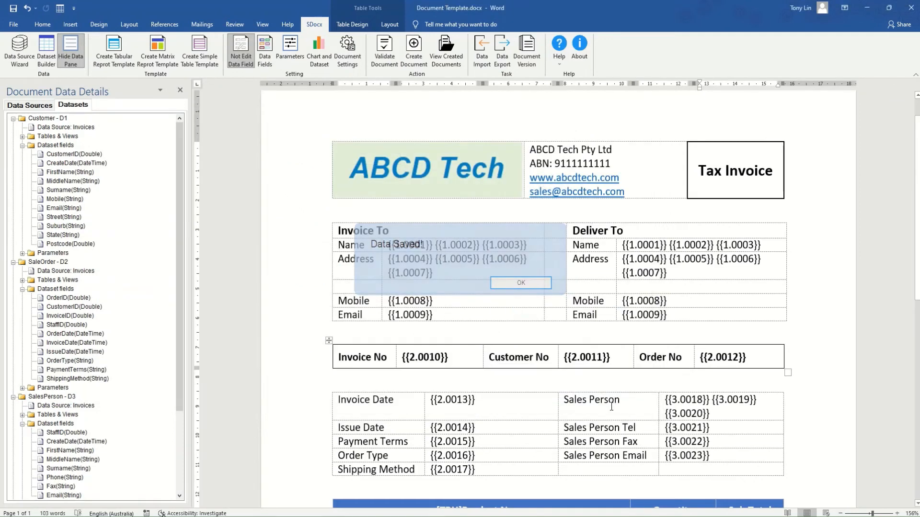
{"action": "scroll", "coordinate": [623, 397], "scroll_direction": "down", "scroll_amount": 5}
{"action": "scroll", "coordinate": [622, 397], "scroll_direction": "down", "scroll_amount": 1}
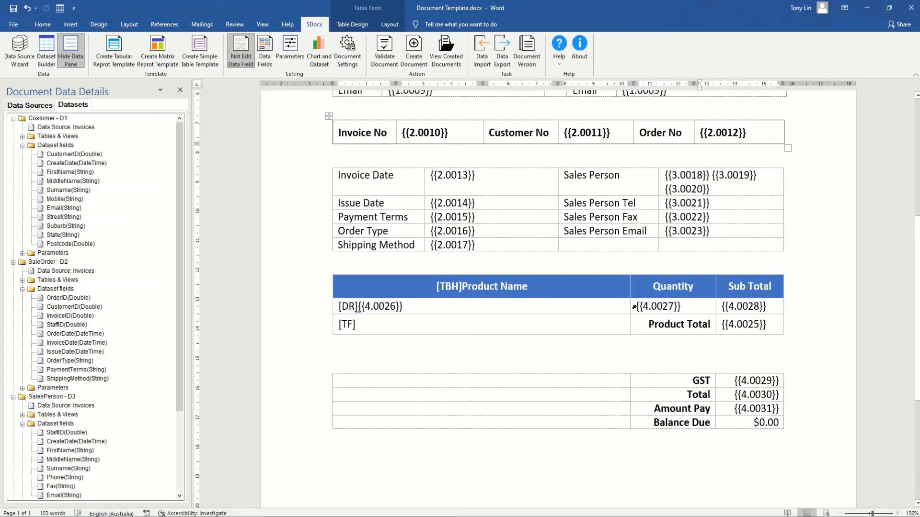
{"action": "left_click_drag", "start_coordinate": [635, 305], "coordinate": [685, 313]}
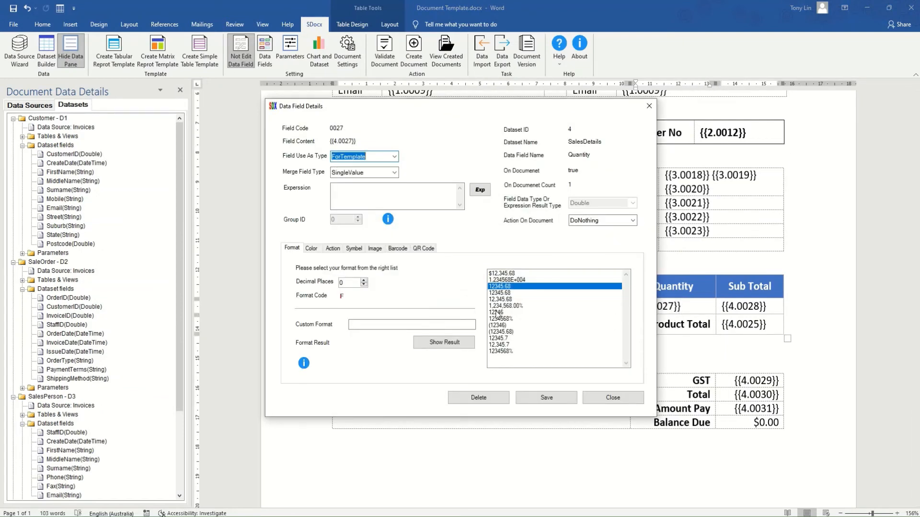
{"action": "left_click", "coordinate": [498, 312]}
{"action": "left_click", "coordinate": [546, 399]}
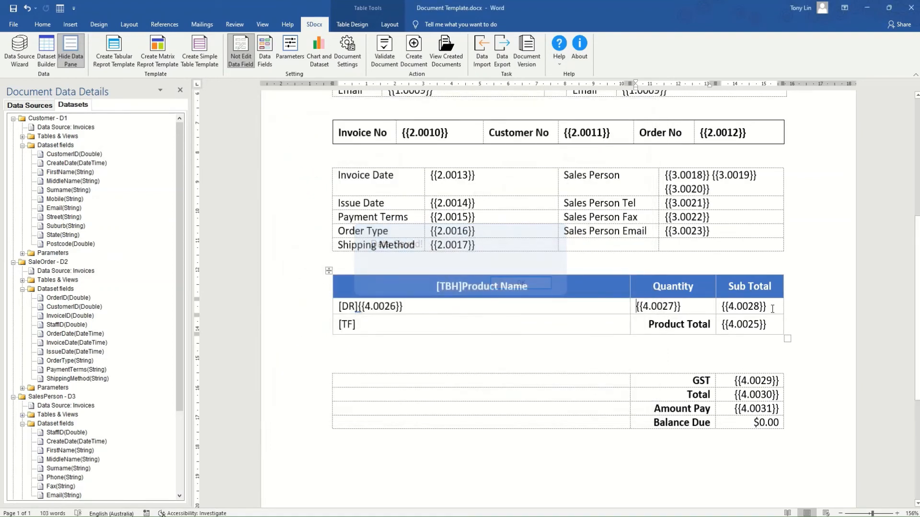
Format Sub Total {{4.0028}} and Product Total {{4.0025}} as $12,345.68, then turn off data field editing.
{"action": "left_click_drag", "start_coordinate": [767, 307], "coordinate": [721, 307]}
{"action": "double_click", "coordinate": [722, 306]}
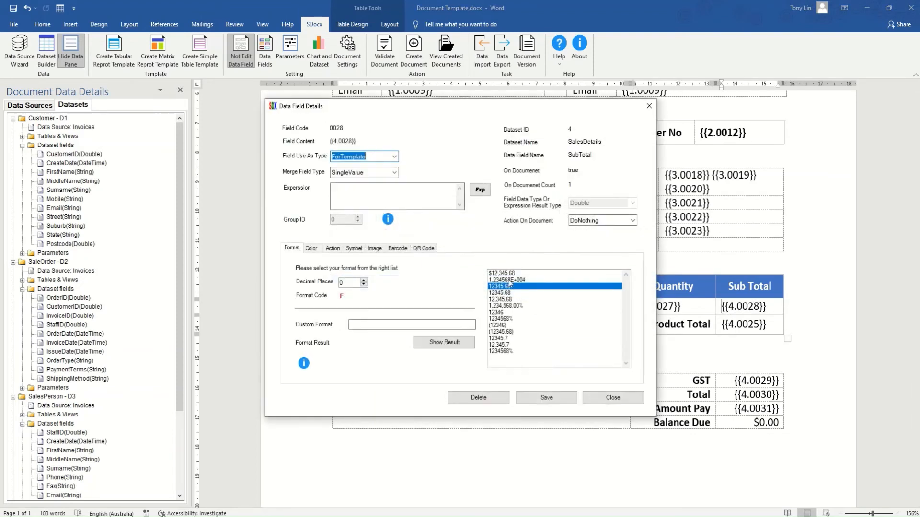
{"action": "left_click", "coordinate": [500, 274]}
{"action": "left_click", "coordinate": [549, 397]}
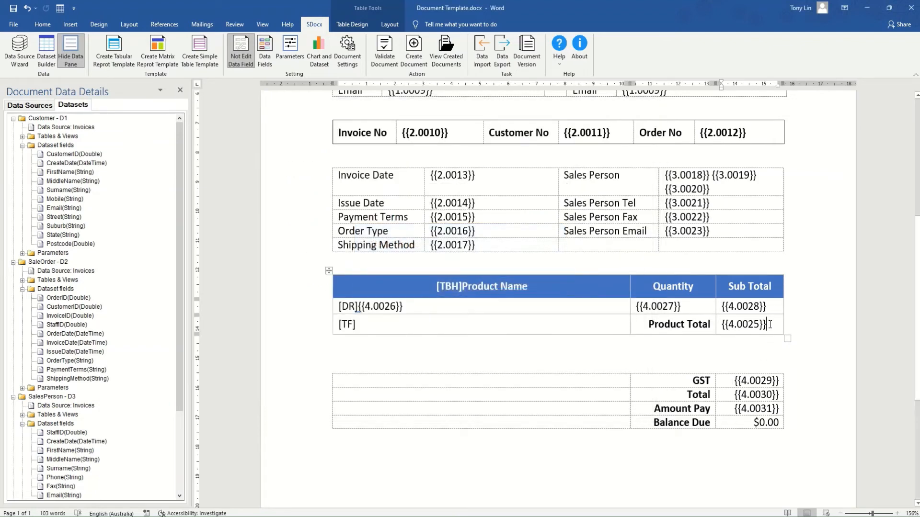
{"action": "left_click_drag", "start_coordinate": [770, 324], "coordinate": [721, 324]}
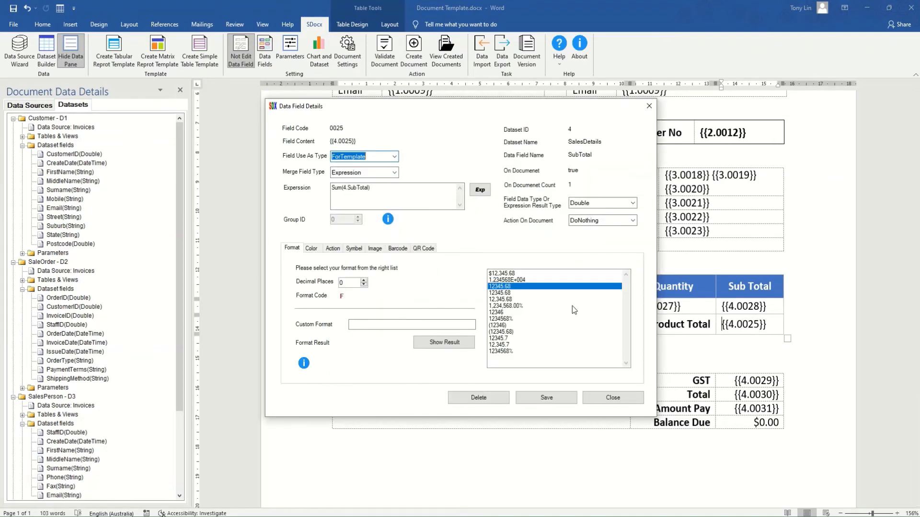
{"action": "left_click", "coordinate": [510, 273]}
{"action": "left_click", "coordinate": [543, 396]}
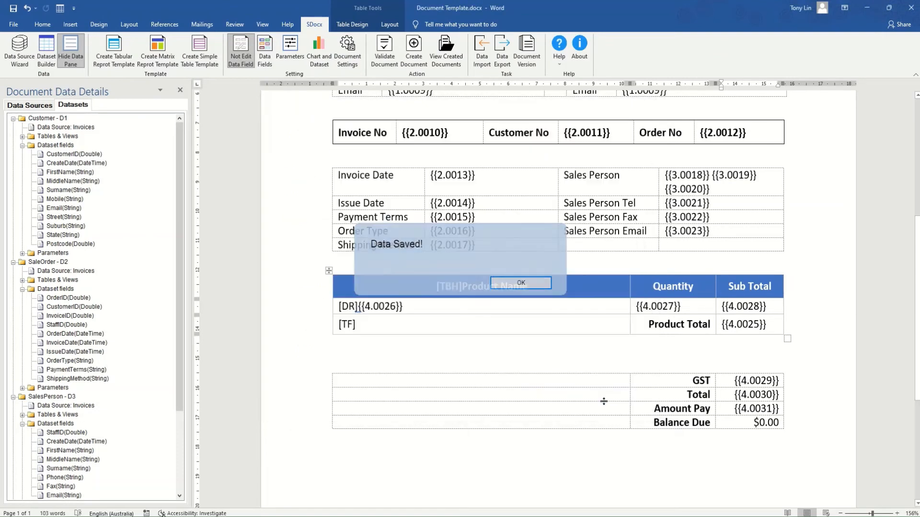
{"action": "left_click", "coordinate": [241, 64]}
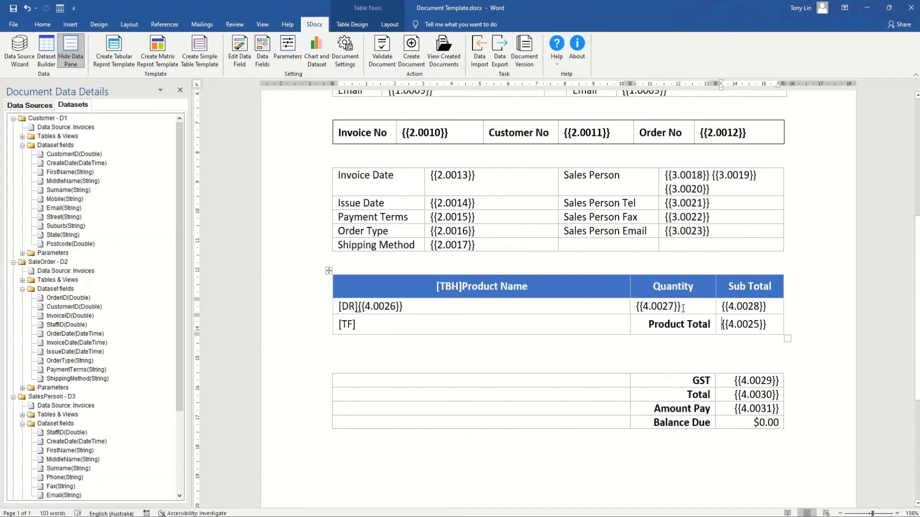
{"action": "left_click_drag", "start_coordinate": [681, 310], "coordinate": [638, 310]}
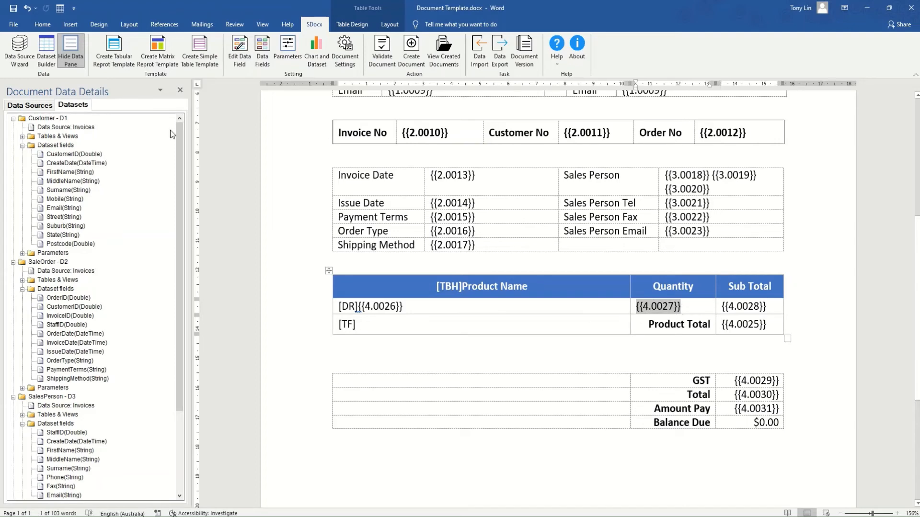
Centre the quantity placeholder and right-align the Sub Total and Product Total cells.
{"action": "left_click", "coordinate": [42, 24]}
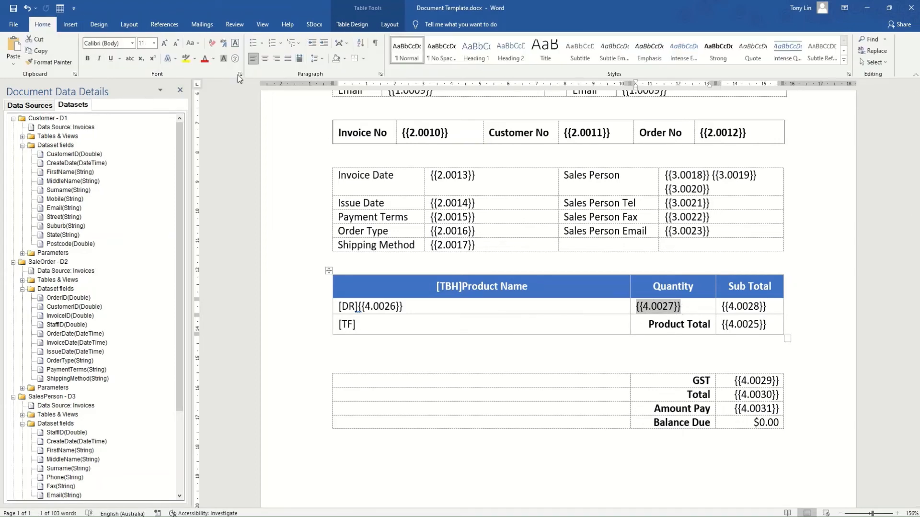
{"action": "left_click", "coordinate": [264, 58]}
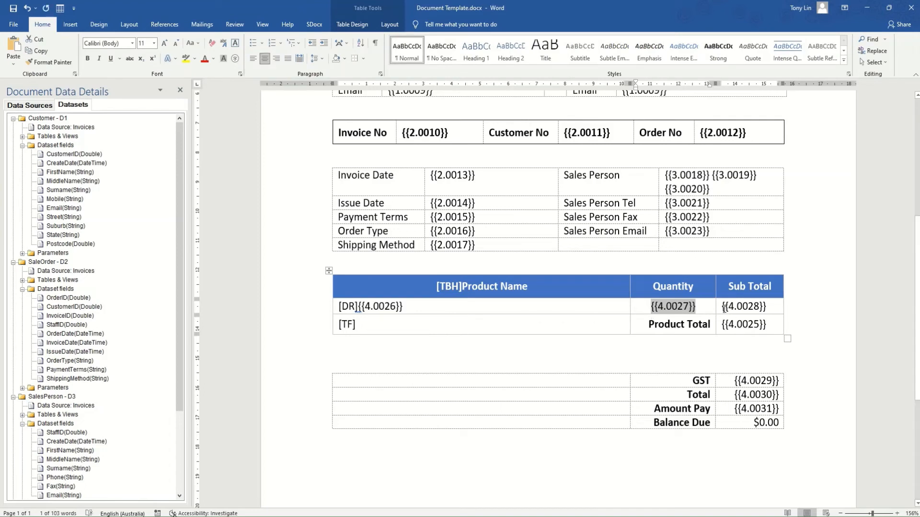
{"action": "left_click_drag", "start_coordinate": [724, 307], "coordinate": [747, 326]}
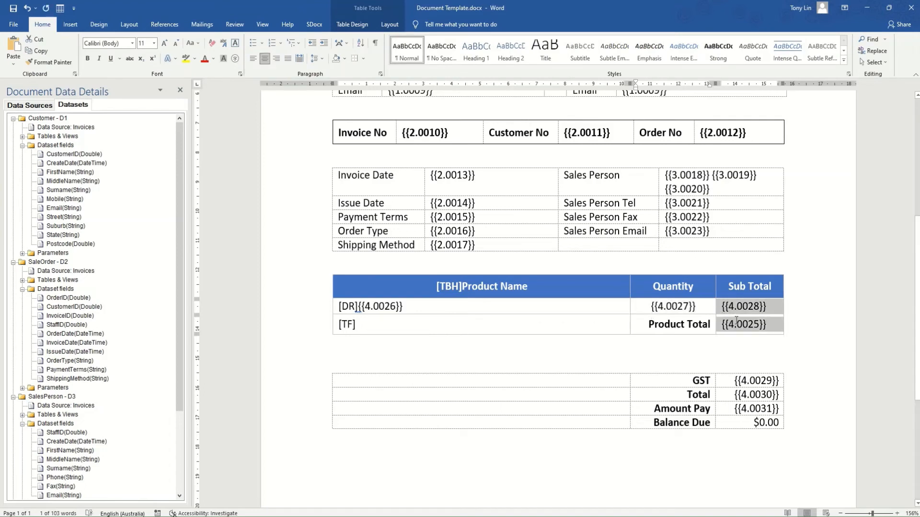
{"action": "left_click", "coordinate": [276, 59]}
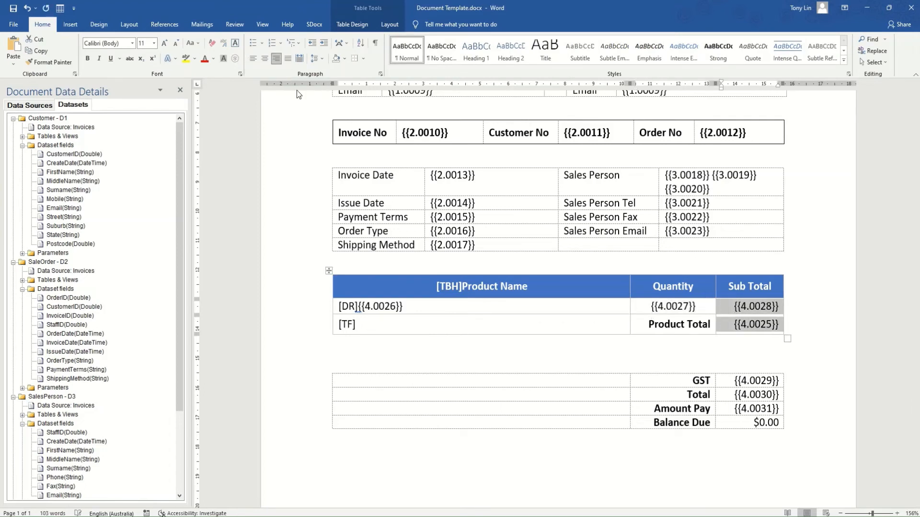
Give the [TF] total row a left border and the Product Total cell a right border.
{"action": "left_click", "coordinate": [322, 330]}
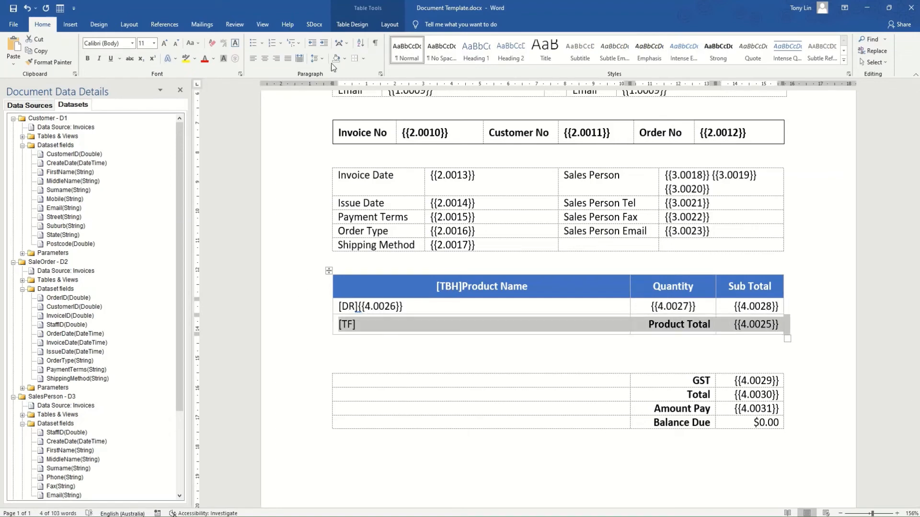
{"action": "left_click", "coordinate": [355, 61]}
{"action": "left_click", "coordinate": [364, 62]}
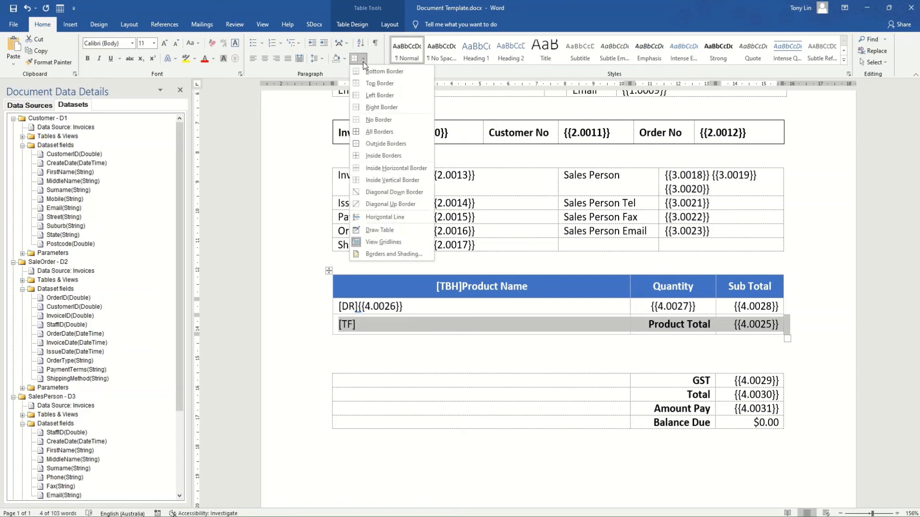
{"action": "left_click", "coordinate": [359, 75]}
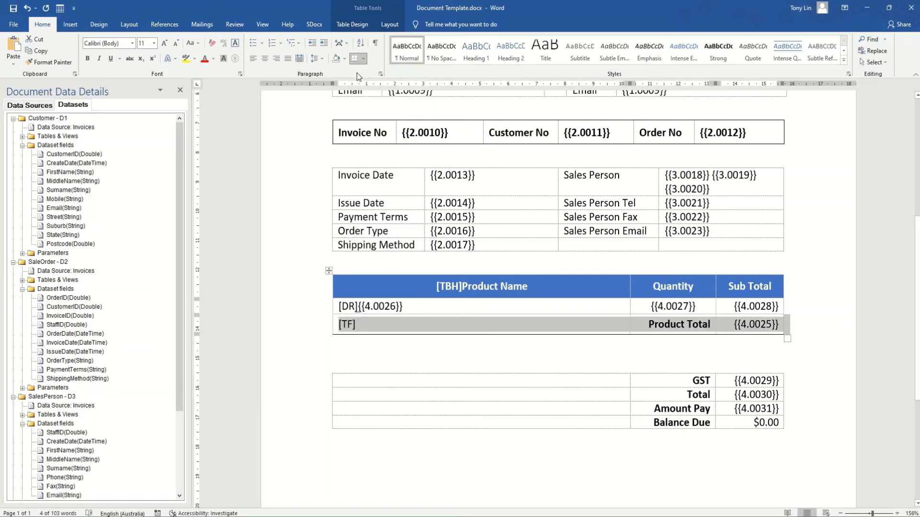
{"action": "left_click", "coordinate": [354, 58]}
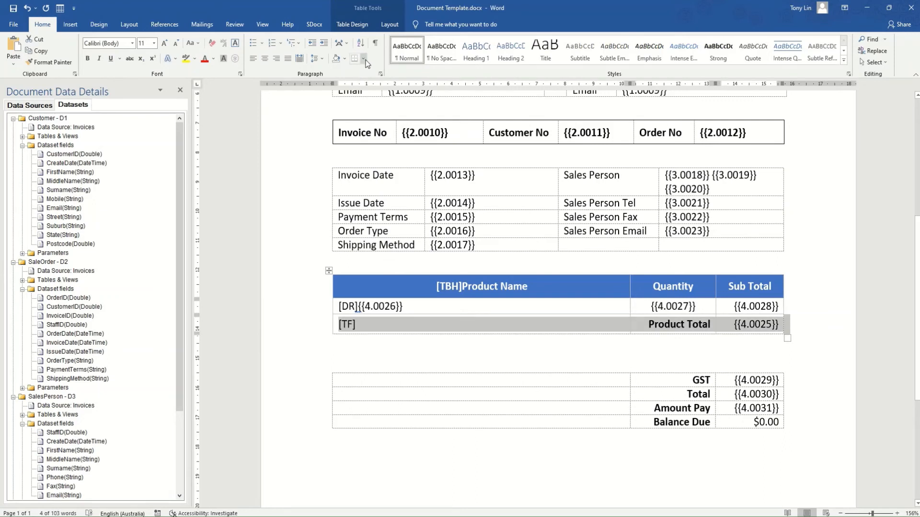
{"action": "left_click", "coordinate": [365, 61]}
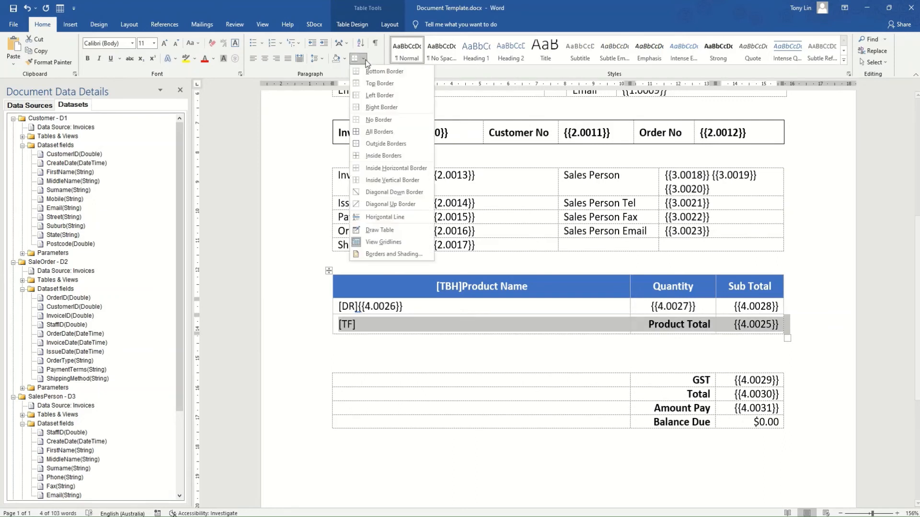
{"action": "left_click", "coordinate": [357, 95]}
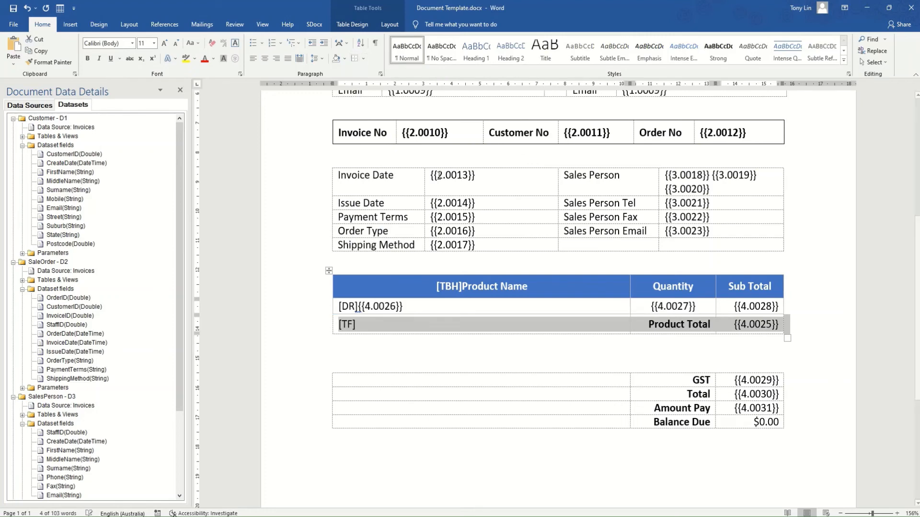
{"action": "left_click", "coordinate": [648, 326]}
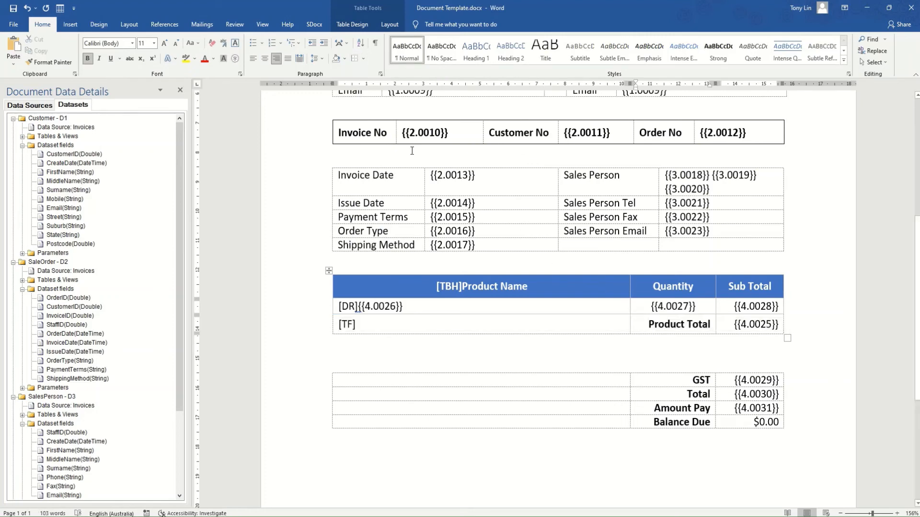
{"action": "left_click", "coordinate": [363, 59]}
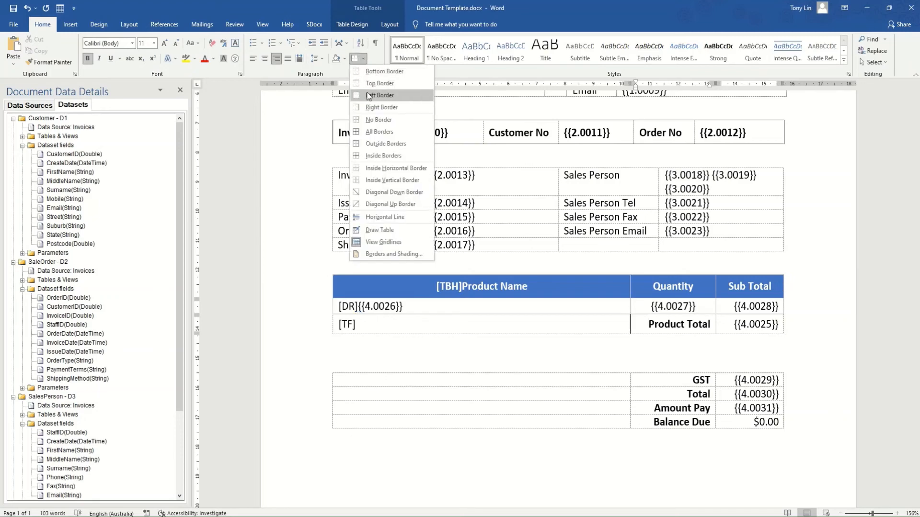
{"action": "left_click", "coordinate": [362, 109]}
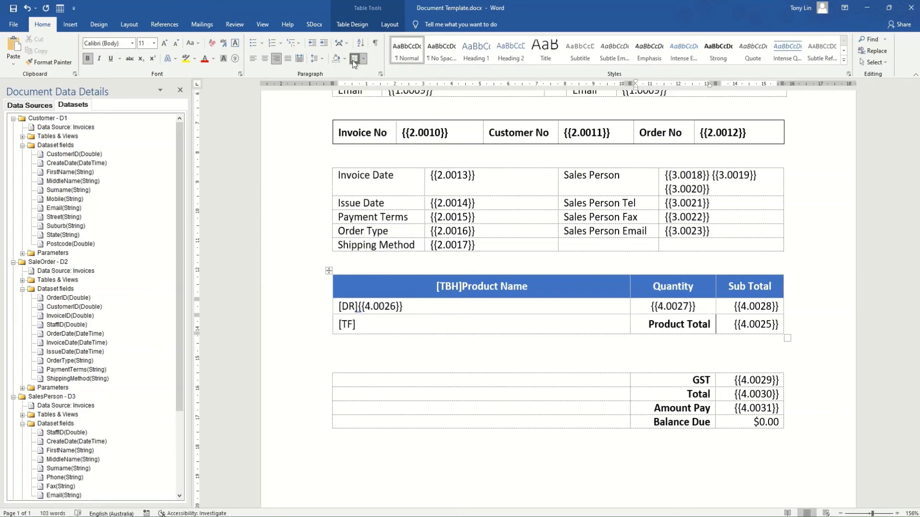
Delete the gap so the totals table joins the product table, and hide the table gridlines.
{"action": "left_click", "coordinate": [357, 352]}
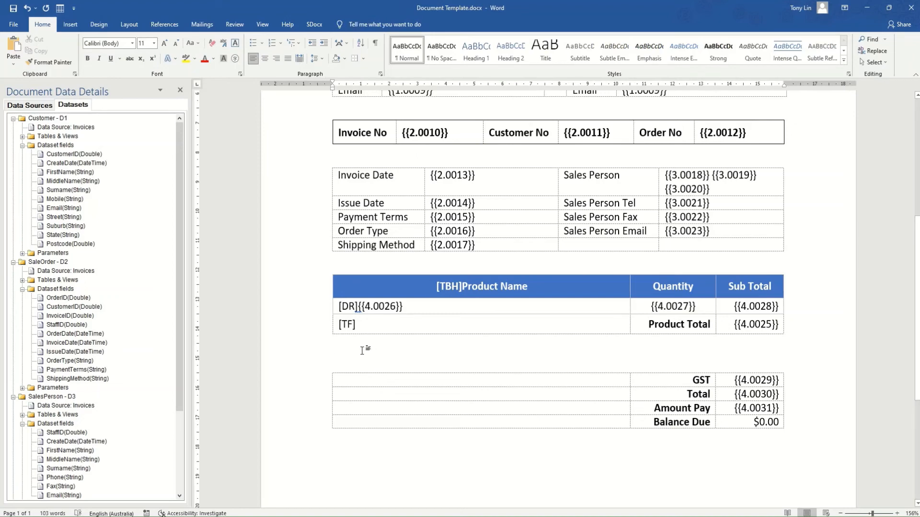
{"action": "key", "text": "Delete"}
{"action": "key", "text": "Delete"}
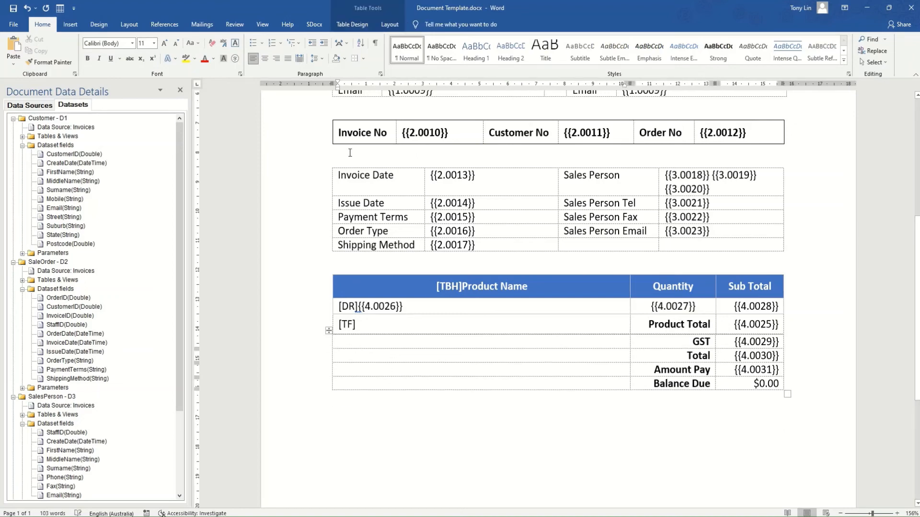
{"action": "left_click", "coordinate": [364, 59]}
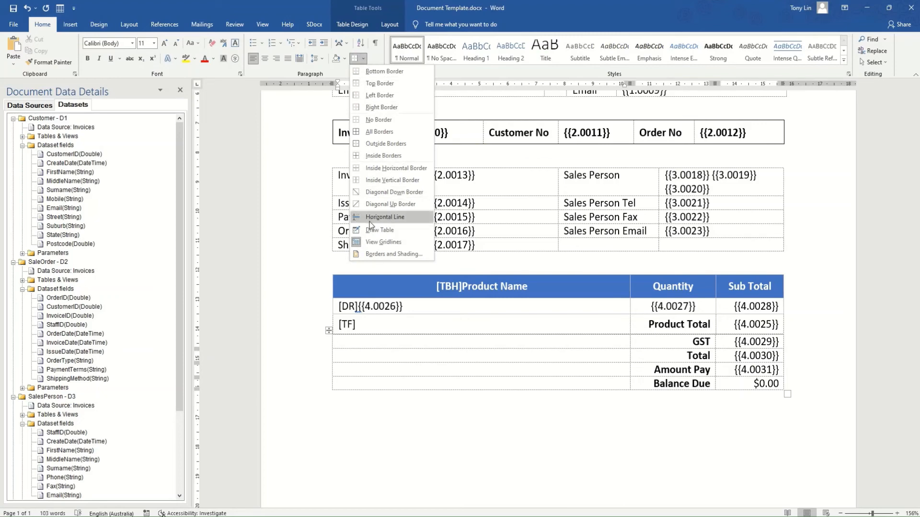
{"action": "left_click", "coordinate": [378, 242]}
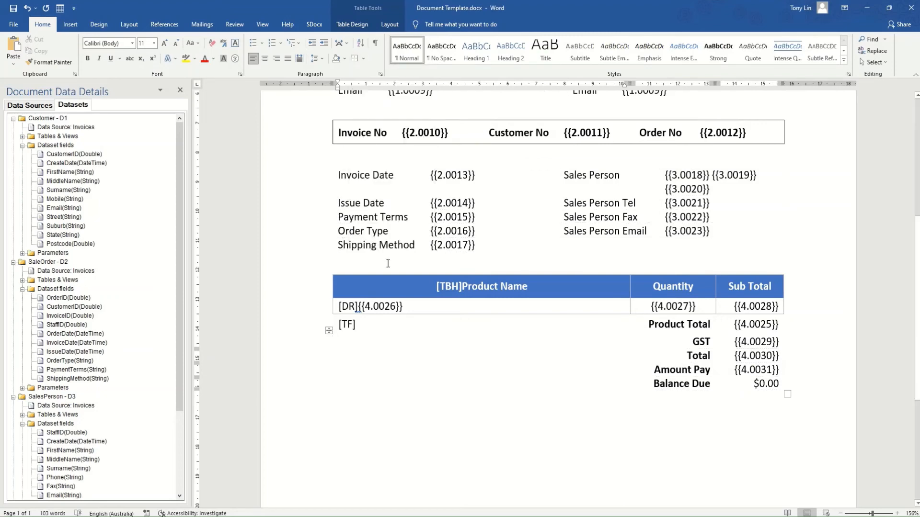
{"action": "left_click", "coordinate": [314, 24]}
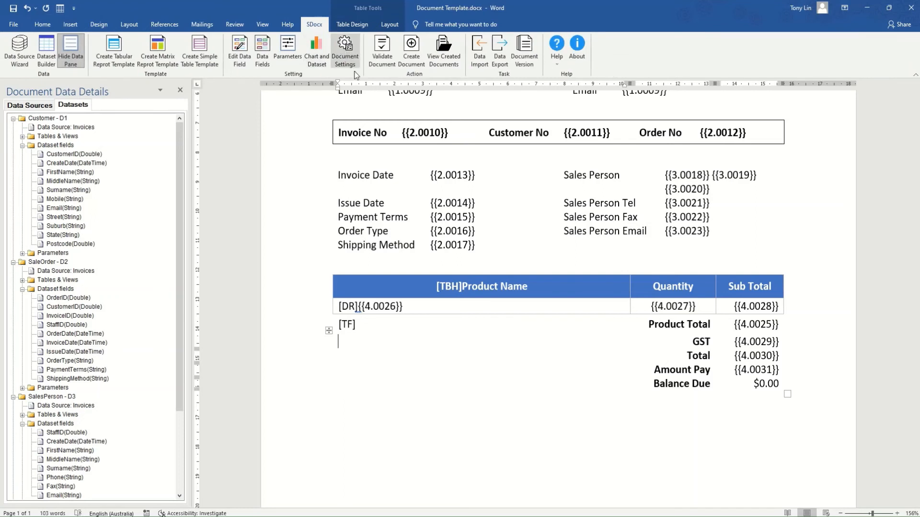
Choose PDF as Output Document Type, rename the output to Document Template.pdf, and save the settings.
{"action": "left_click", "coordinate": [345, 51]}
{"action": "left_click", "coordinate": [414, 217]}
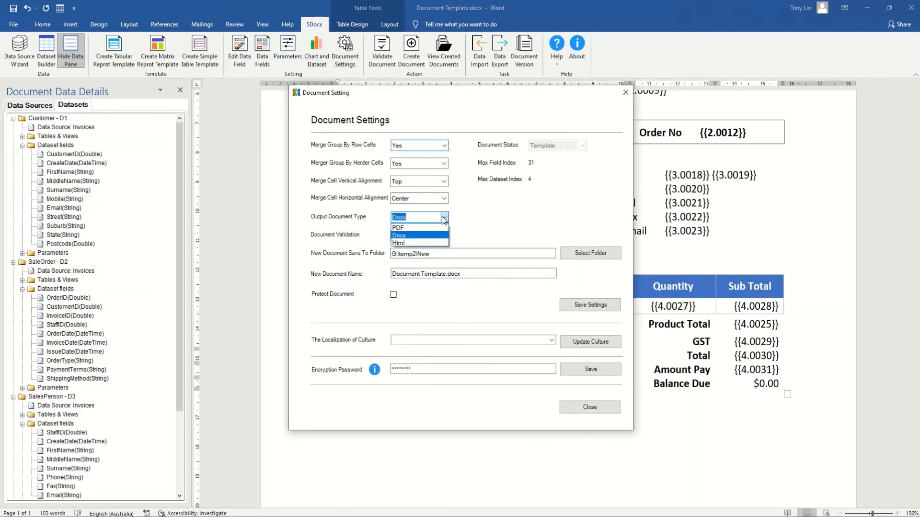
{"action": "left_click", "coordinate": [406, 228]}
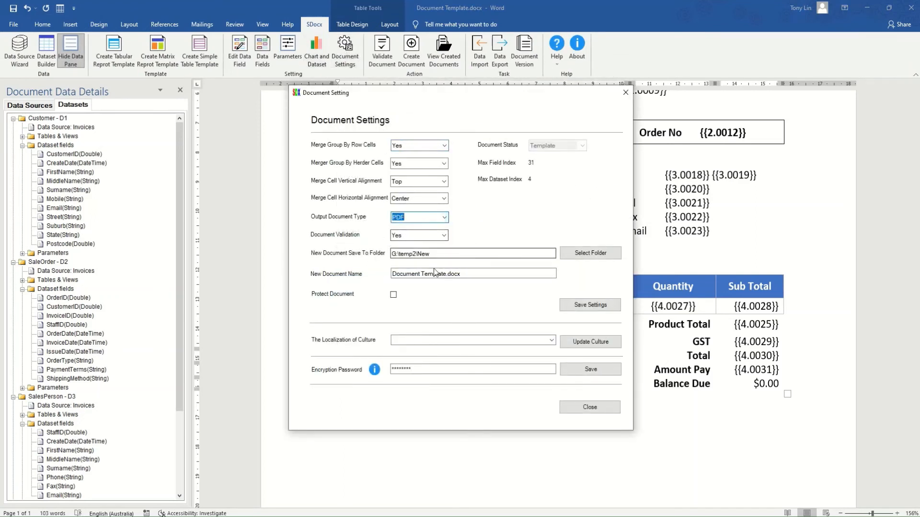
{"action": "left_click", "coordinate": [477, 276]}
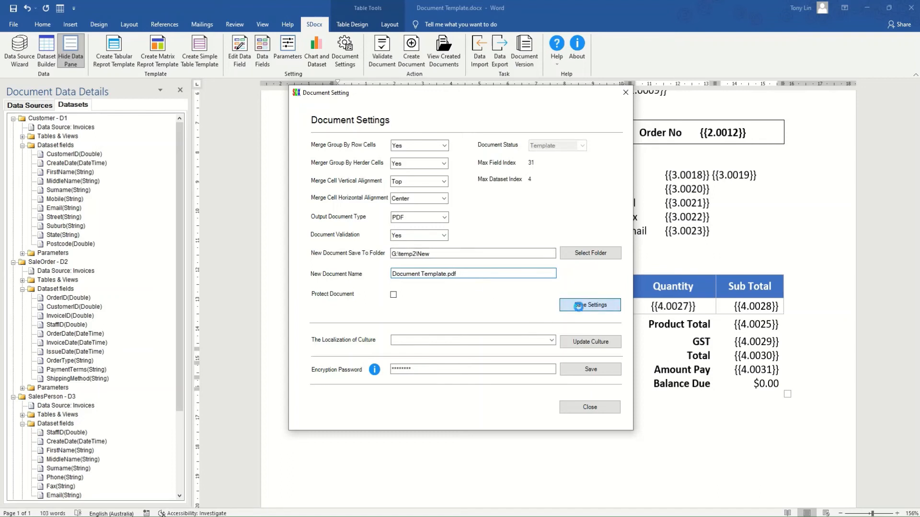
{"action": "left_click", "coordinate": [580, 306]}
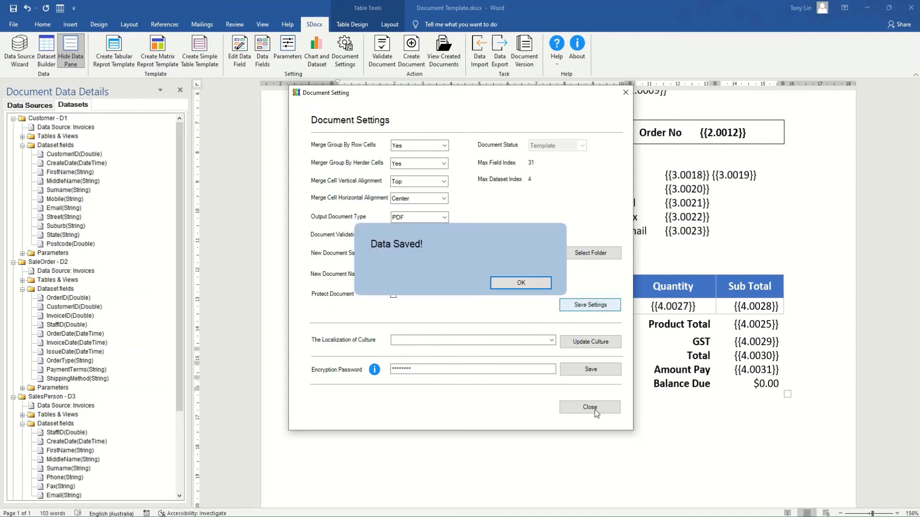
{"action": "left_click", "coordinate": [594, 408]}
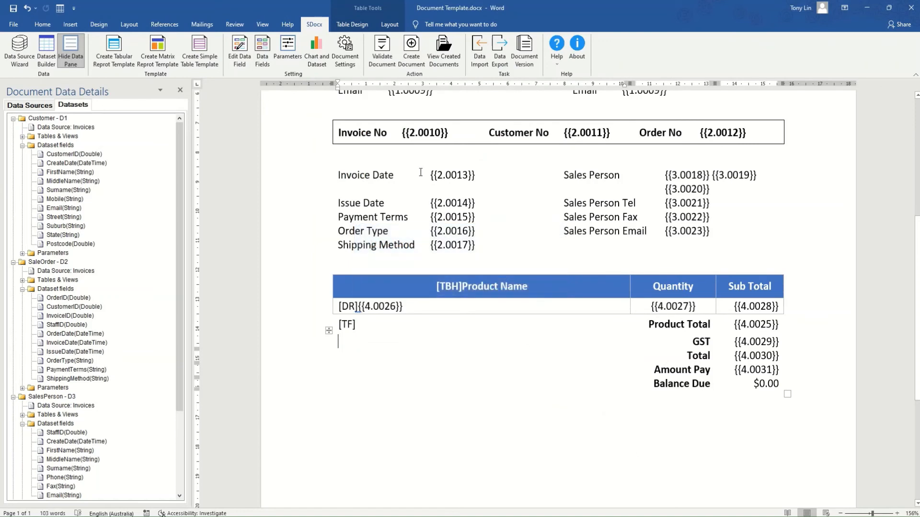
{"action": "left_click", "coordinate": [411, 52]}
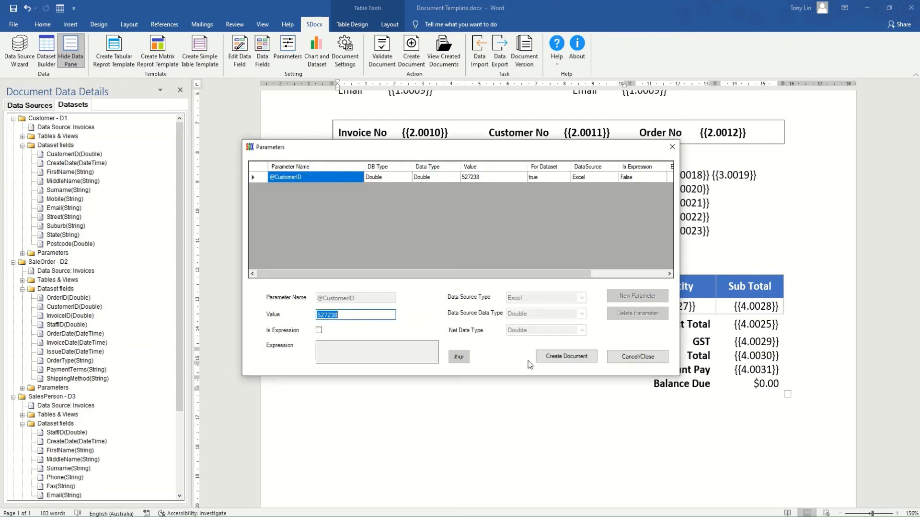
{"action": "left_click", "coordinate": [569, 357]}
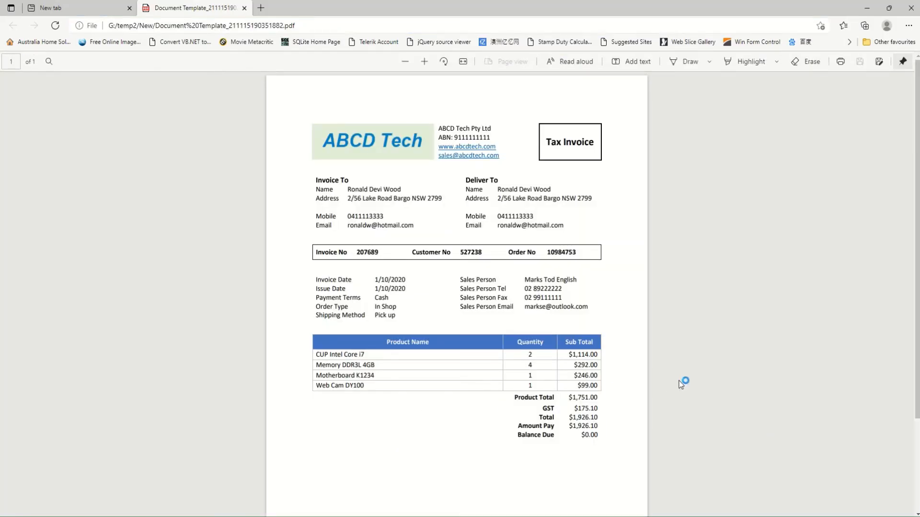
Scroll through the Tax Invoice PDF to check the product rows and totals.
{"action": "scroll", "coordinate": [678, 381], "scroll_direction": "up", "scroll_amount": 3}
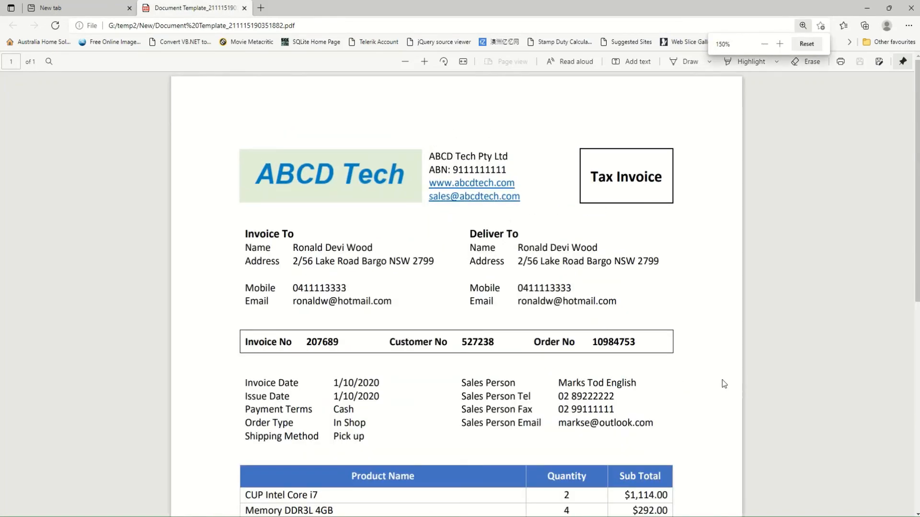
{"action": "scroll", "coordinate": [713, 376], "scroll_direction": "down", "scroll_amount": 3}
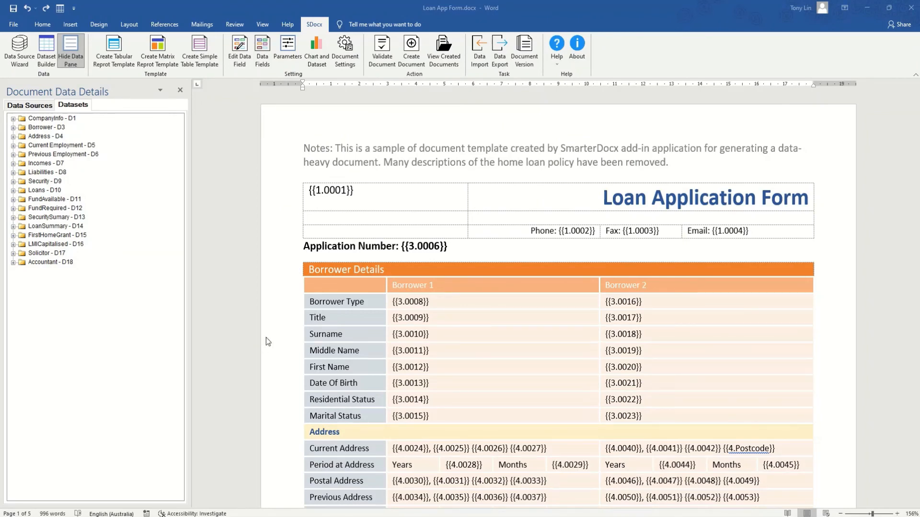
{"action": "scroll", "coordinate": [273, 334], "scroll_direction": "down", "scroll_amount": 5}
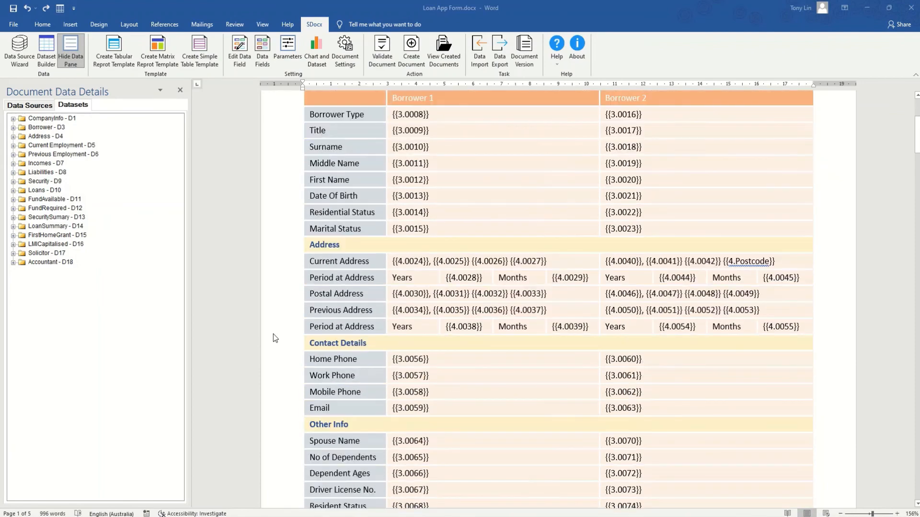
{"action": "scroll", "coordinate": [273, 334], "scroll_direction": "down", "scroll_amount": 10}
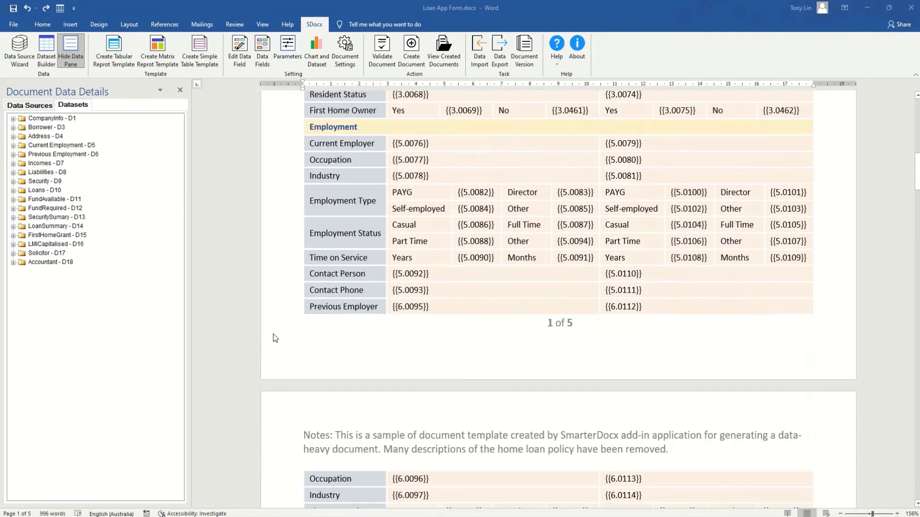
{"action": "scroll", "coordinate": [273, 335], "scroll_direction": "down", "scroll_amount": 10}
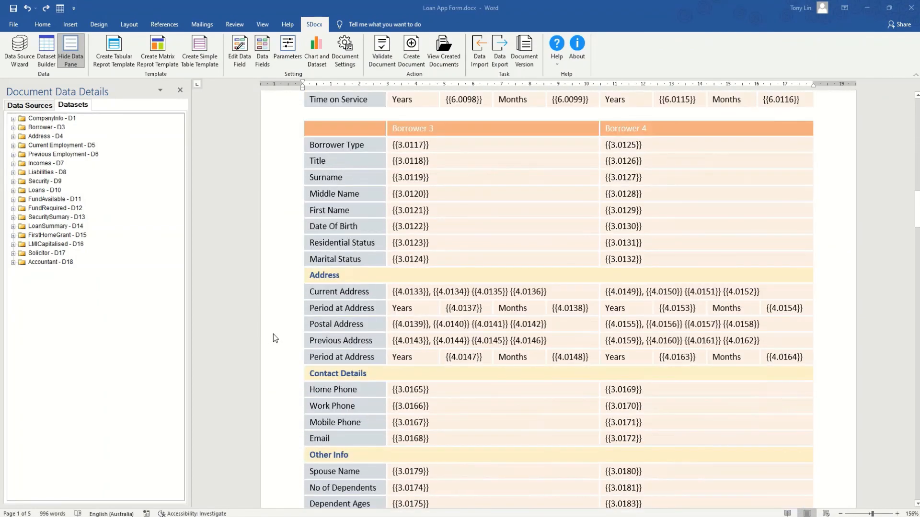
{"action": "scroll", "coordinate": [273, 334], "scroll_direction": "down", "scroll_amount": 10}
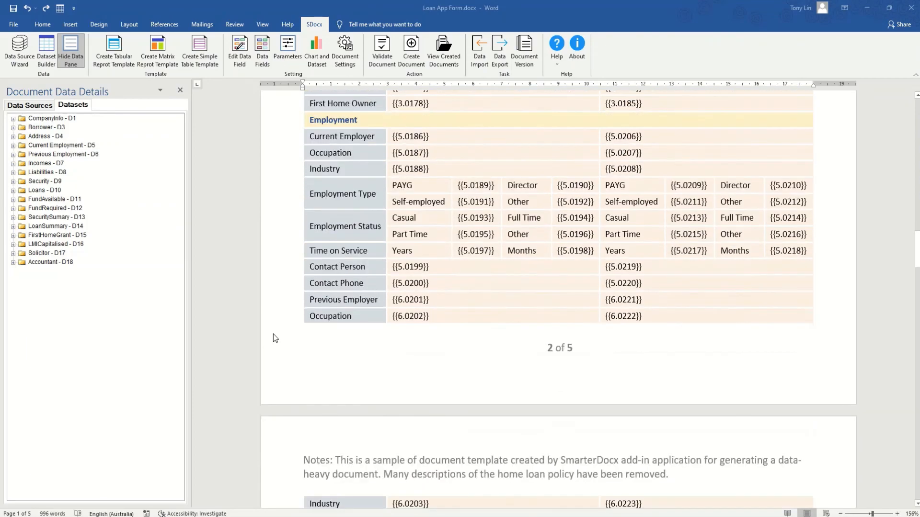
{"action": "scroll", "coordinate": [273, 338], "scroll_direction": "down", "scroll_amount": 6}
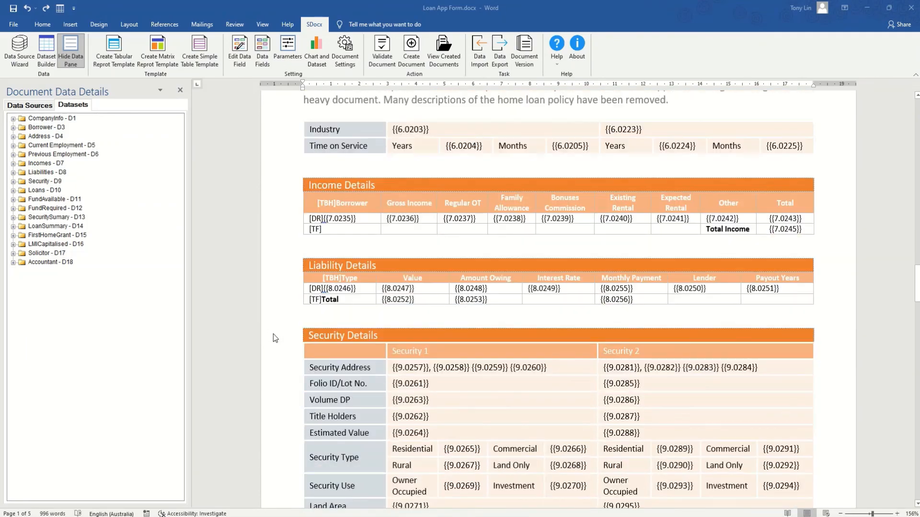
{"action": "scroll", "coordinate": [274, 338], "scroll_direction": "down", "scroll_amount": 10}
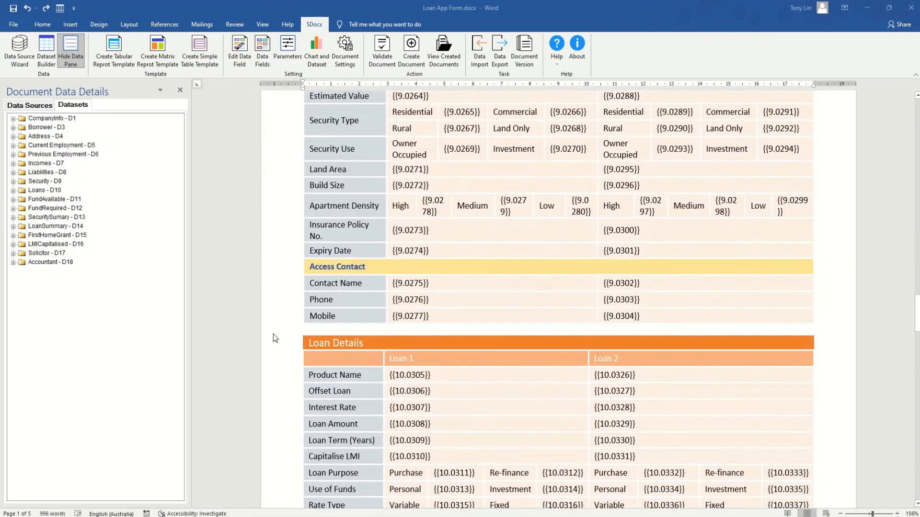
{"action": "scroll", "coordinate": [273, 338], "scroll_direction": "down", "scroll_amount": 10}
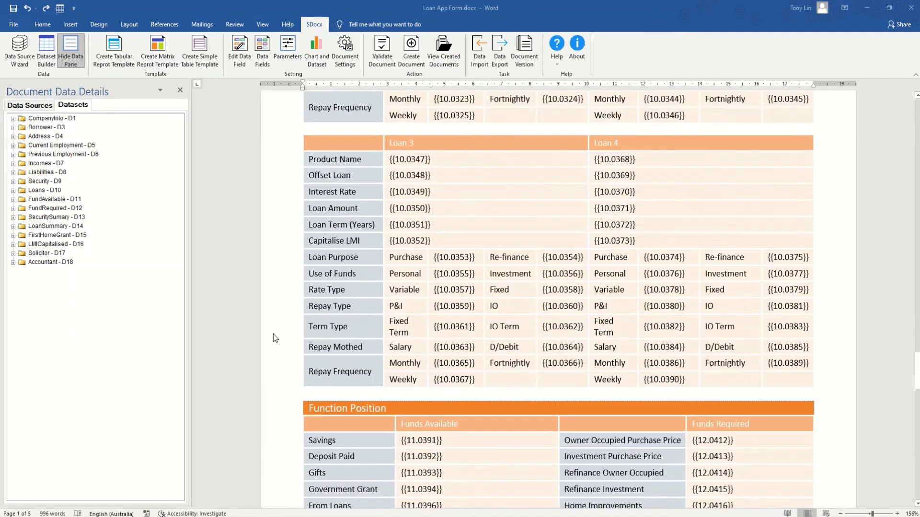
{"action": "scroll", "coordinate": [274, 338], "scroll_direction": "down", "scroll_amount": 12}
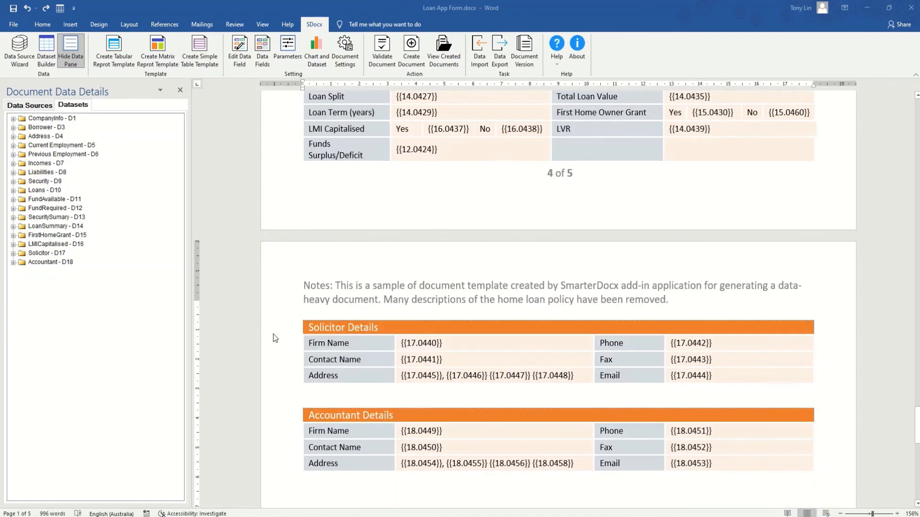
{"action": "left_click", "coordinate": [417, 67]}
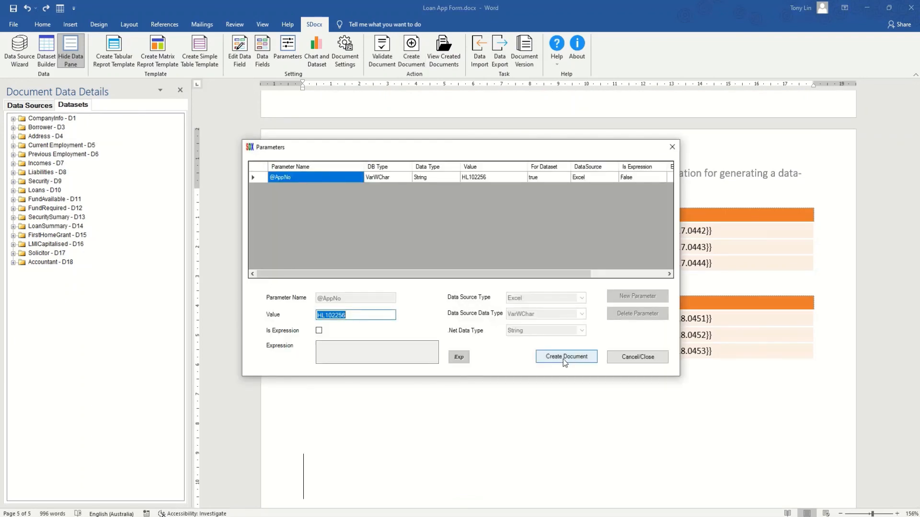
{"action": "left_click", "coordinate": [564, 360]}
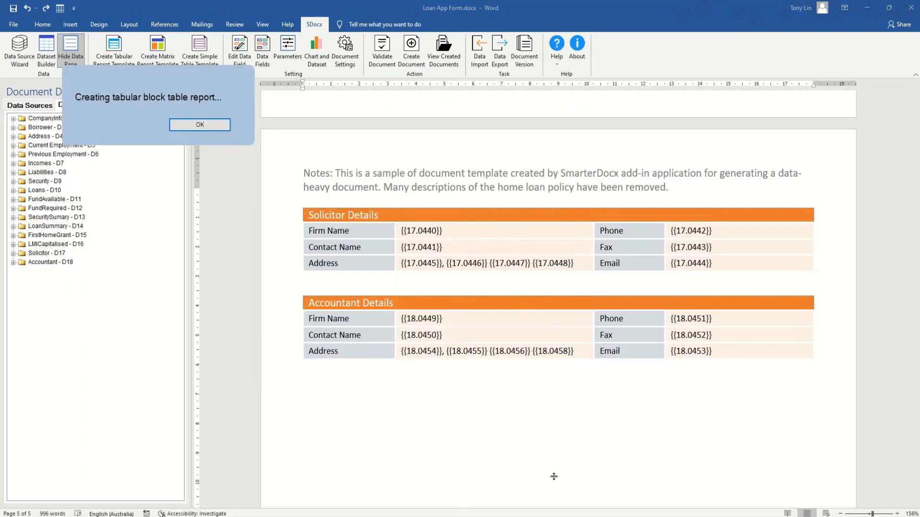